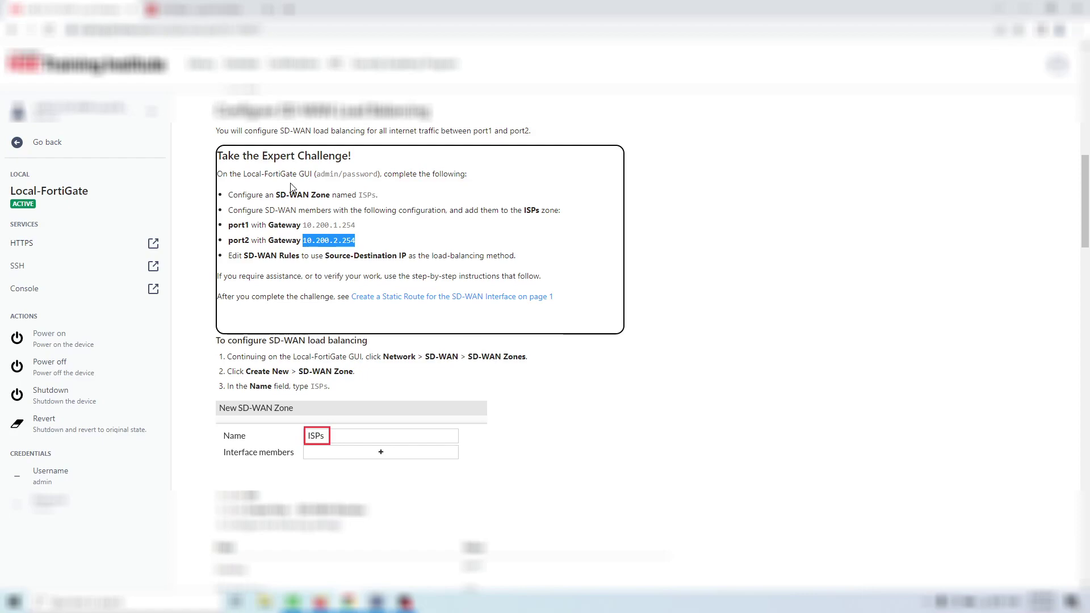
# - Review the SD-WAN load-balancing steps in the lab guide and open the FortiGate CLI console
pyautogui.scroll(-2, 291, 183)
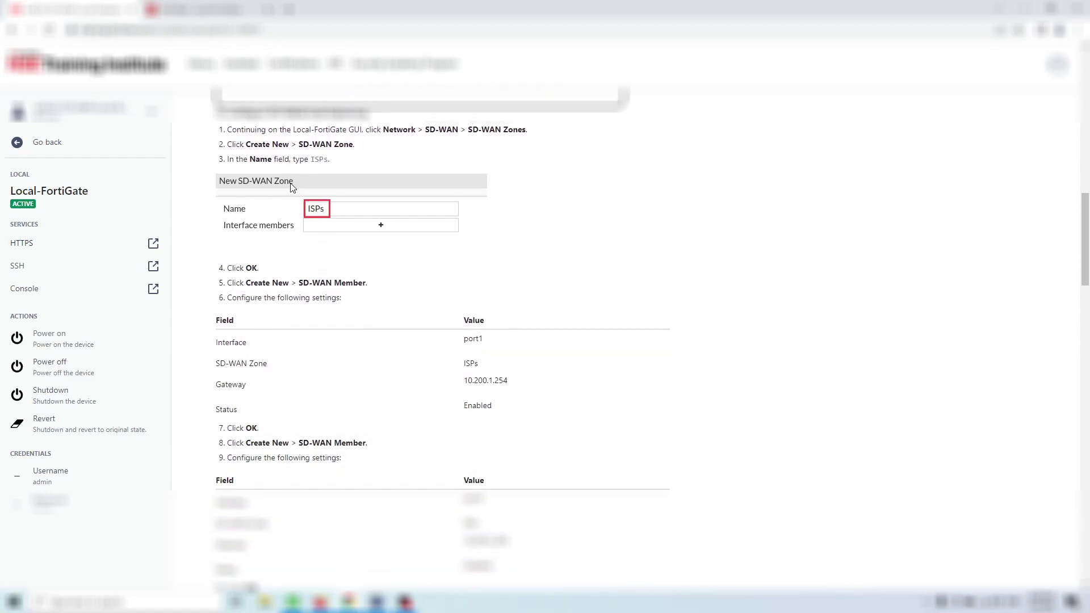
pyautogui.scroll(-8, 291, 187)
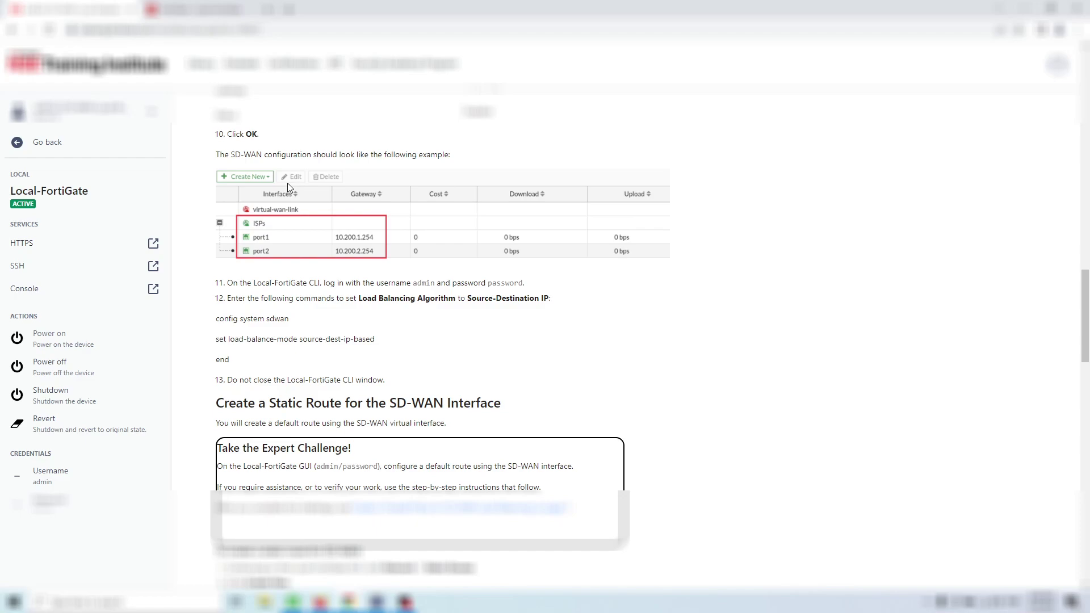
pyautogui.scroll(-1, 287, 183)
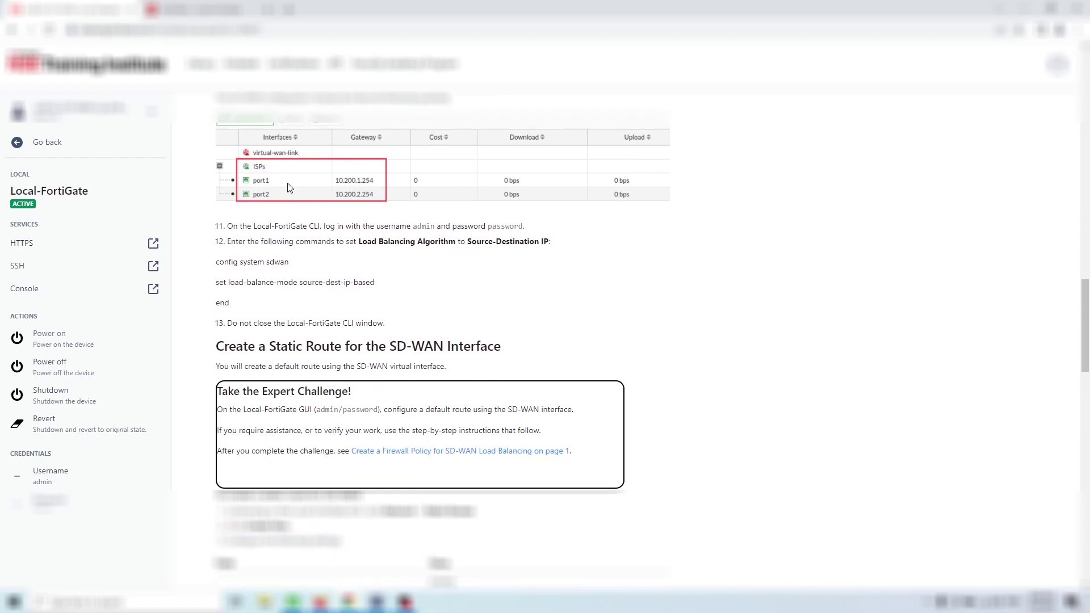
pyautogui.scroll(-1, 290, 188)
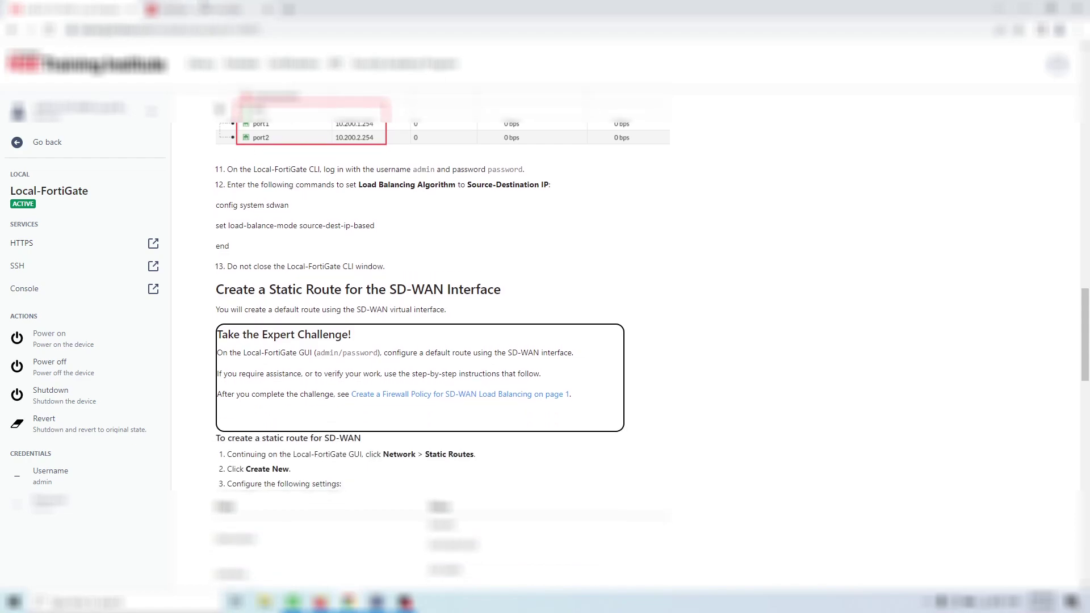
pyautogui.click(216, 10)
pyautogui.click(946, 53)
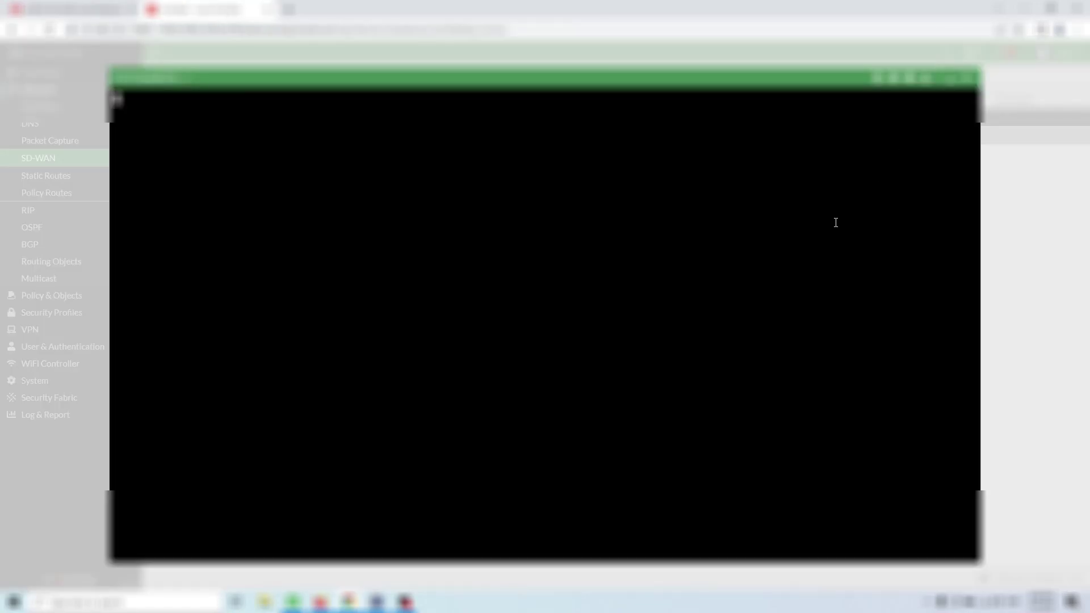
# - Enter the config system sdwan context in the CLI and display its configuration with show
pyautogui.write('config system')
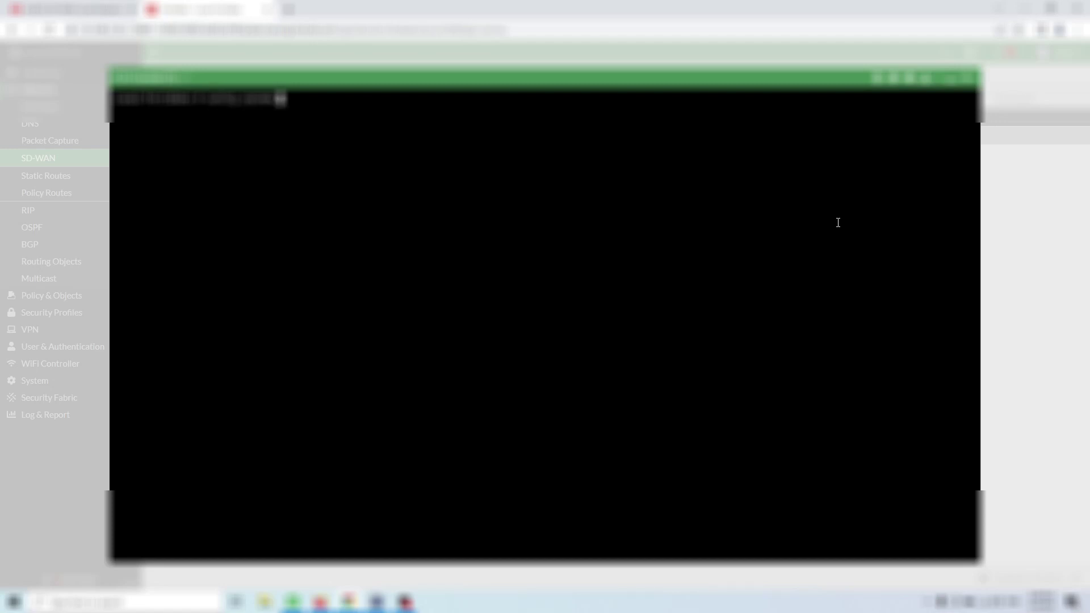
pyautogui.write('sdn-connector')
pyautogui.press('BackSpace')
pyautogui.press('BackSpace')
pyautogui.press('BackSpace')
pyautogui.press('BackSpace')
pyautogui.press('BackSpace')
pyautogui.press('BackSpace')
pyautogui.press('BackSpace')
pyautogui.press('BackSpace')
pyautogui.press('BackSpace')
pyautogui.press('BackSpace')
pyautogui.press('BackSpace')
pyautogui.press('BackSpace')
pyautogui.write('wan')
pyautogui.press('BackSpace')
pyautogui.press('BackSpace')
pyautogui.press('BackSpace')
pyautogui.press('Tab')
pyautogui.press('Tab')
pyautogui.press('Tab')
pyautogui.press('Tab')
pyautogui.press('Return')
pyautogui.write('show')
pyautogui.press('Return')
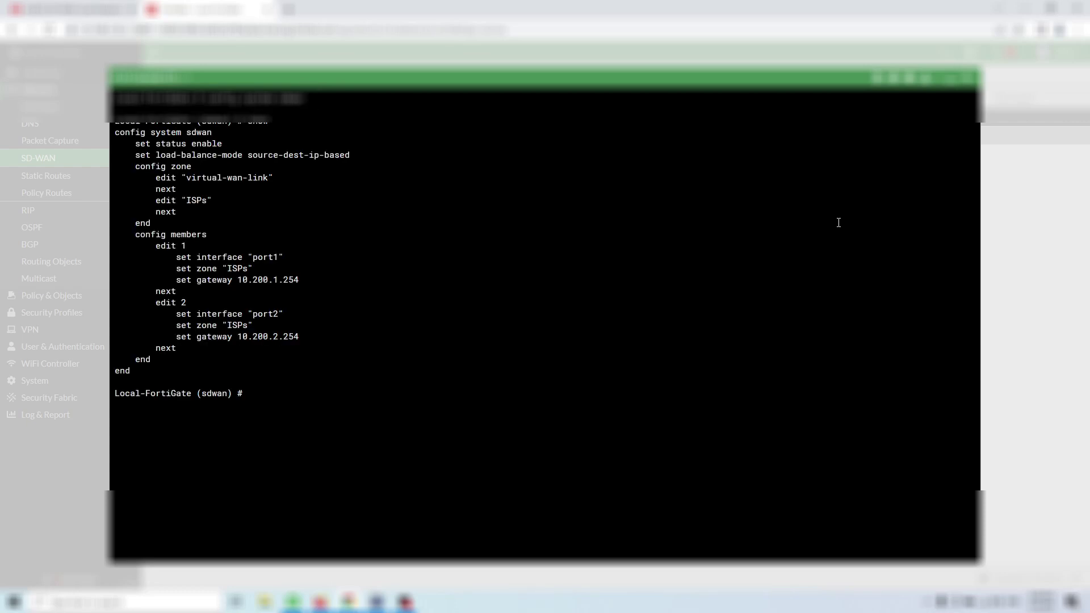
# - Check the load-balance-mode line against the lab guide, and exit the SD-WAN context with end and close the console
pyautogui.moveTo(126, 158); pyautogui.dragTo(355, 157)
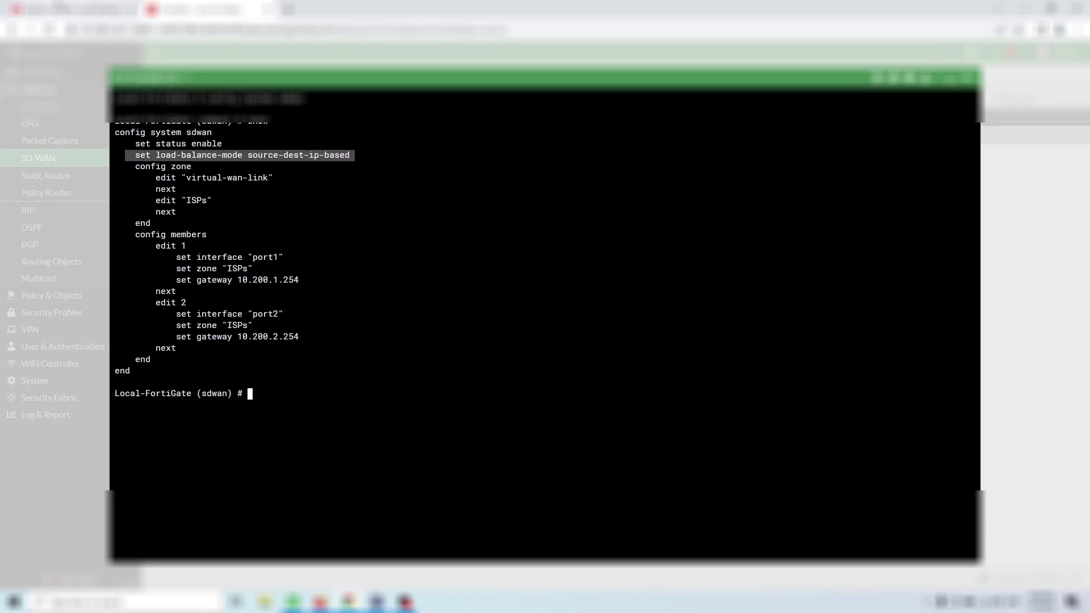
pyautogui.click(63, 6)
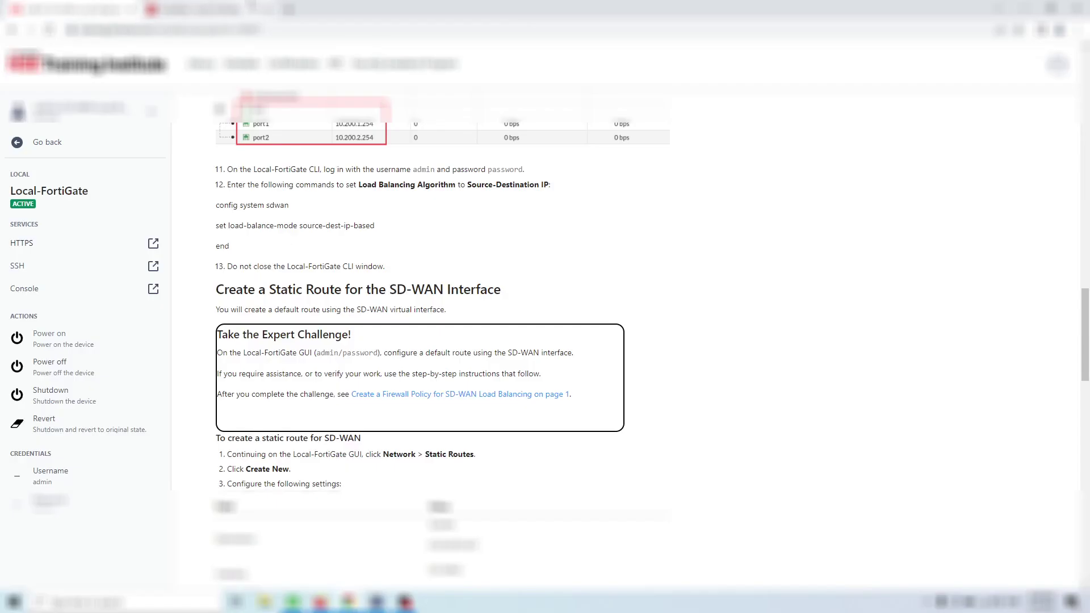
pyautogui.click(170, 10)
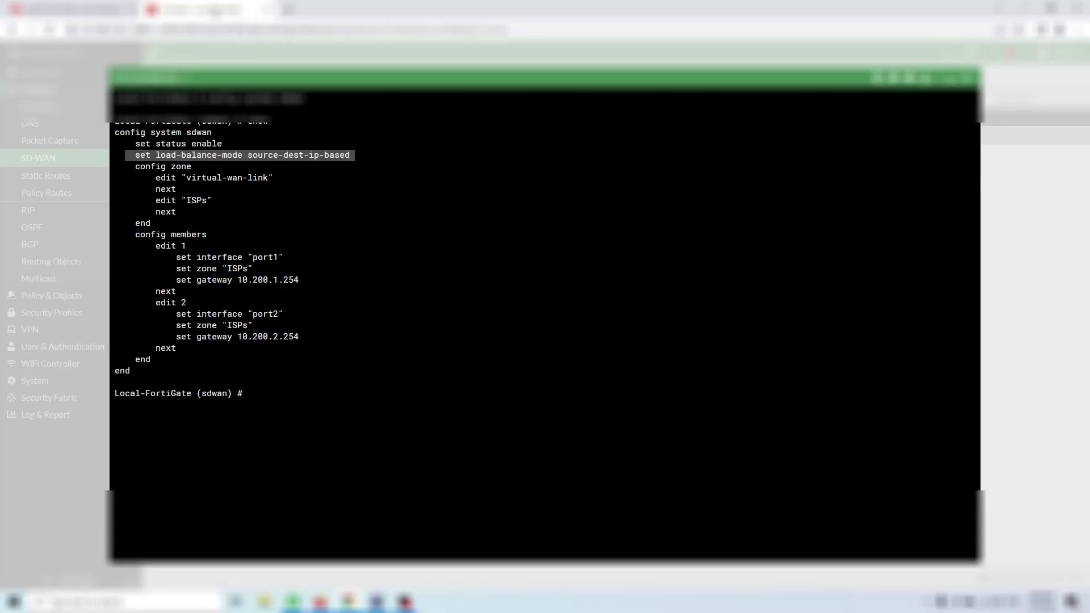
pyautogui.click(62, 9)
pyautogui.click(193, 8)
pyautogui.click(364, 279)
pyautogui.write('end')
pyautogui.press('Return')
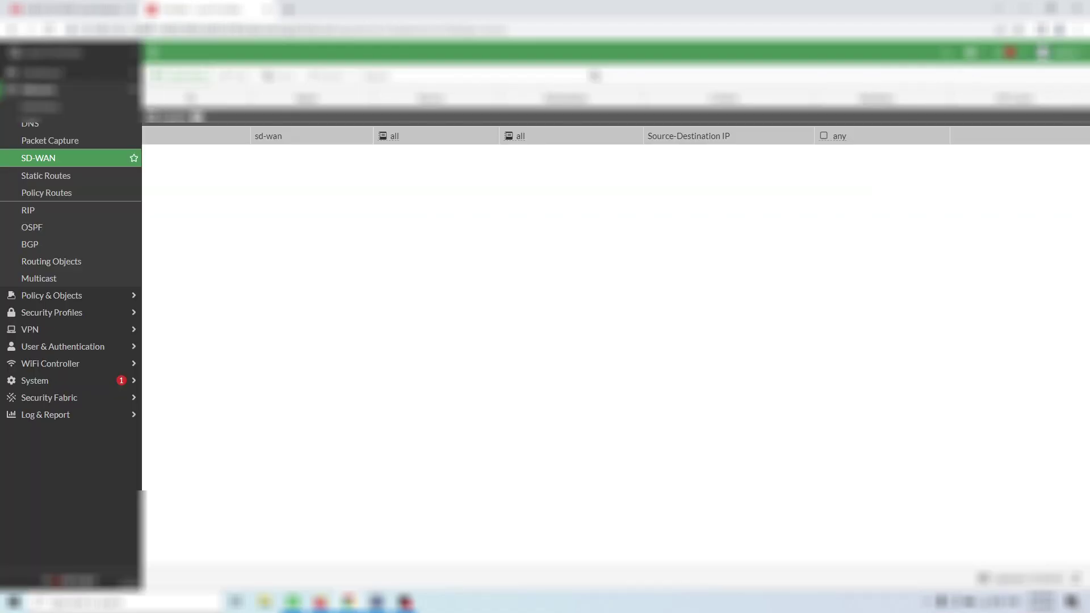
# - Read the default-route task in the lab guide's static route section and return to the FortiGate GUI
pyautogui.hotkey('ctrl', '1')
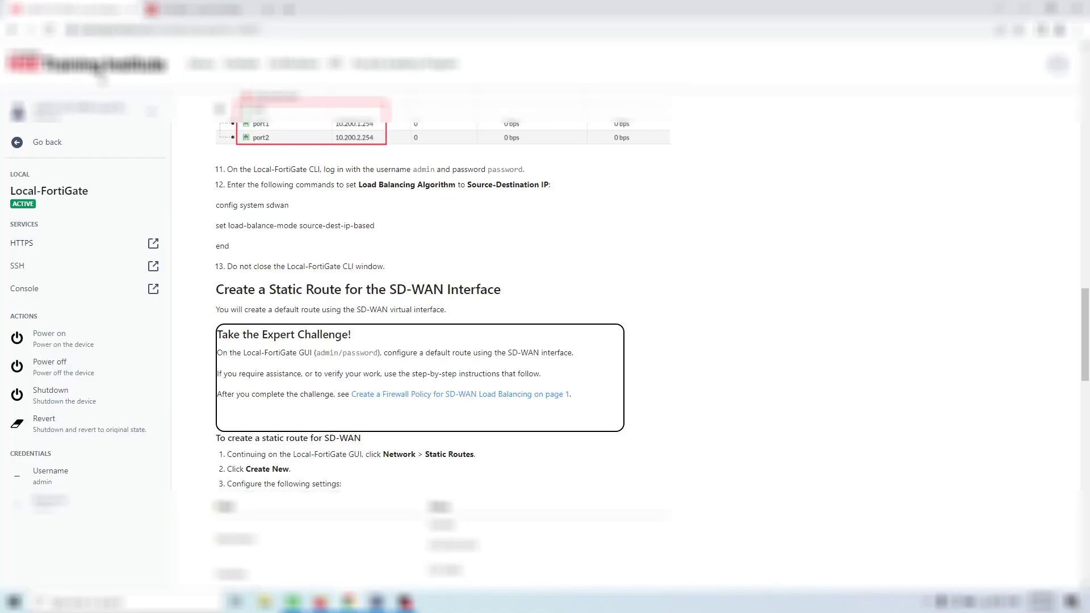
pyautogui.scroll(-3, 377, 309)
pyautogui.moveTo(262, 182); pyautogui.dragTo(387, 182)
pyautogui.click(530, 186)
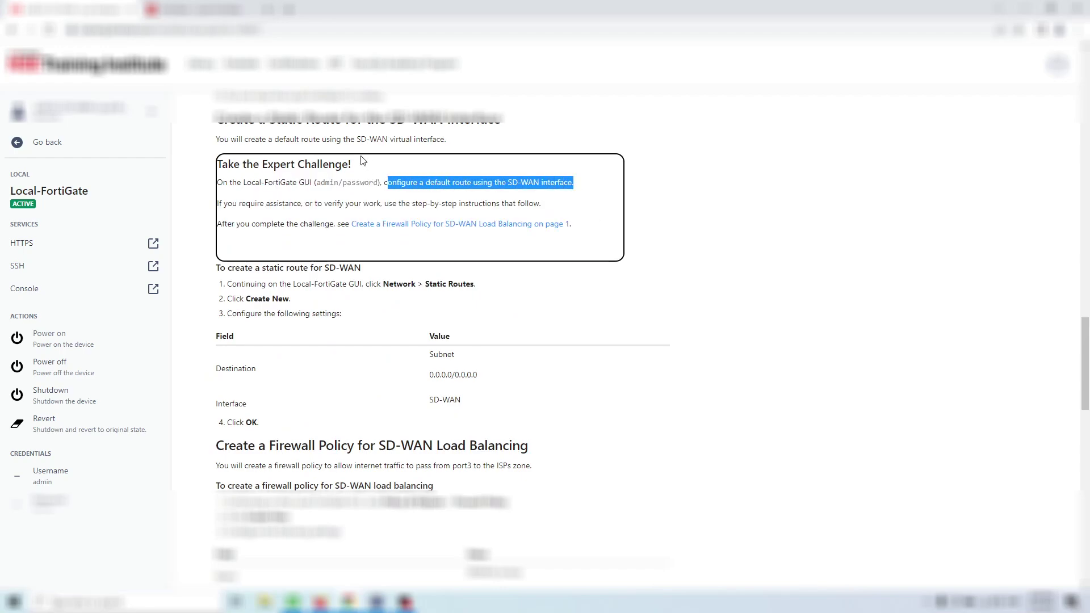
pyautogui.click(159, 9)
pyautogui.click(83, 92)
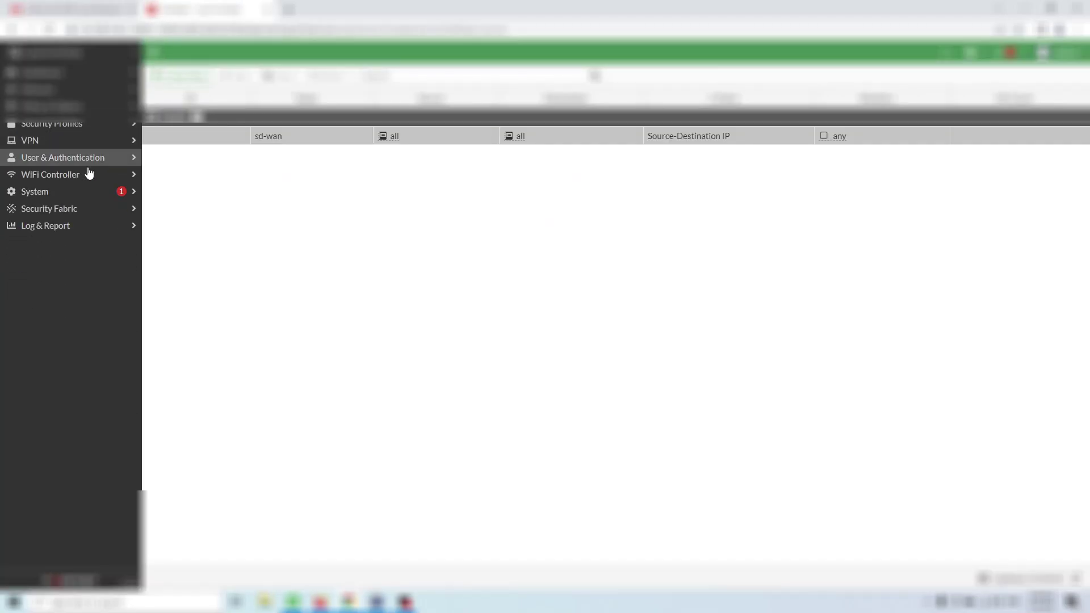
pyautogui.click(106, 109)
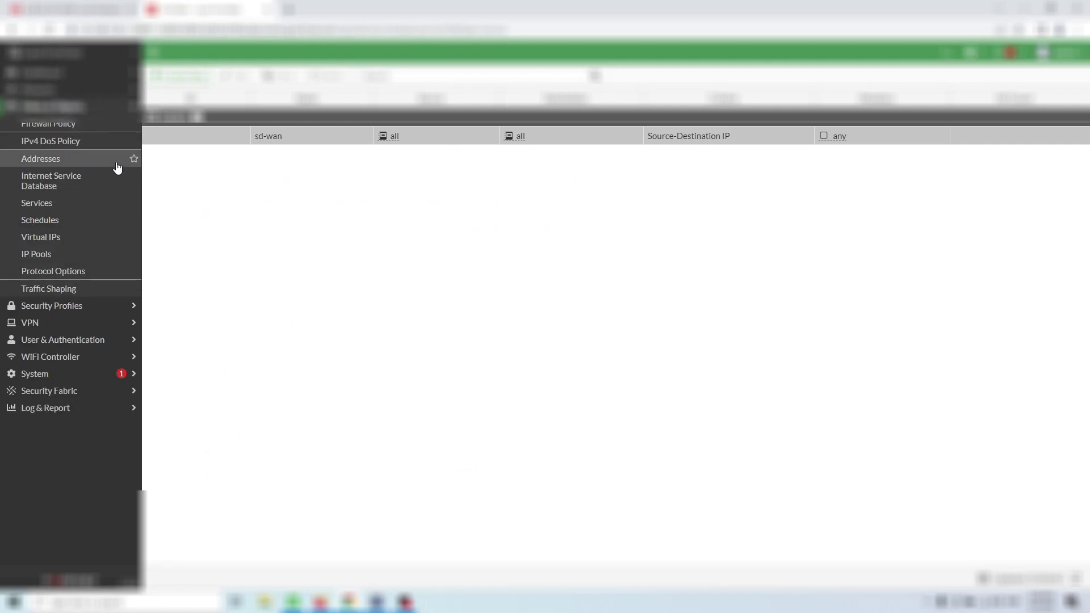
pyautogui.click(108, 307)
pyautogui.click(94, 107)
pyautogui.click(91, 89)
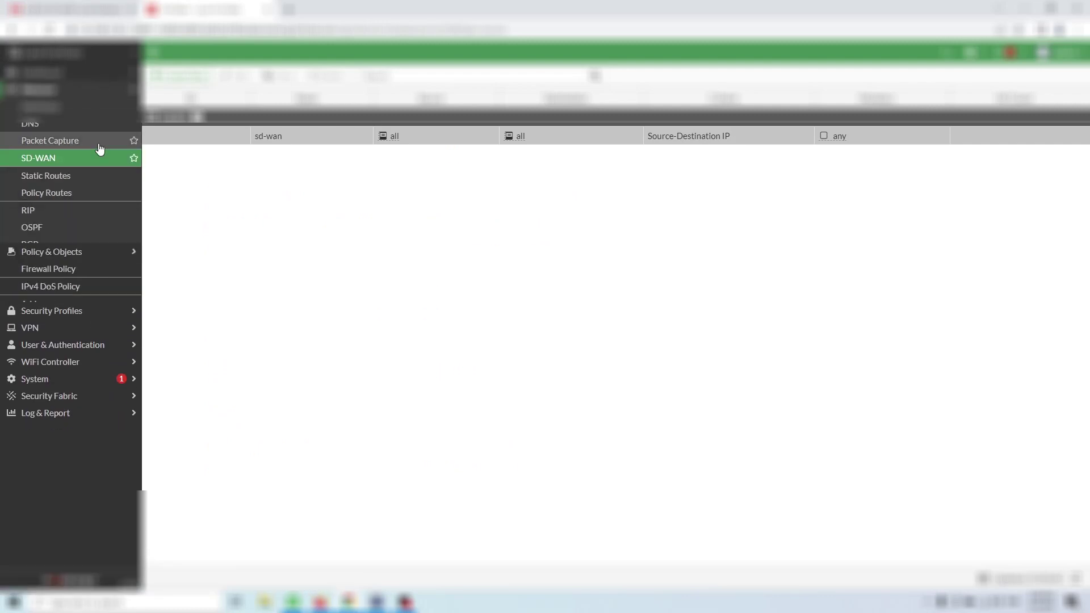
# - Create a default static route to 0.0.0.0/0 through the SD-WAN interface
pyautogui.click(81, 178)
pyautogui.click(190, 79)
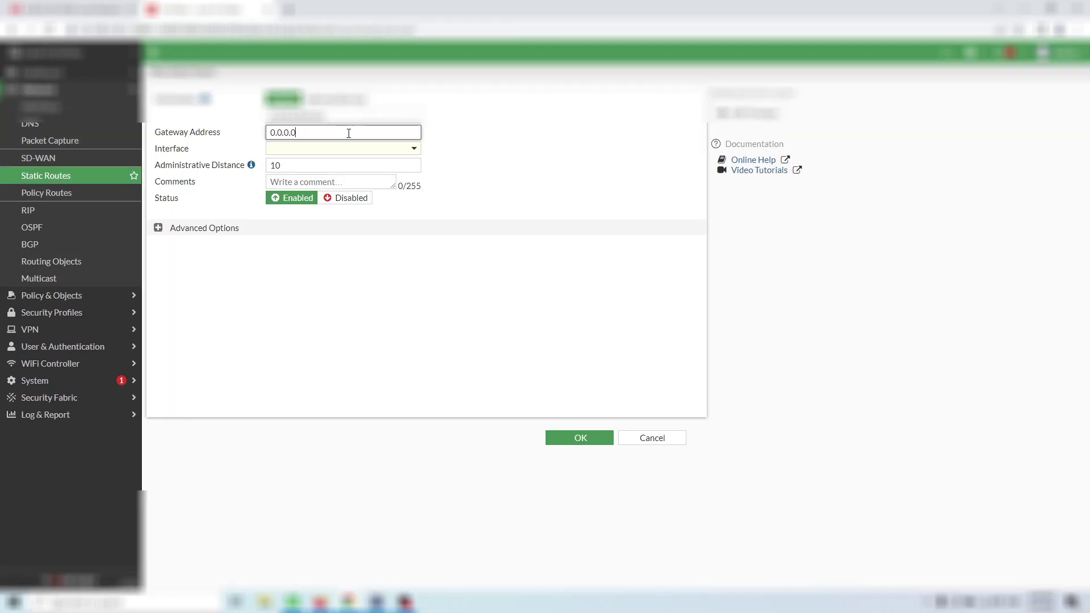
pyautogui.click(373, 150)
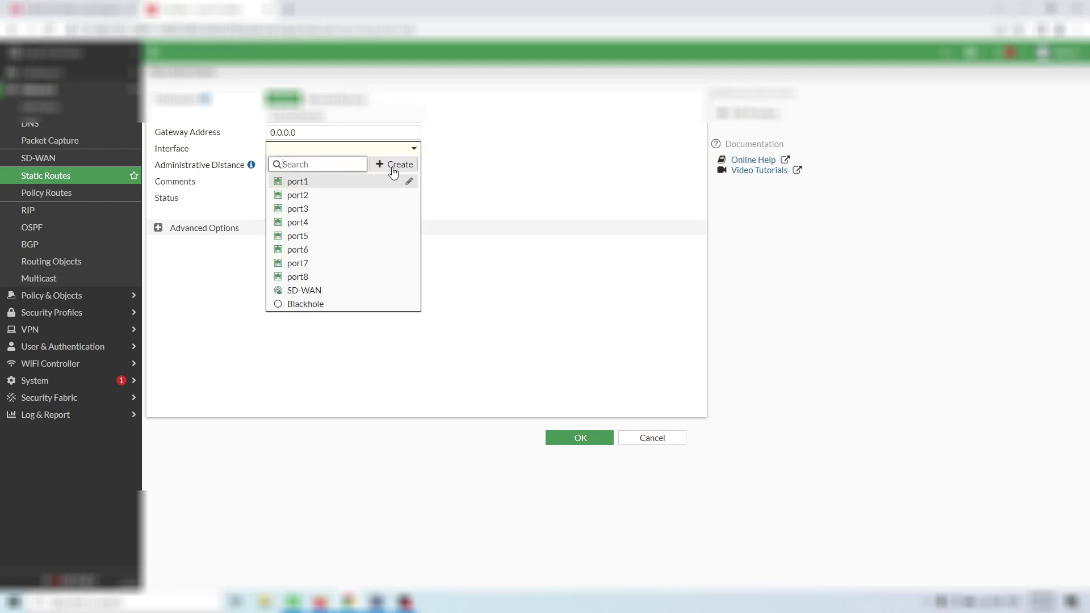
pyautogui.click(354, 292)
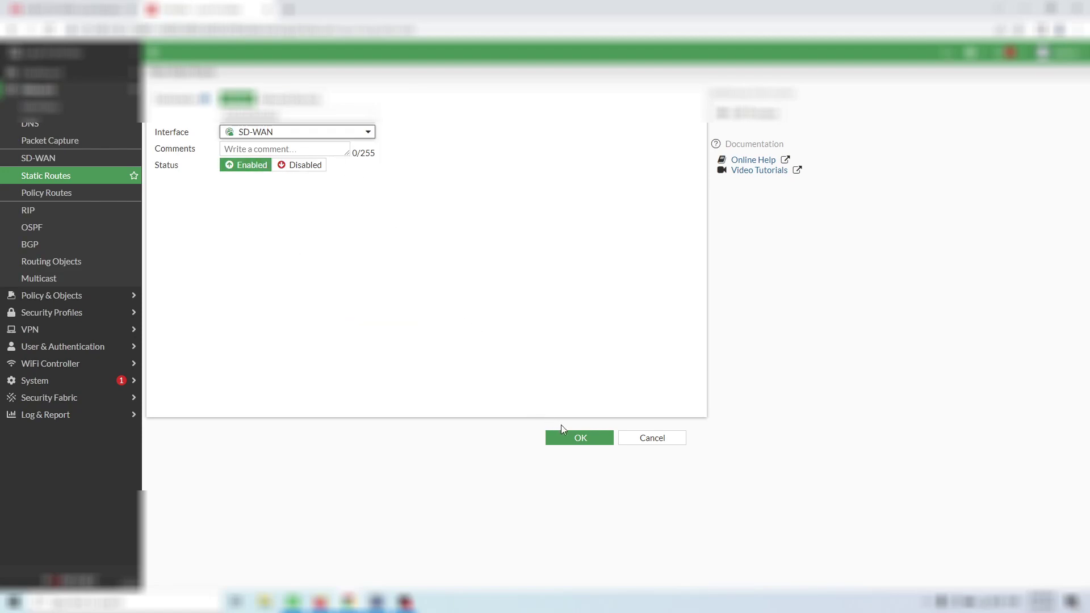
pyautogui.click(574, 440)
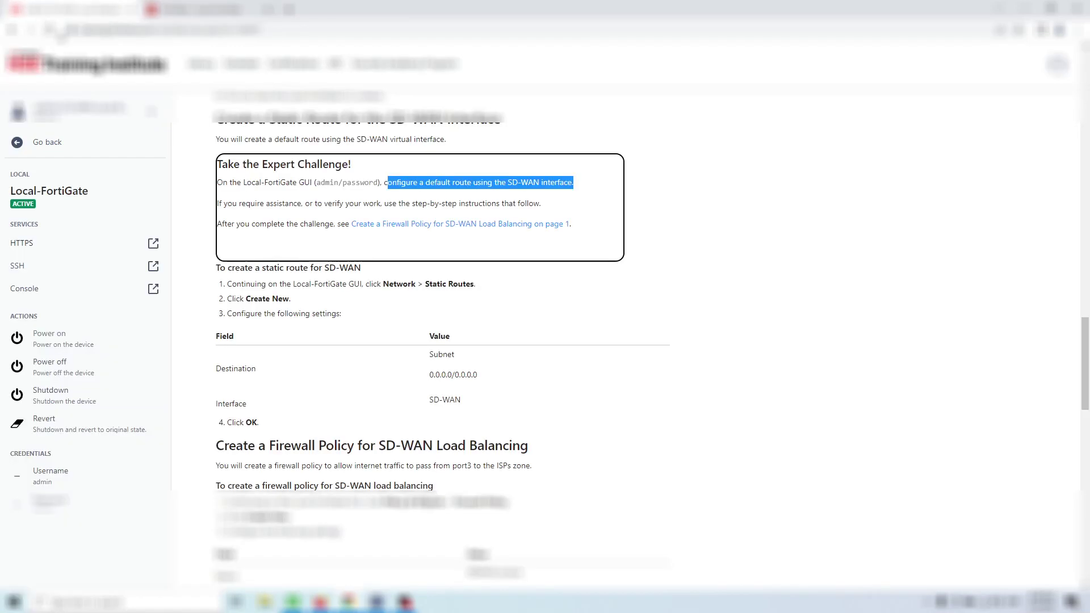
# - Review the firewall policy settings in the lab guide and open the FortiGate's Firewall Policy page
pyautogui.scroll(-2, 349, 315)
pyautogui.scroll(-2, 350, 317)
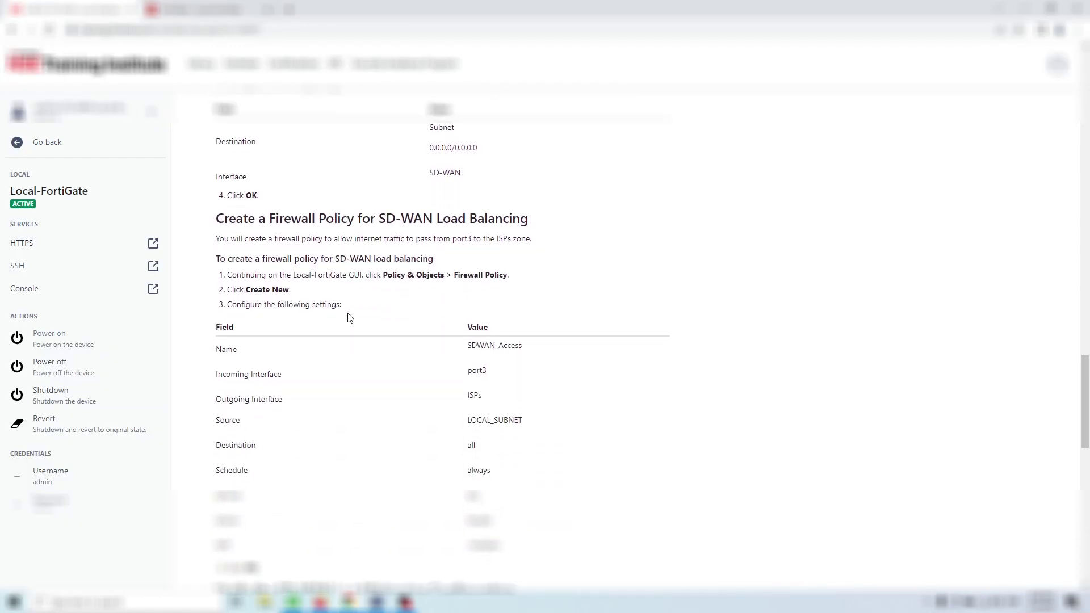
pyautogui.scroll(-1, 350, 318)
pyautogui.scroll(-1, 350, 317)
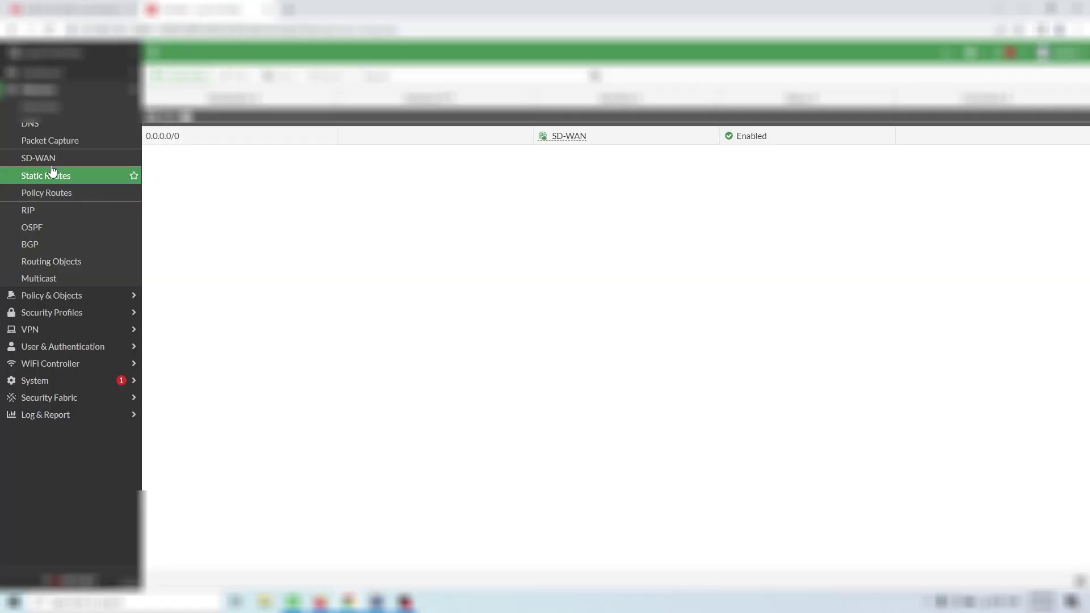
pyautogui.click(93, 296)
pyautogui.click(88, 125)
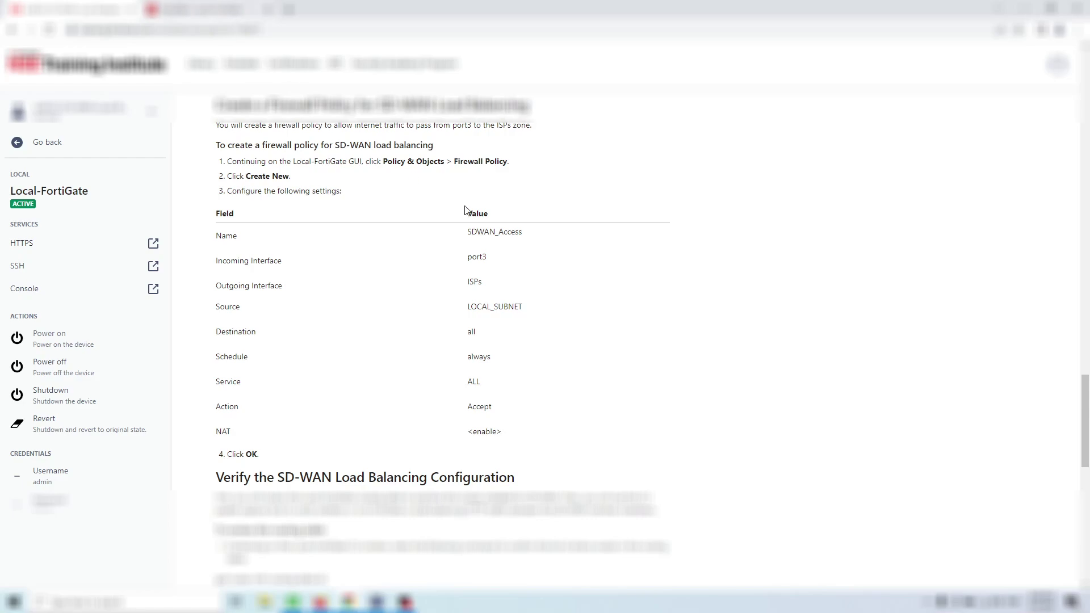
# - Start a new firewall policy named SDWAN_Access, copying the name from the lab guide
pyautogui.moveTo(545, 233); pyautogui.dragTo(460, 229)
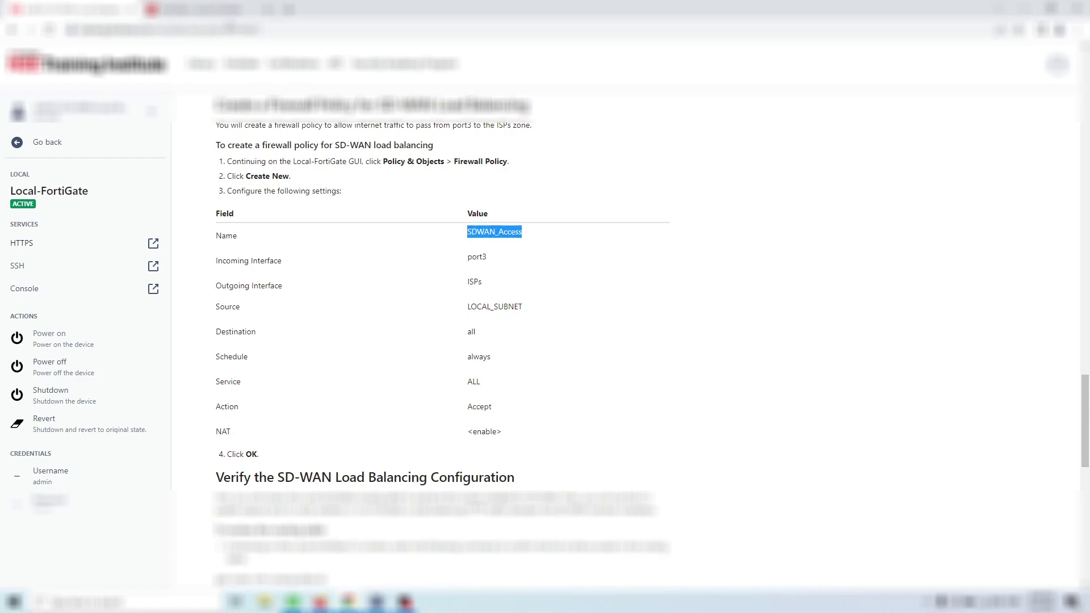
pyautogui.click(201, 9)
pyautogui.click(176, 78)
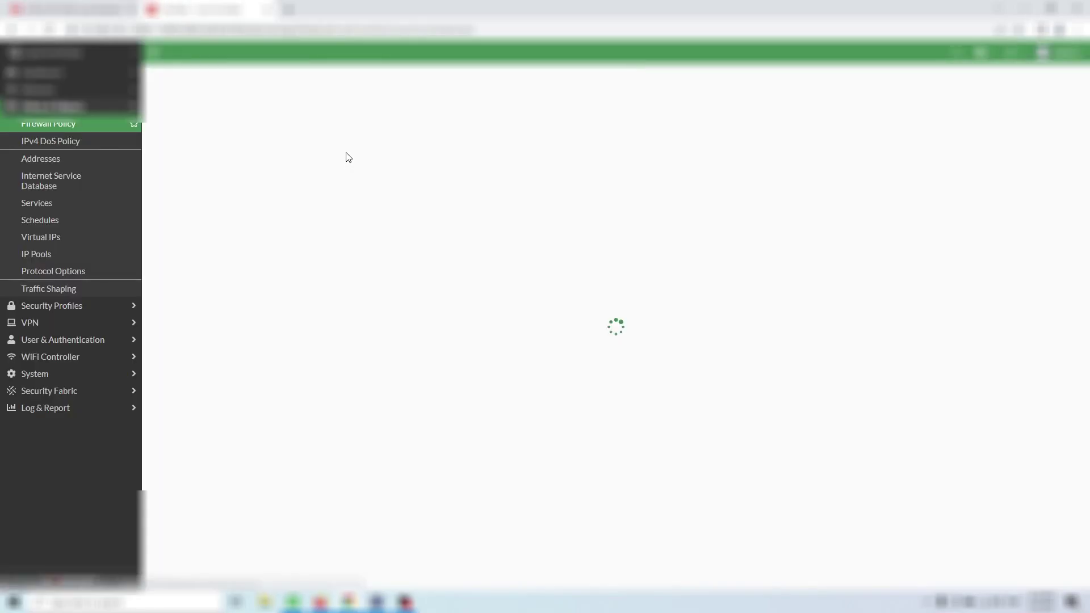
pyautogui.click(278, 110)
pyautogui.hotkey('ctrl', 'v')
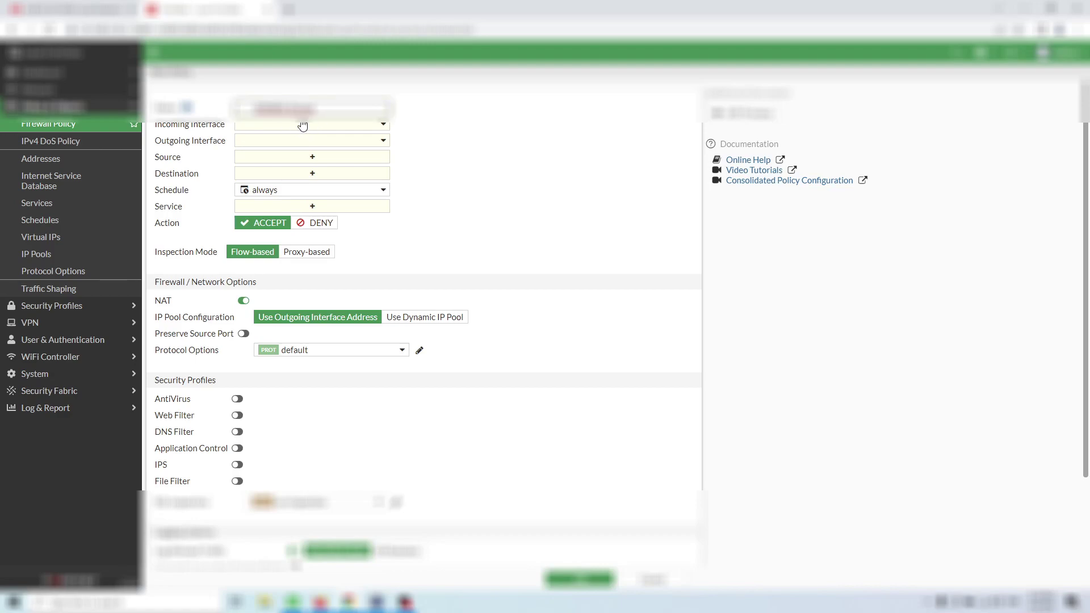
pyautogui.press('BackSpace')
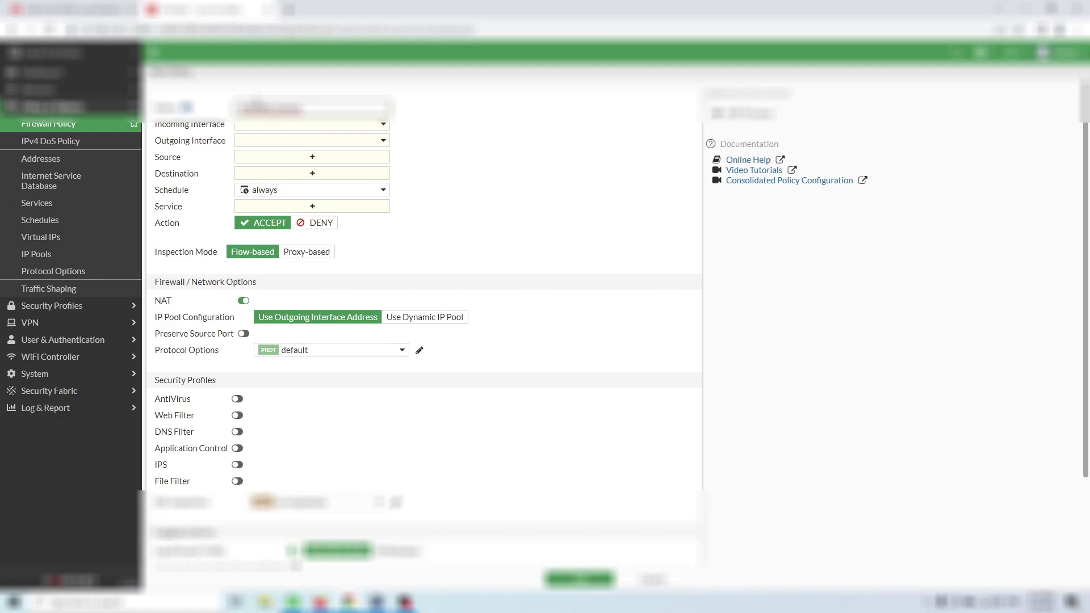
pyautogui.hotkey('ctrl', 'v')
# - Set the new policy's incoming interface to port3 and its outgoing interface to ISPs
pyautogui.click(311, 141)
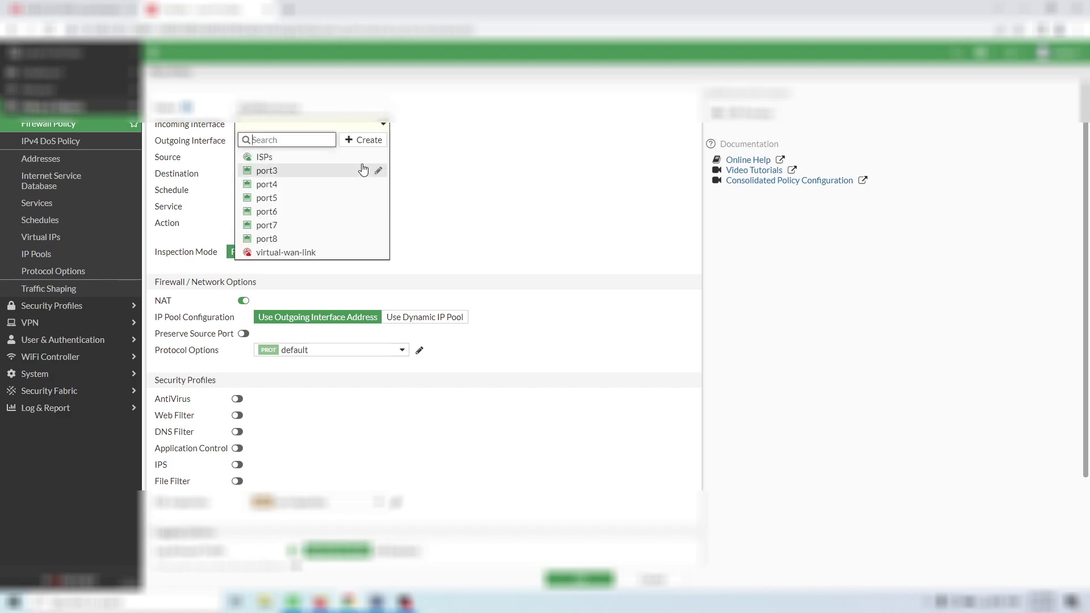
pyautogui.click(328, 170)
pyautogui.click(312, 141)
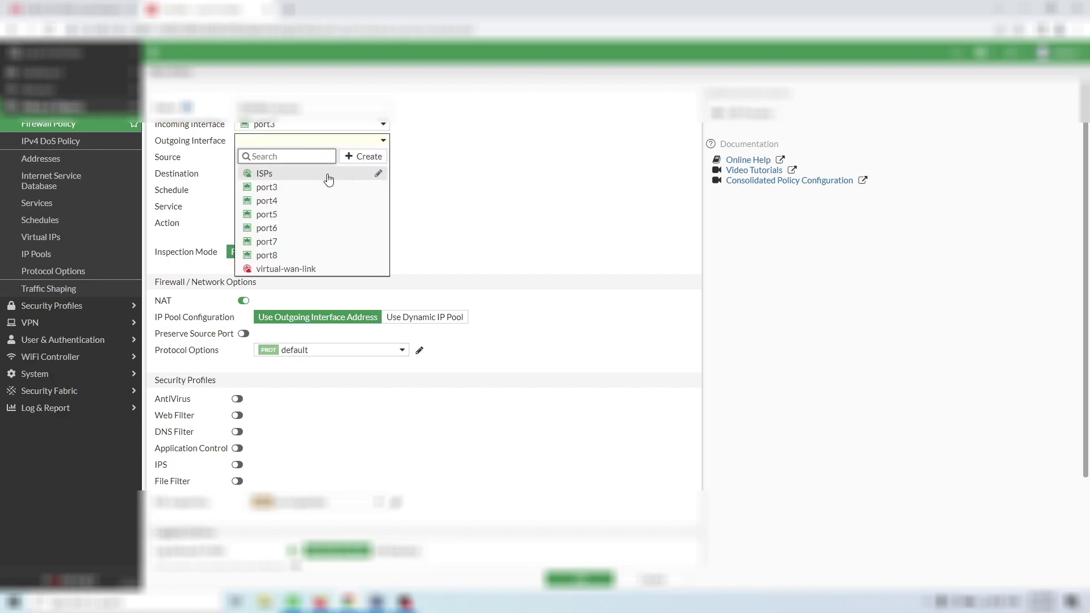
pyautogui.click(329, 180)
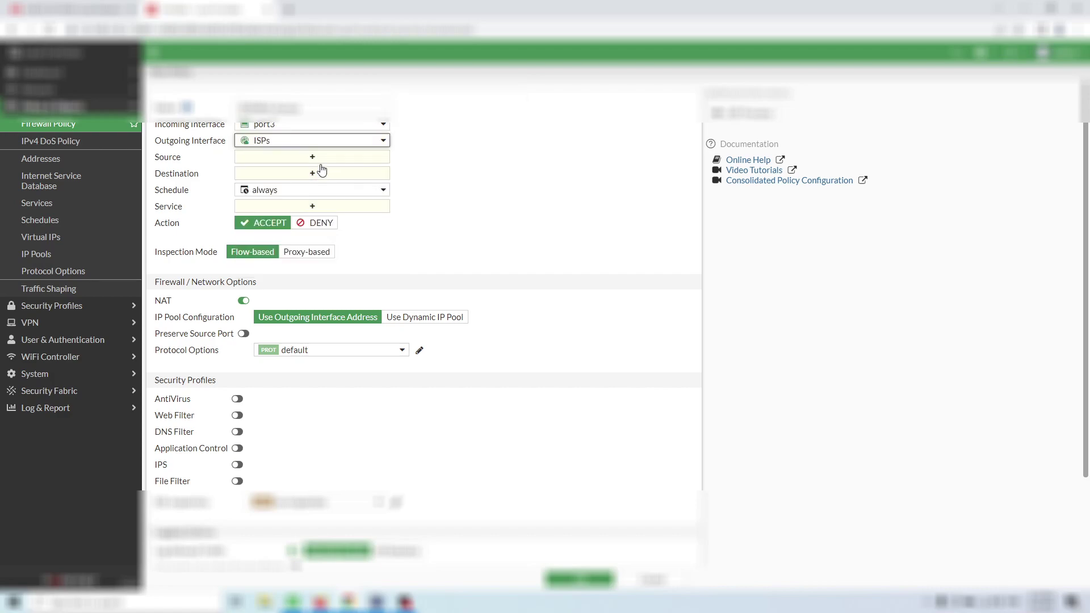
# - Set the policy's source to LOCAL_SUBNET, its destination to all and its service to ALL
pyautogui.click(322, 162)
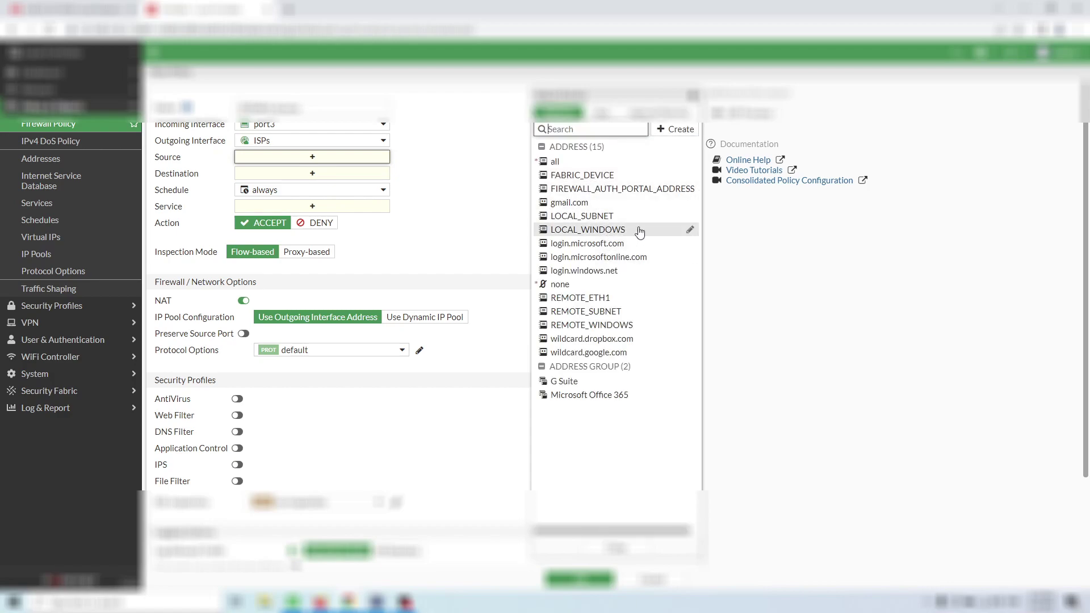
pyautogui.click(588, 215)
pyautogui.click(331, 188)
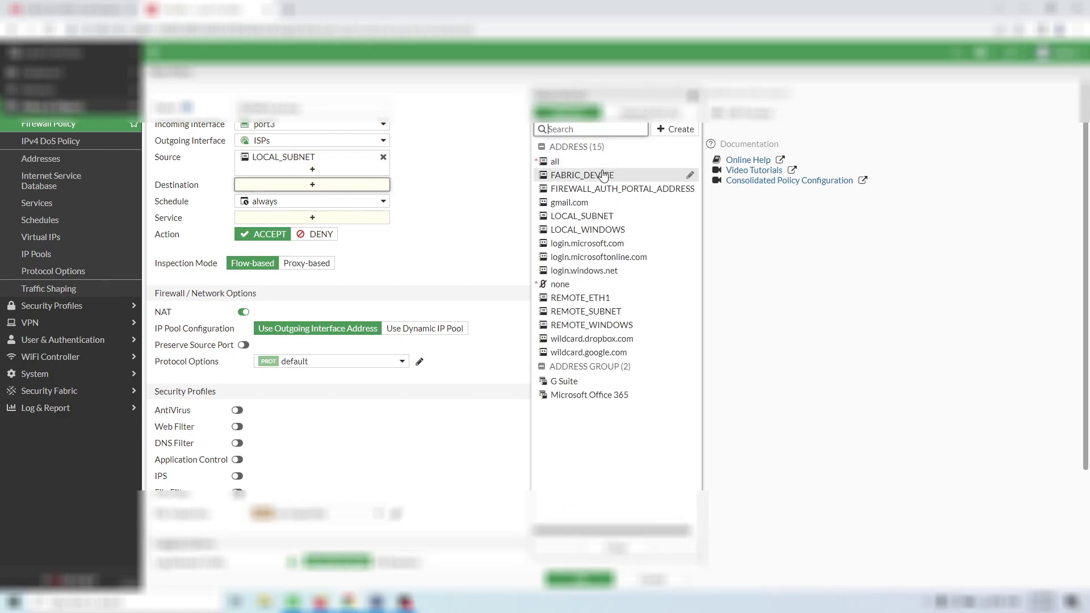
pyautogui.click(555, 162)
pyautogui.click(324, 228)
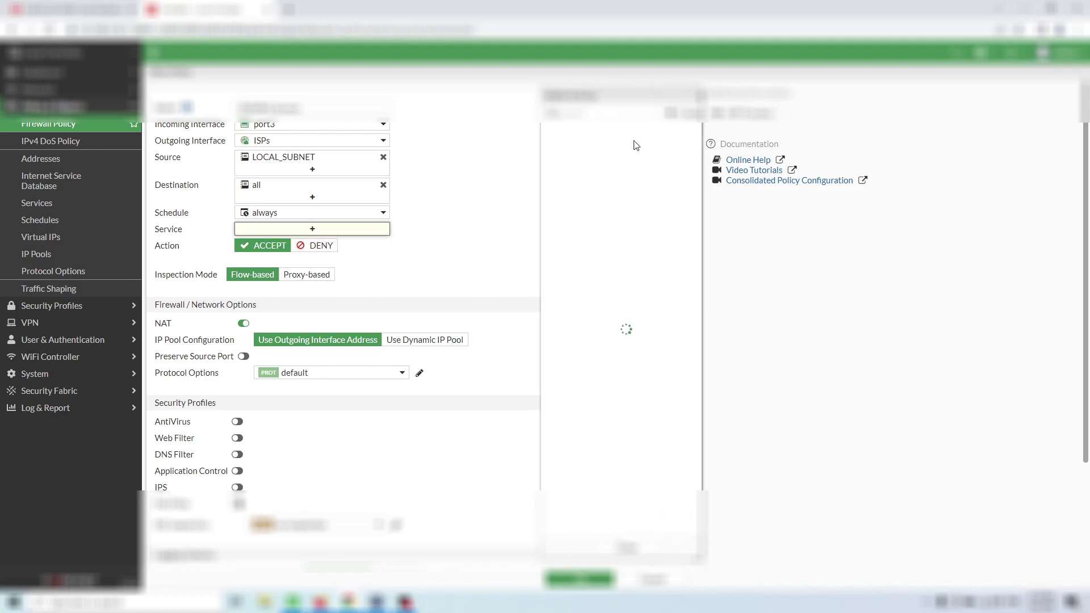
pyautogui.click(585, 161)
pyautogui.click(427, 315)
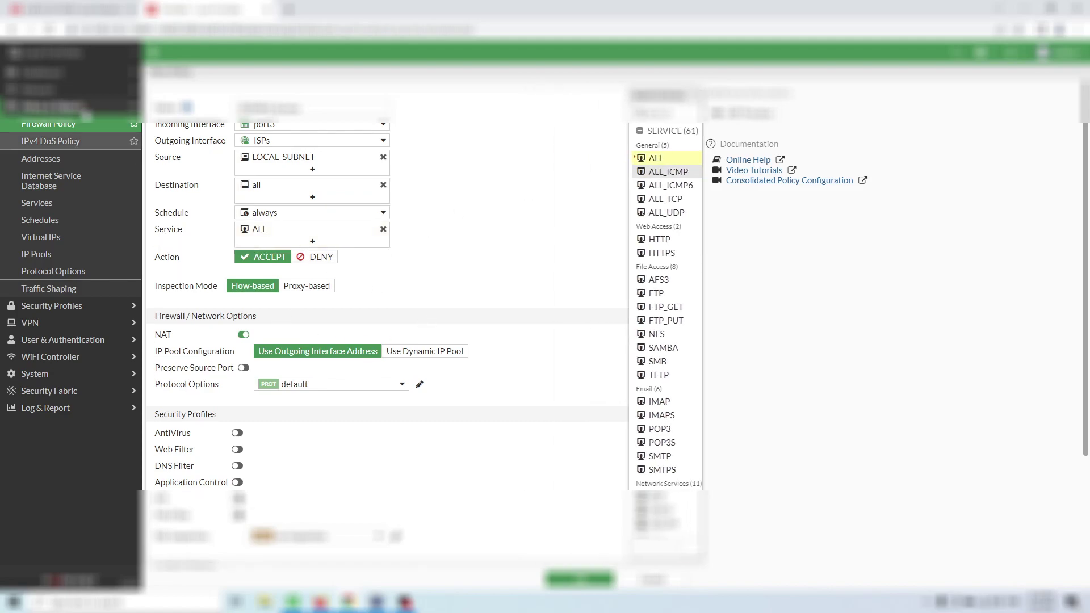
# - Check the Action and NAT settings against the lab guide and save the SDWAN_Access firewall policy
pyautogui.click(63, 11)
pyautogui.moveTo(469, 260); pyautogui.dragTo(467, 407)
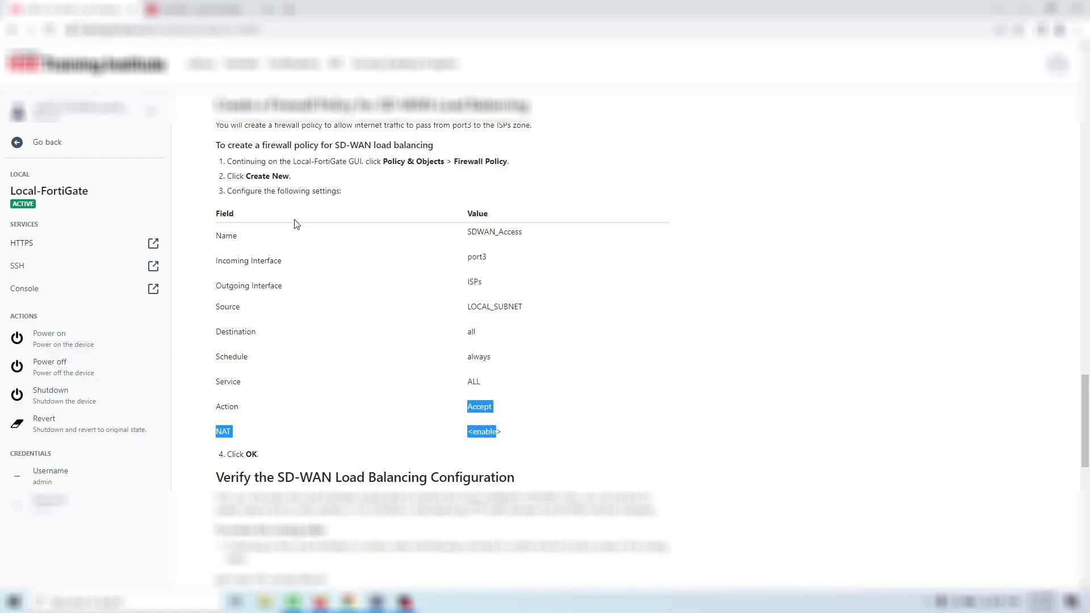
pyautogui.click(181, 10)
pyautogui.scroll(-3, 471, 434)
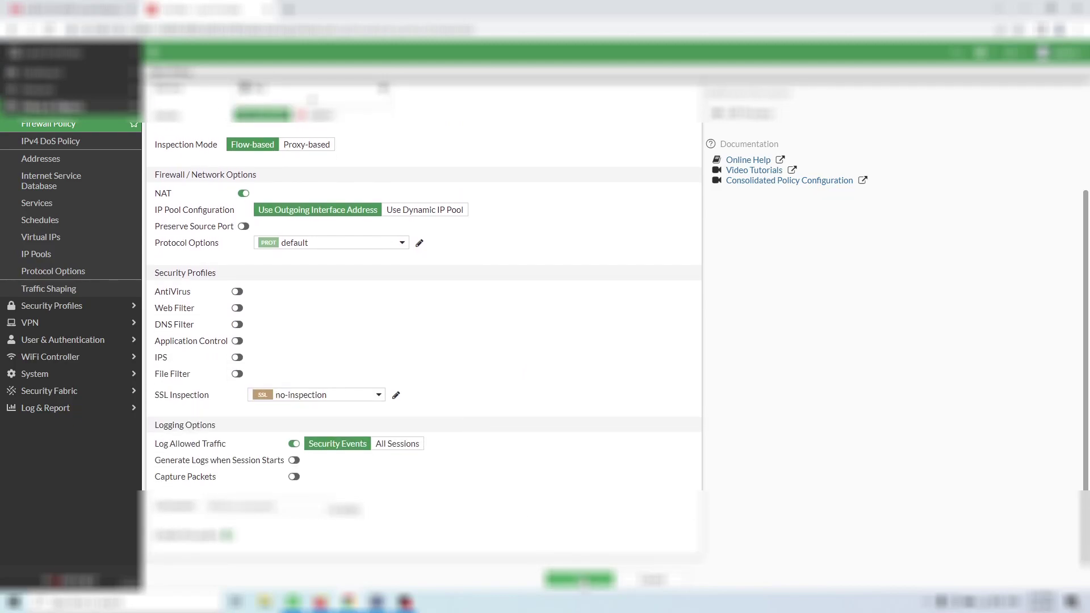
pyautogui.click(580, 579)
# - Read the lab guide's routing table verification instructions and open the Local-FortiGate's CLI console
pyautogui.click(26, 8)
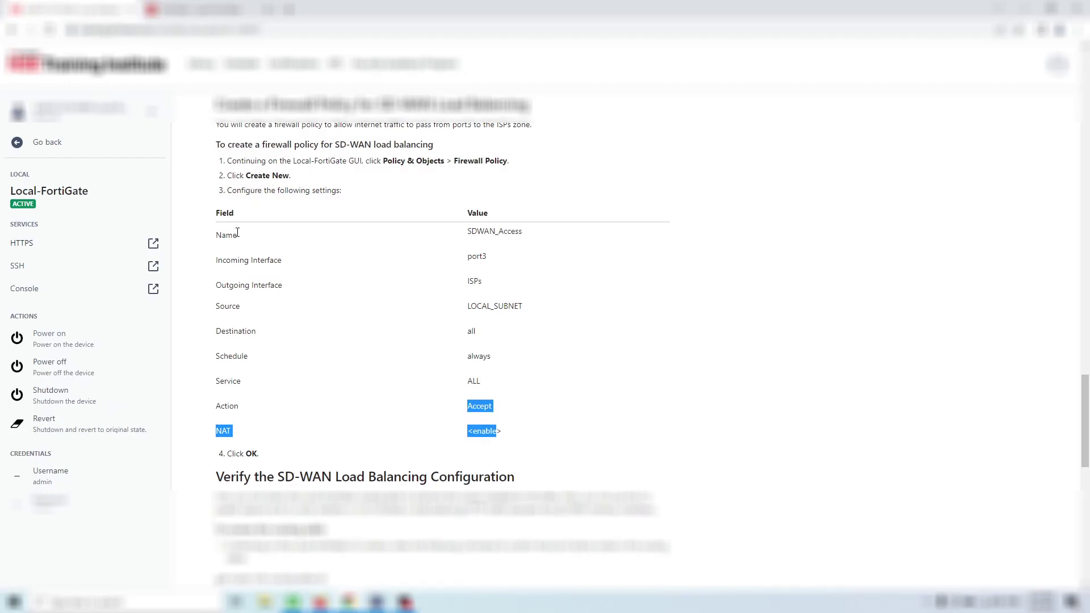
pyautogui.scroll(-4, 243, 245)
pyautogui.scroll(-3, 243, 244)
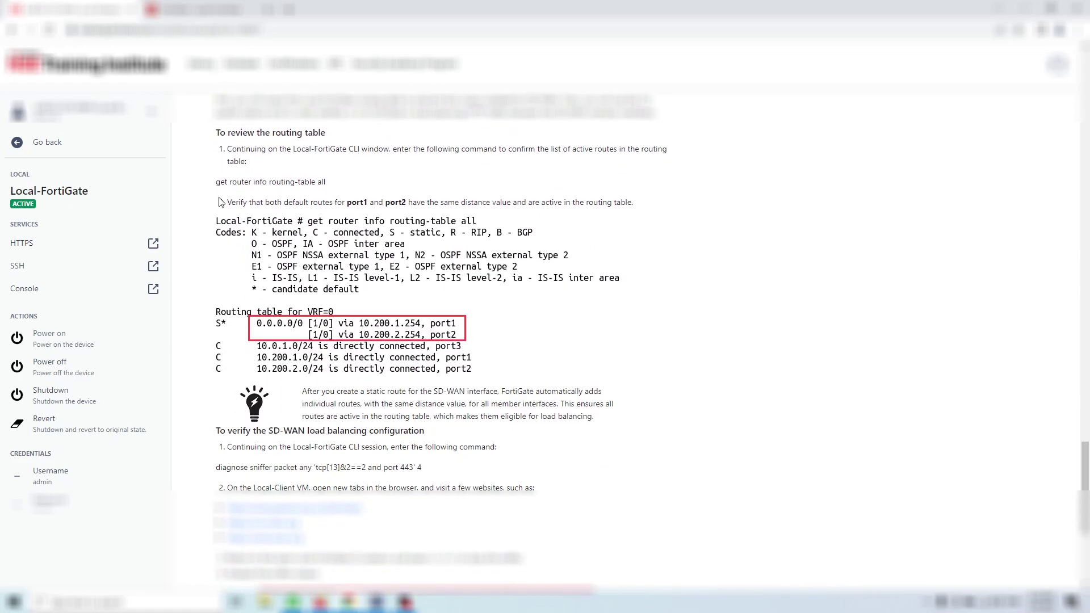
pyautogui.hotkey('ctrl', 'Tab')
pyautogui.click(956, 53)
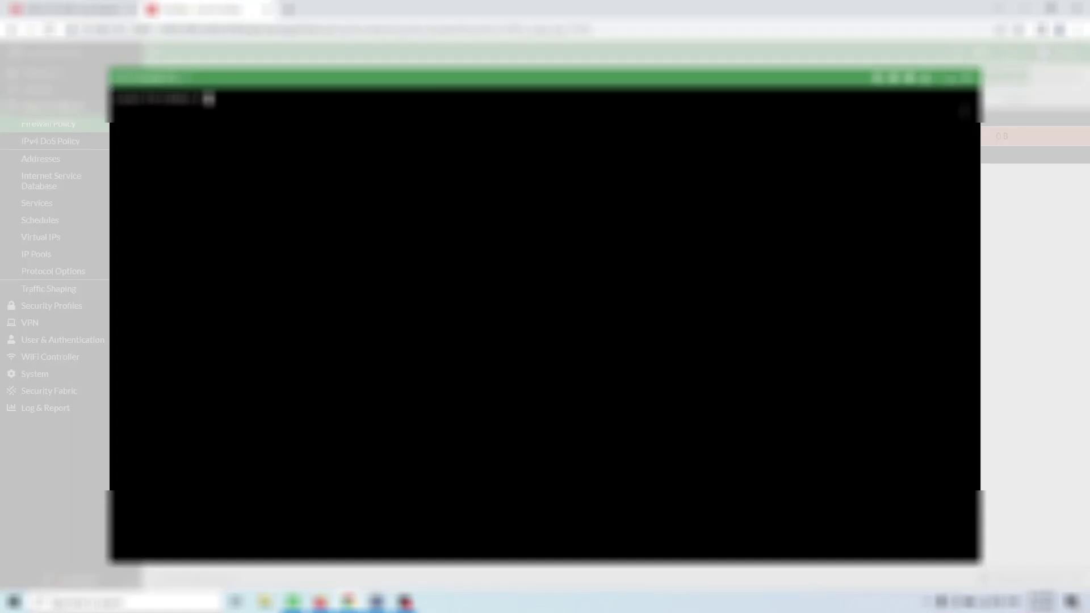
# - Run get router info routing-table all in the CLI and examine the default routes through port1 and port2
pyautogui.write('get router inf')
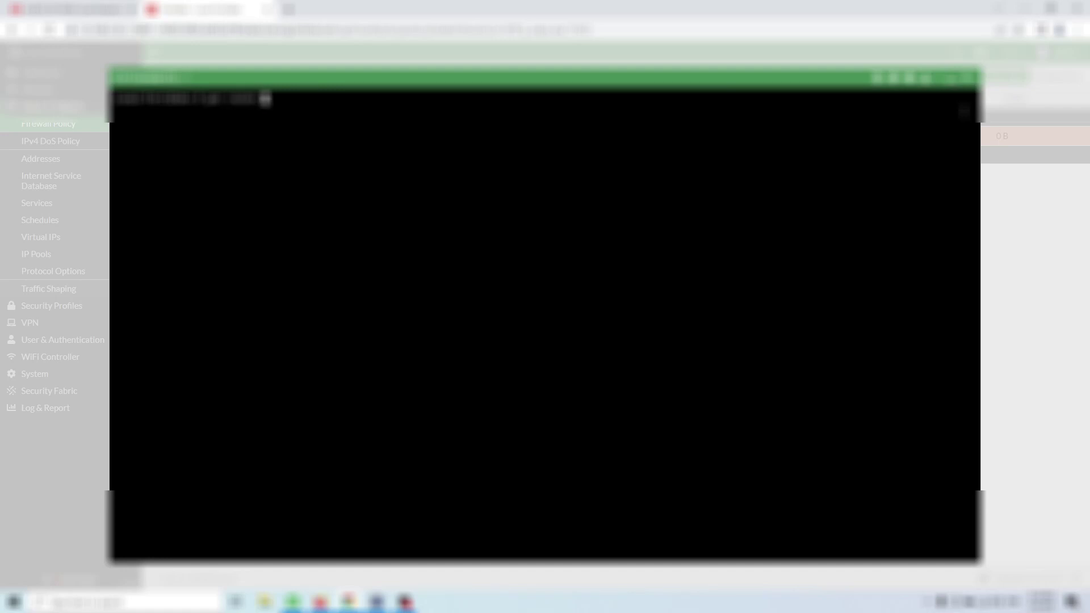
pyautogui.press('Tab')
pyautogui.press('BackSpace')
pyautogui.press('BackSpace')
pyautogui.press('BackSpace')
pyautogui.press('BackSpace')
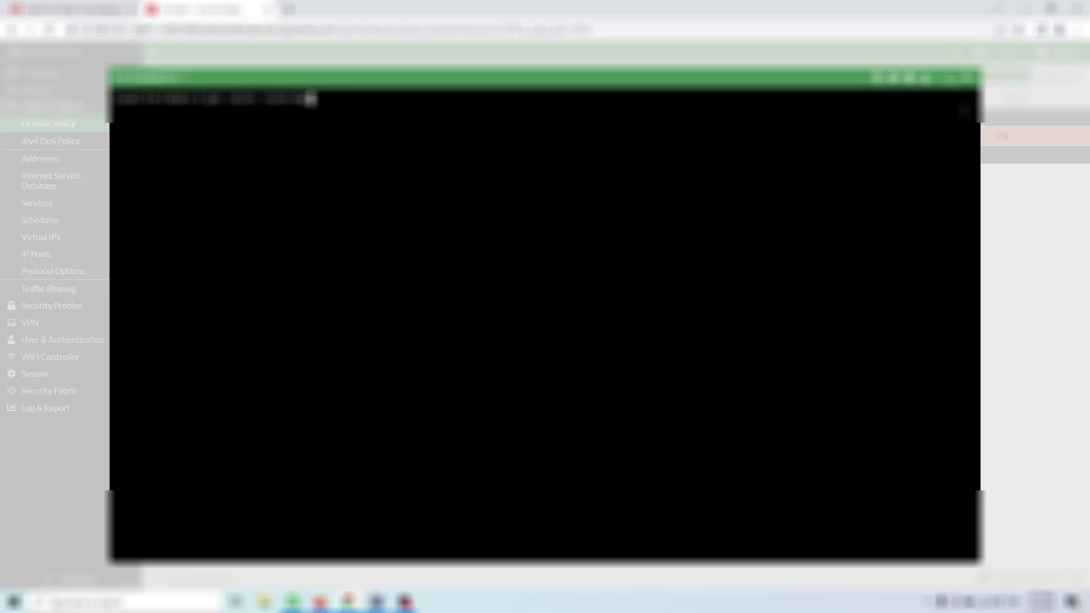
pyautogui.press('Tab')
pyautogui.press('Tab')
pyautogui.press('Tab')
pyautogui.press('Tab')
pyautogui.press('BackSpace')
pyautogui.press('BackSpace')
pyautogui.press('BackSpace')
pyautogui.press('BackSpace')
pyautogui.press('BackSpace')
pyautogui.write('info rou')
pyautogui.press('BackSpace')
pyautogui.press('BackSpace')
pyautogui.write('ou')
pyautogui.press('Tab')
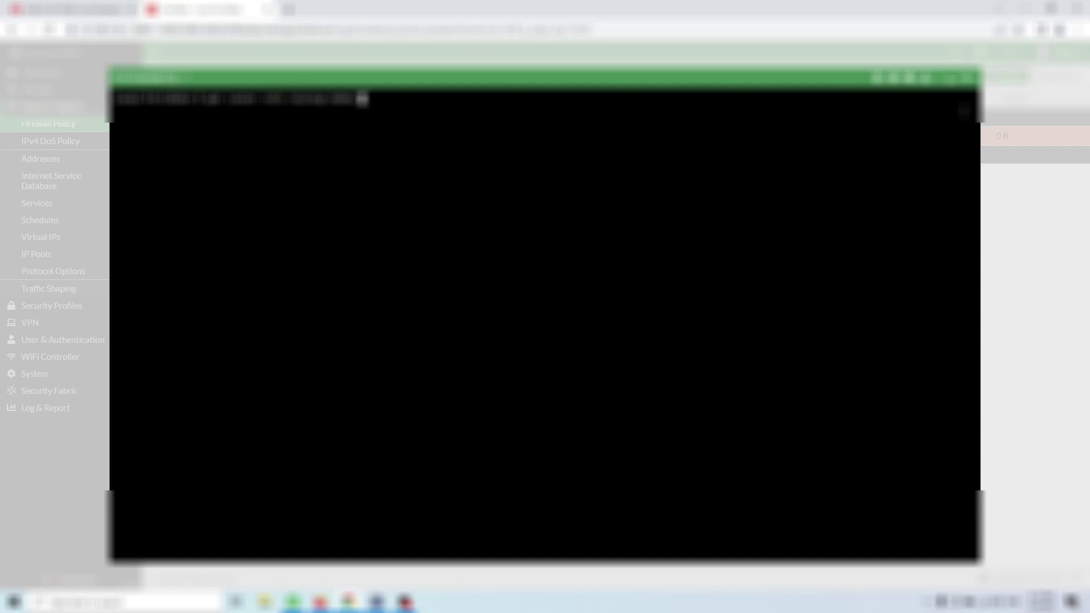
pyautogui.write('all')
pyautogui.press('Return')
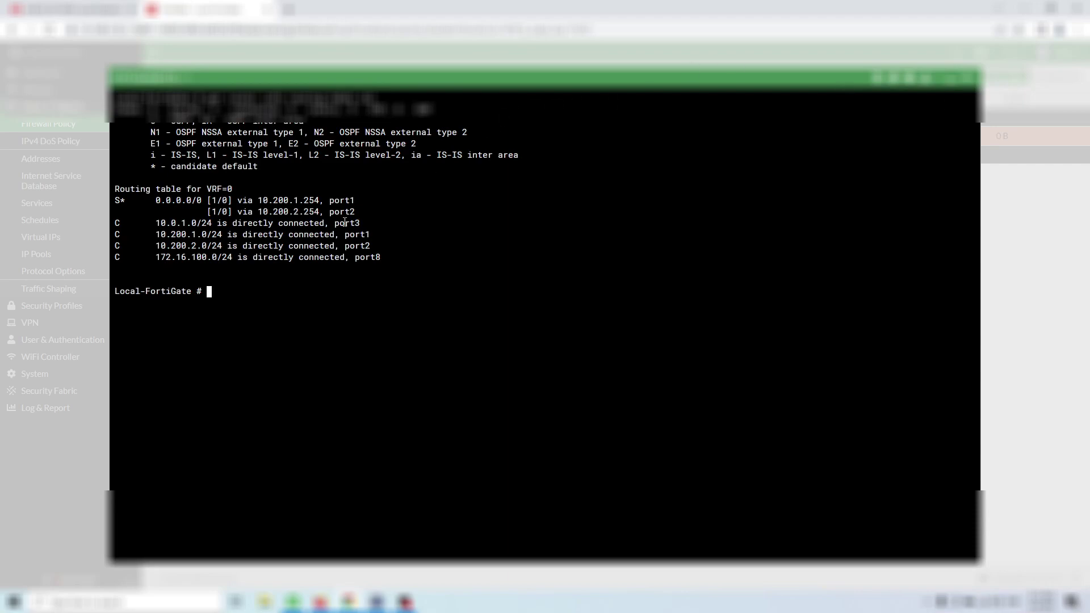
pyautogui.moveTo(351, 213); pyautogui.dragTo(126, 190)
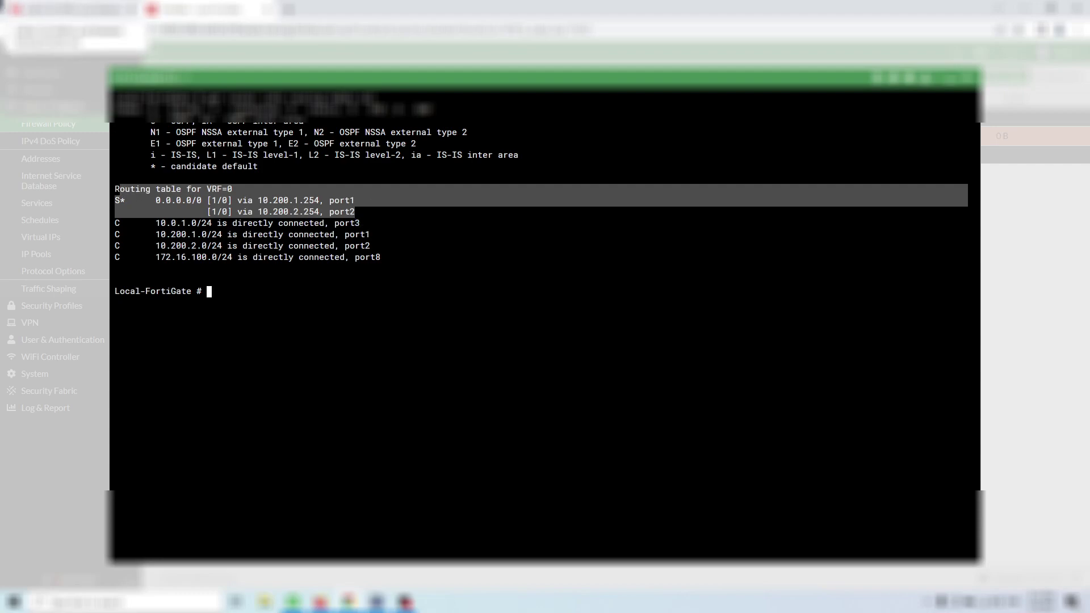
# - Copy the command diagnose sniffer packet any 'tcp[13]&2==2 and port 443' 4 from the lab guide and run it in the FortiGate CLI
pyautogui.click(59, 8)
pyautogui.scroll(-2, 396, 260)
pyautogui.scroll(-1, 396, 263)
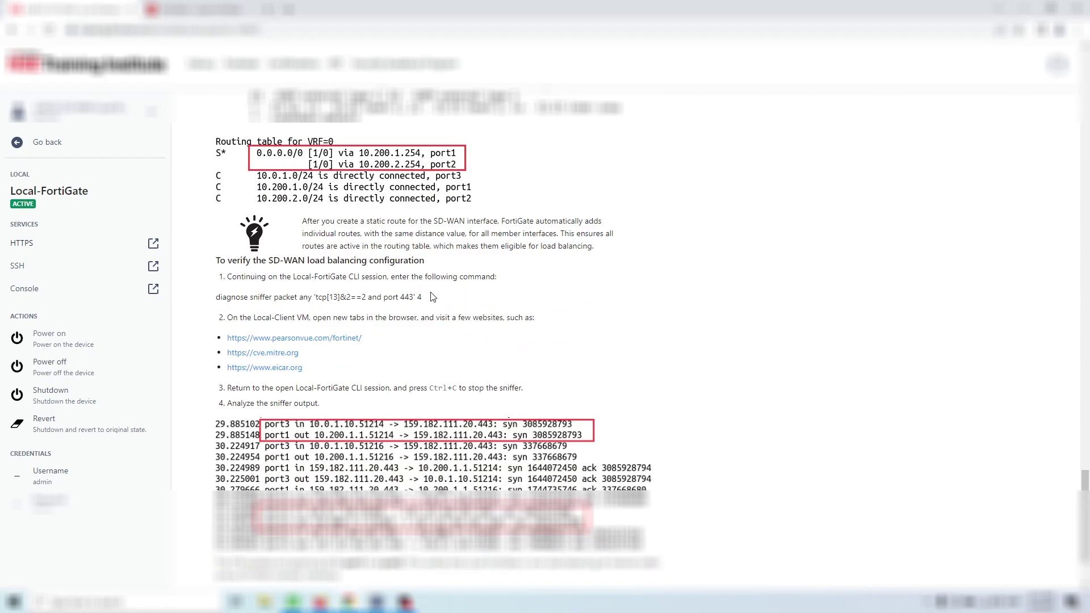
pyautogui.moveTo(433, 297); pyautogui.dragTo(212, 298)
pyautogui.hotkey('ctrl', 'c')
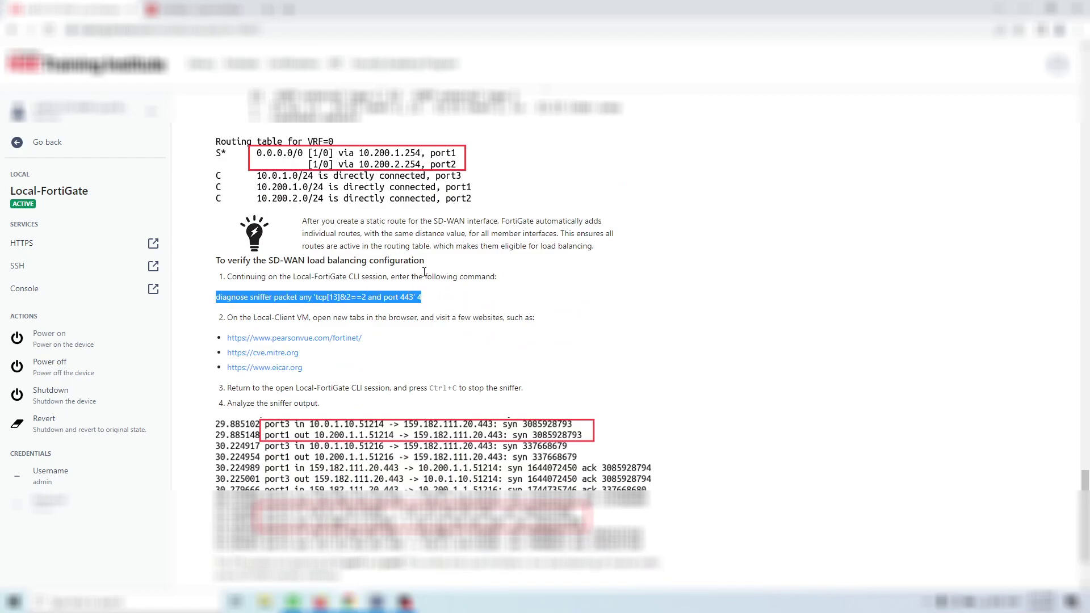
pyautogui.hotkey('alt', 'Tab')
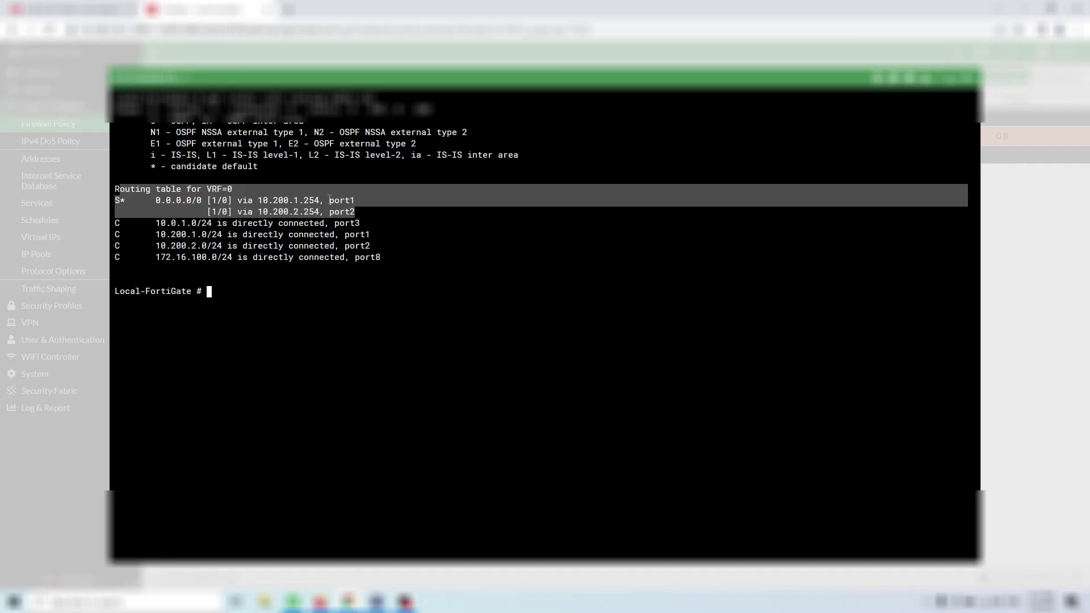
pyautogui.hotkey('ctrl', 'v')
pyautogui.press('Return')
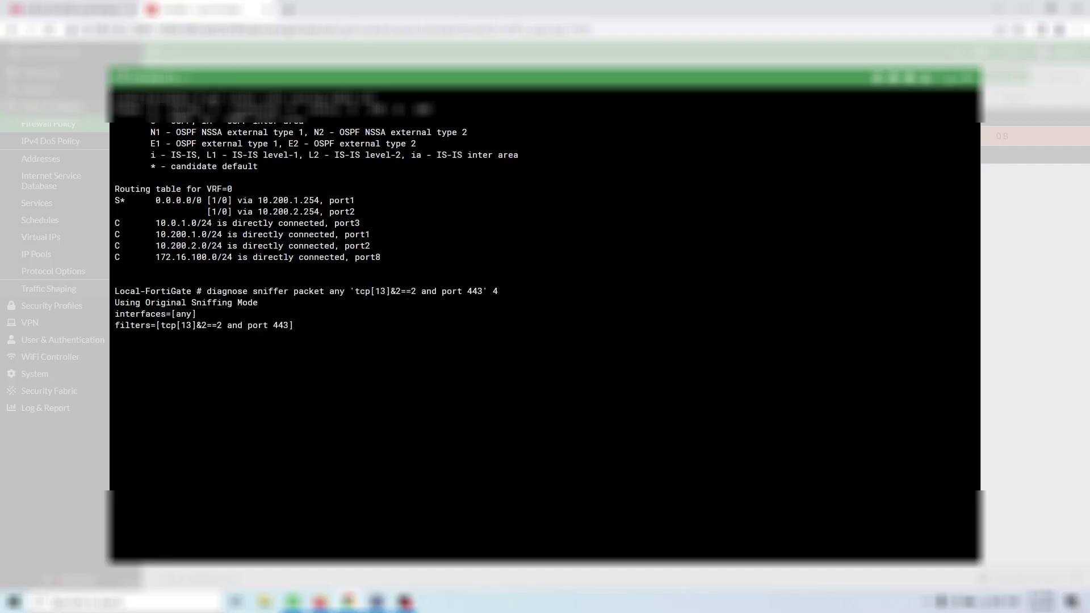
# - Open the Local-Client VM's display from the lab portal and answer the browser's permission prompt
pyautogui.hotkey('alt', 'Tab')
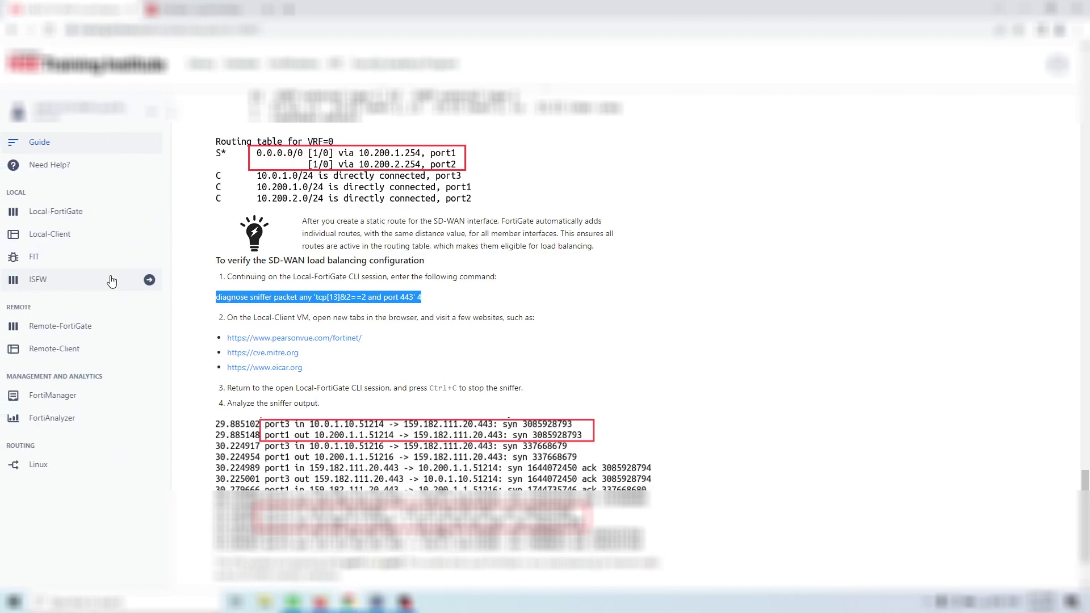
pyautogui.click(101, 235)
pyautogui.click(105, 239)
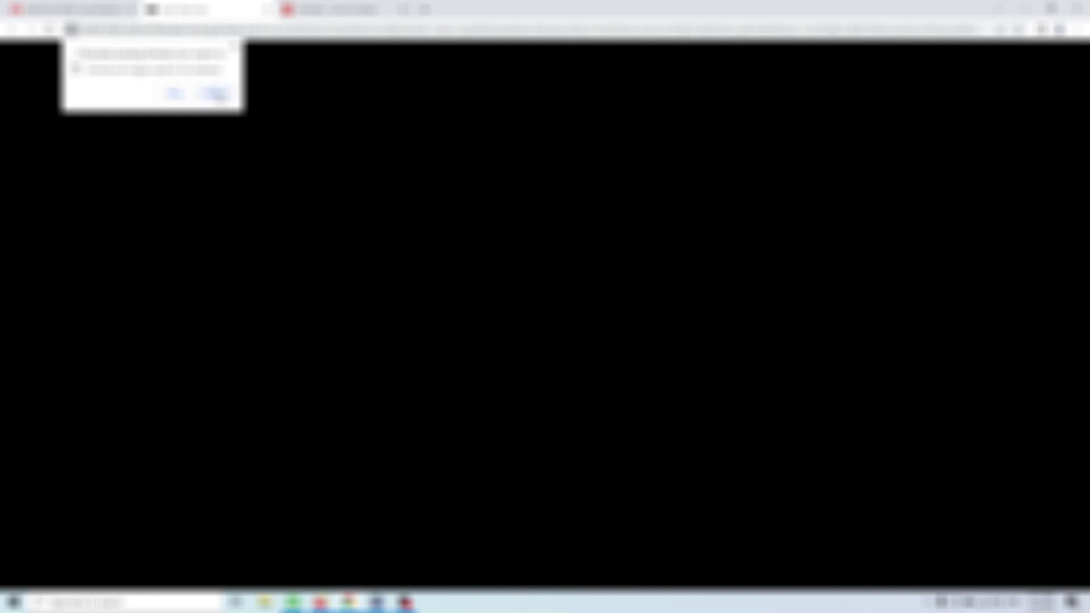
pyautogui.click(215, 94)
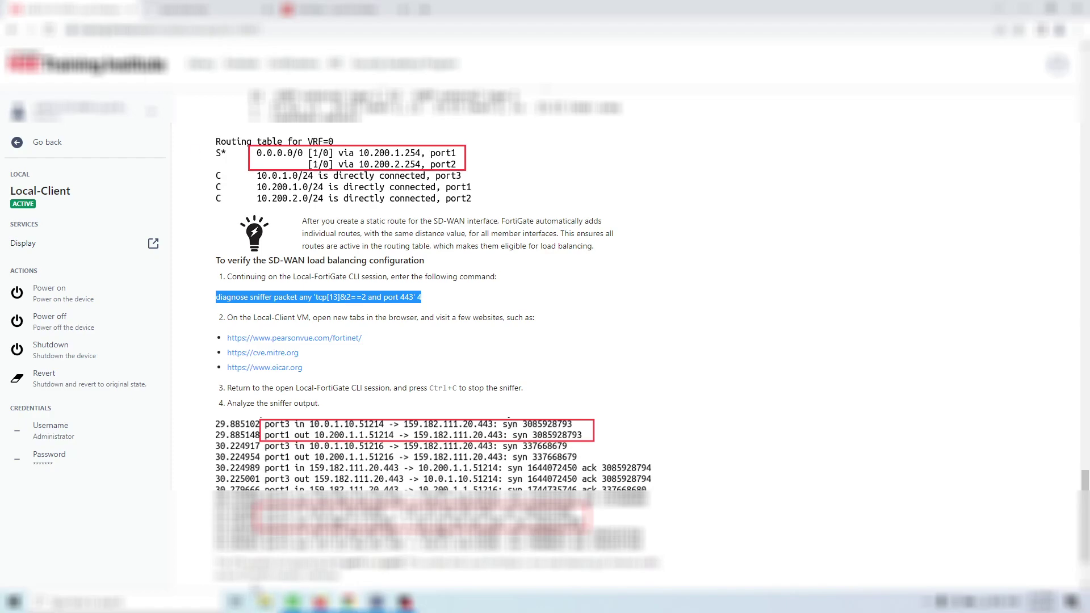
# - Run ip addr in the Local-Client's terminal to check its interface addresses for comparison with the sniffer output
pyautogui.moveTo(362, 338); pyautogui.dragTo(227, 339)
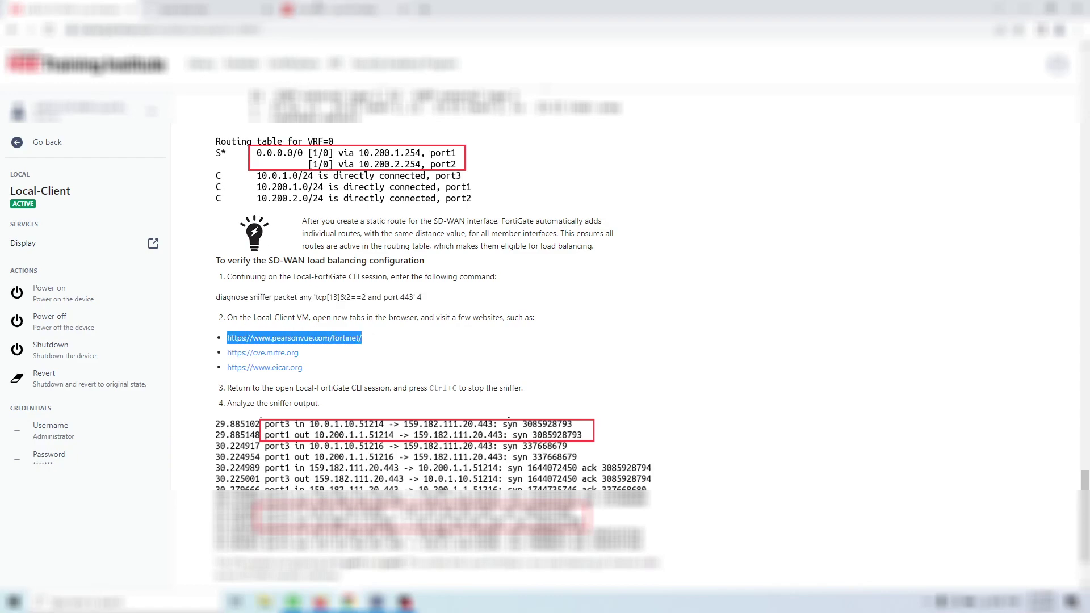
pyautogui.click(336, 8)
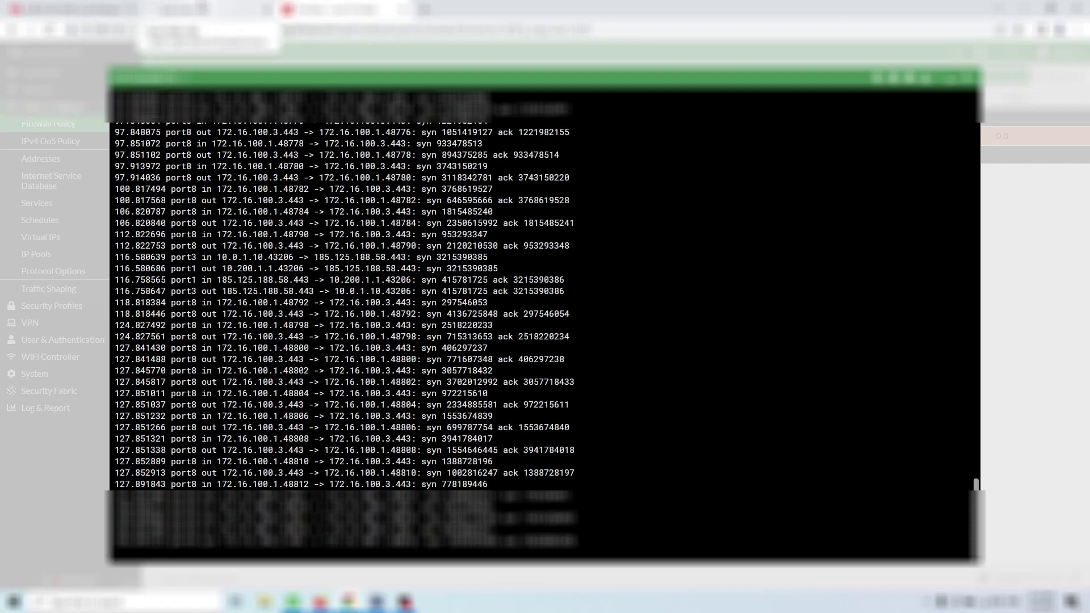
pyautogui.click(182, 9)
pyautogui.click(19, 184)
pyautogui.write('ip addr')
pyautogui.press('Return')
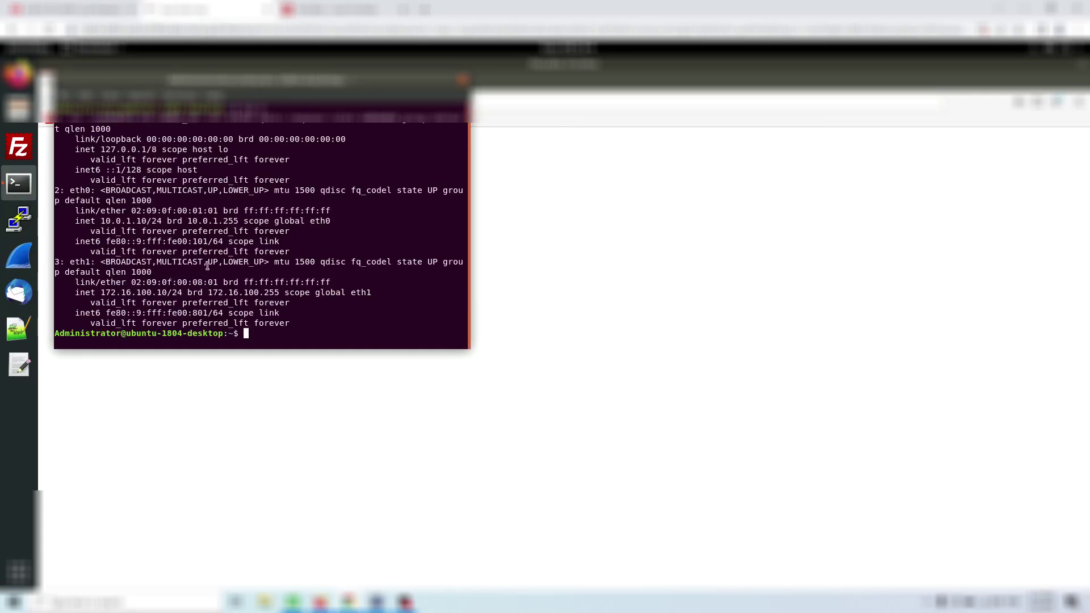
# - Examine the FortiGate's sniffer output for client traffic leaving through port1 and port2
pyautogui.click(347, 7)
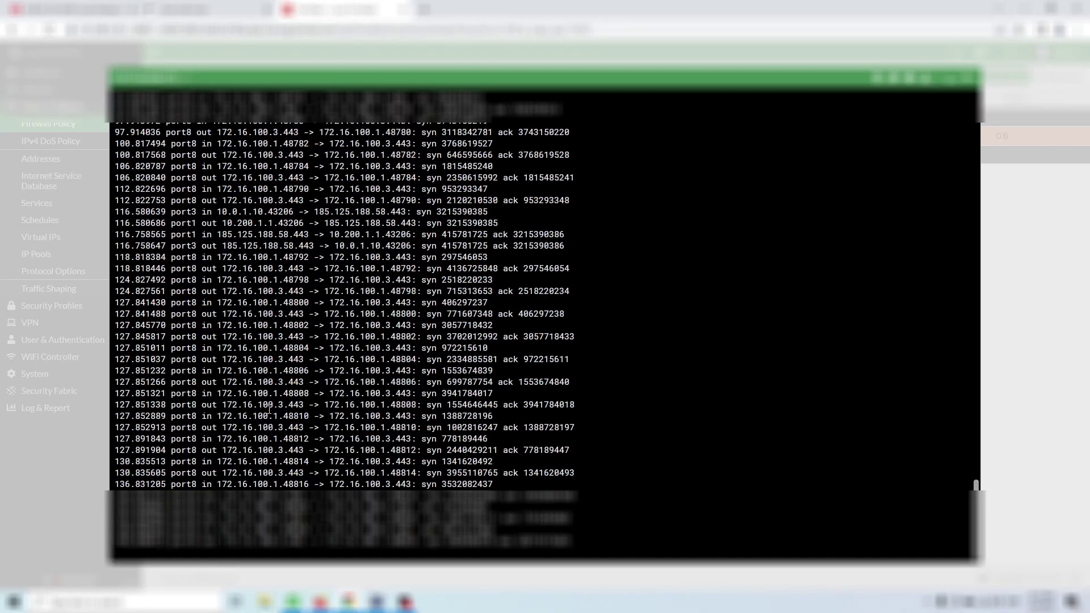
pyautogui.scroll(20, 269, 410)
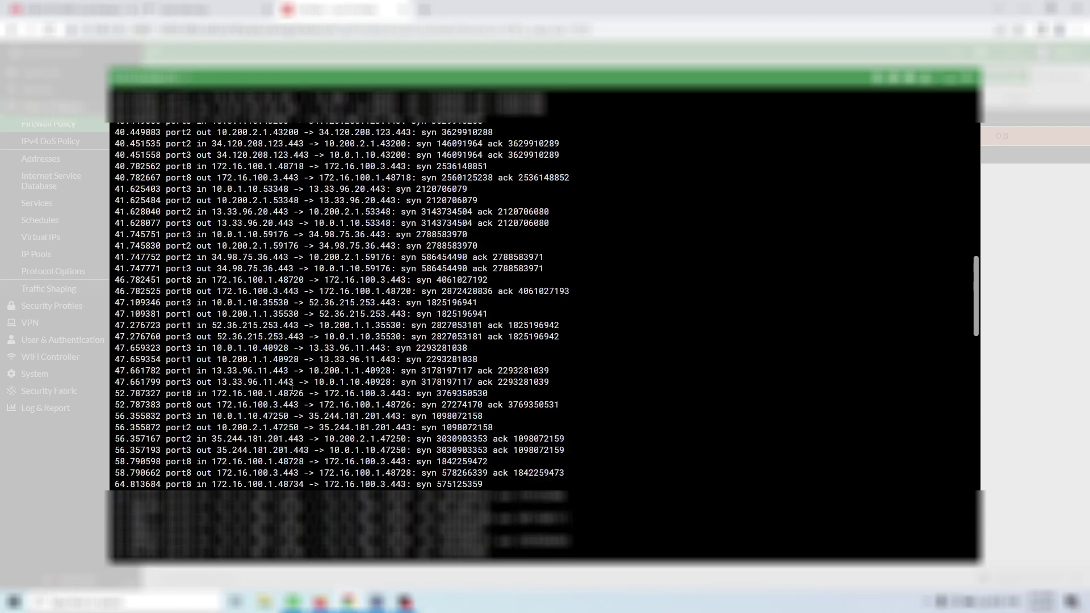
pyautogui.scroll(20, 292, 388)
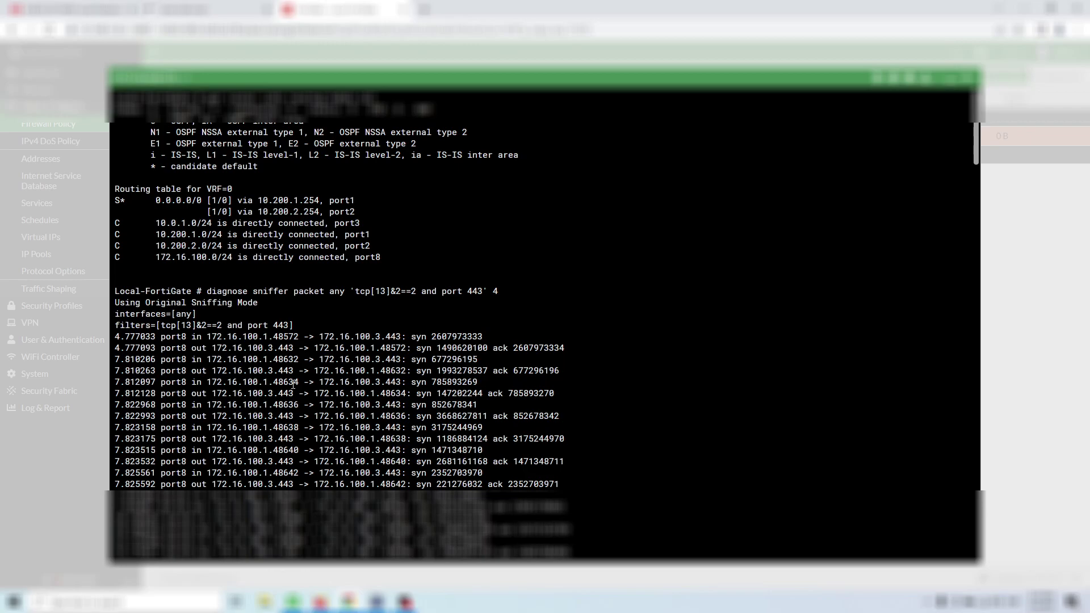
pyautogui.scroll(-20, 293, 385)
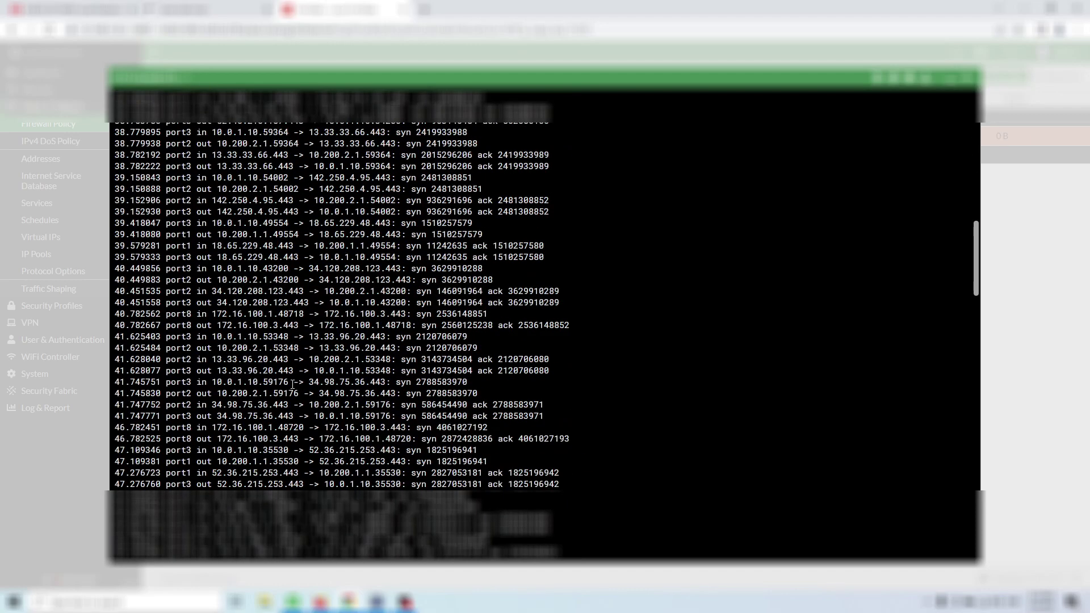
pyautogui.scroll(-15, 291, 383)
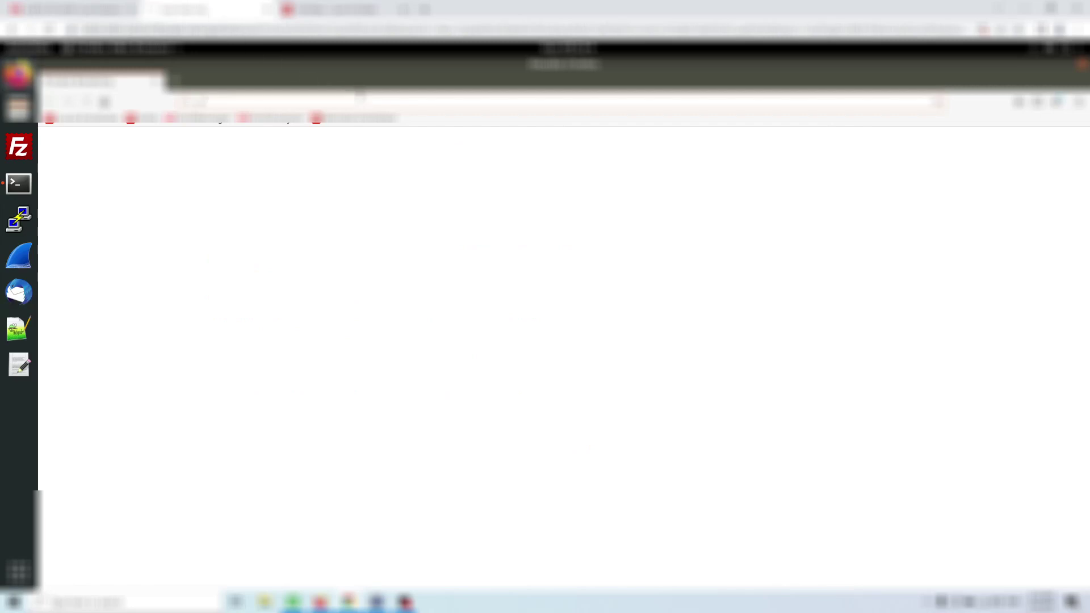
# - Visit cve.mitre.org in the Local-Client's browser and request eicar.org in a new tab, following the lab guide
pyautogui.write('cve.mitre.org')
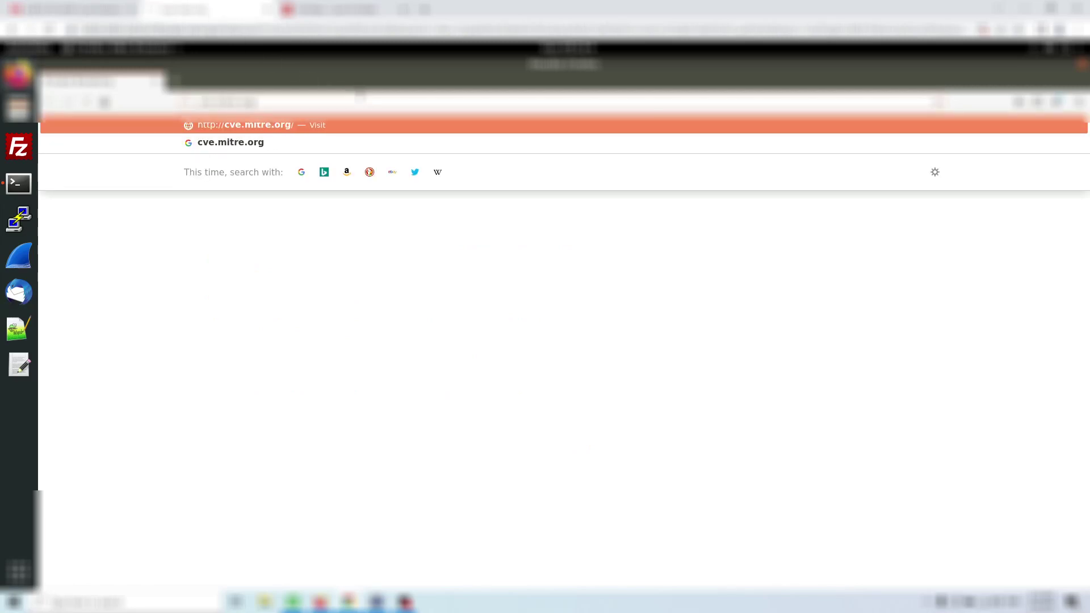
pyautogui.press('Return')
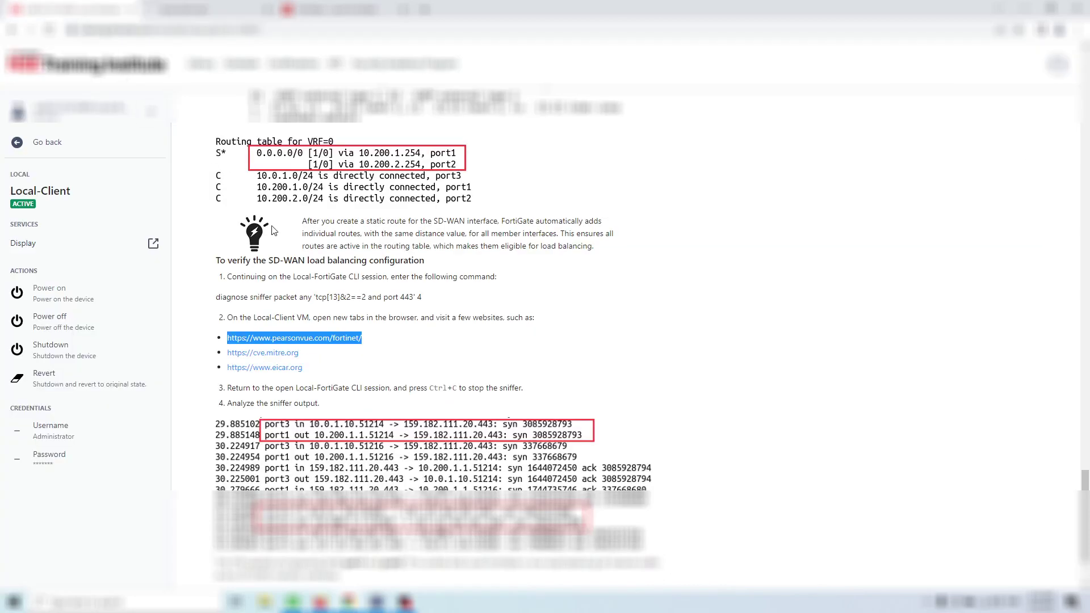
pyautogui.click(210, 9)
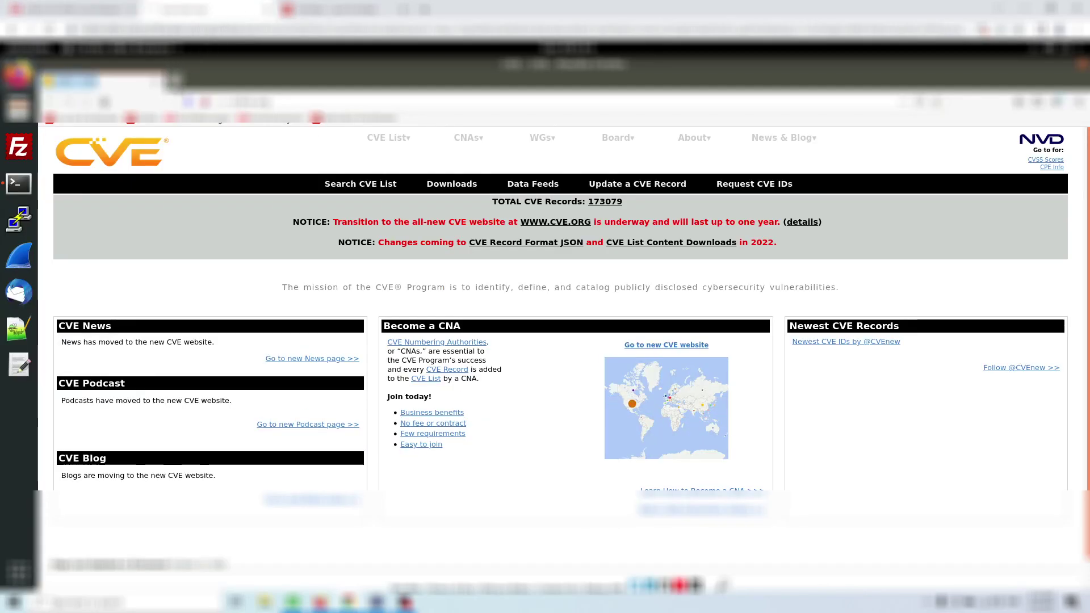
pyautogui.click(177, 82)
pyautogui.write('eicar.org')
pyautogui.press('Return')
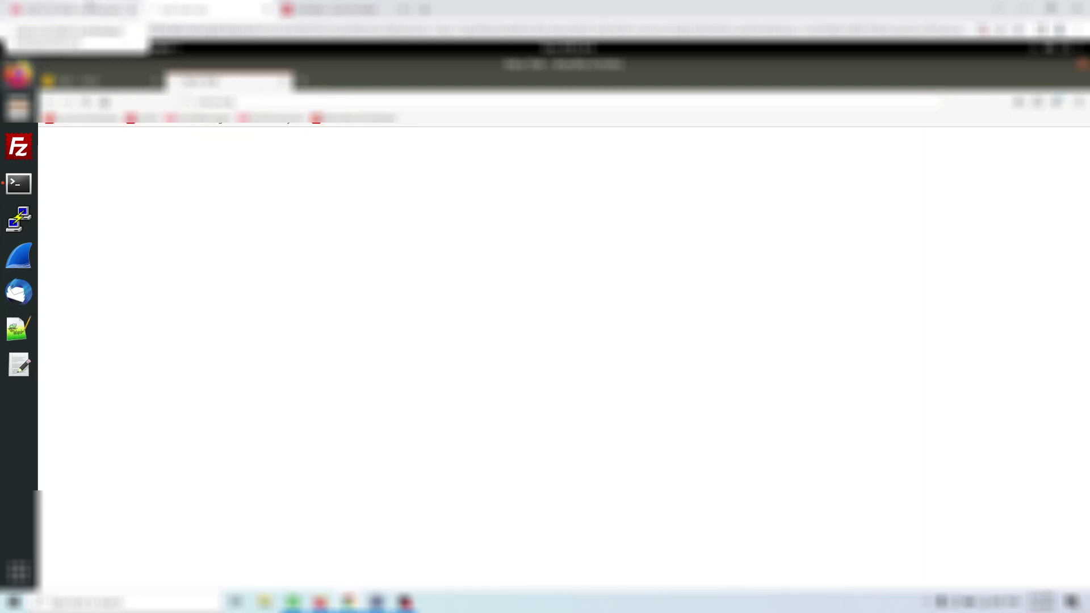
pyautogui.click(88, 6)
pyautogui.click(211, 6)
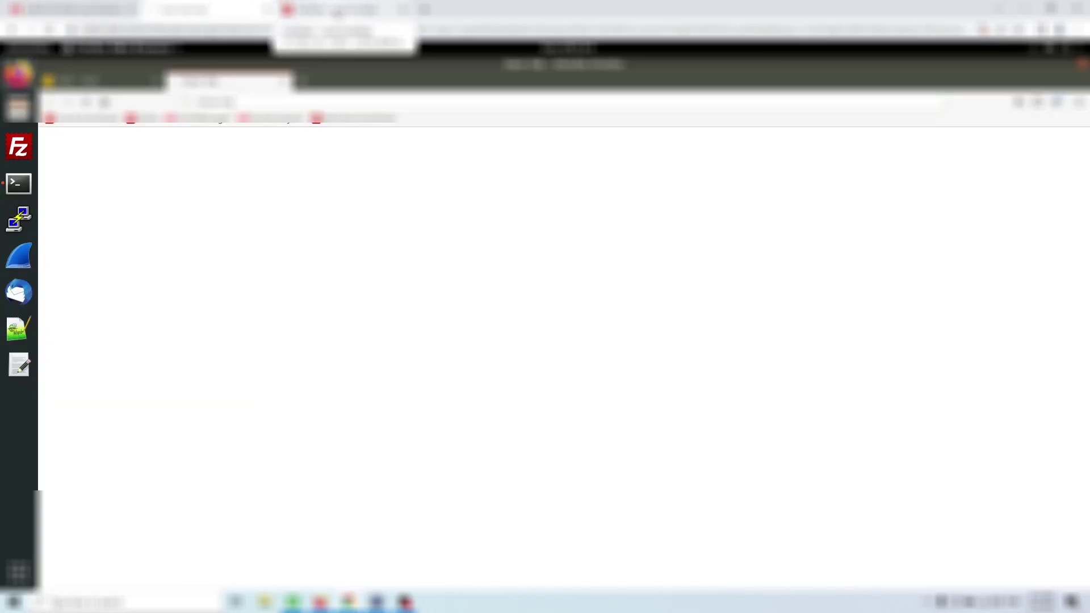
# - Recheck the eicar.org page and lab guide, and review the updated sniffer output for sessions balanced across port1 and port2
pyautogui.click(337, 10)
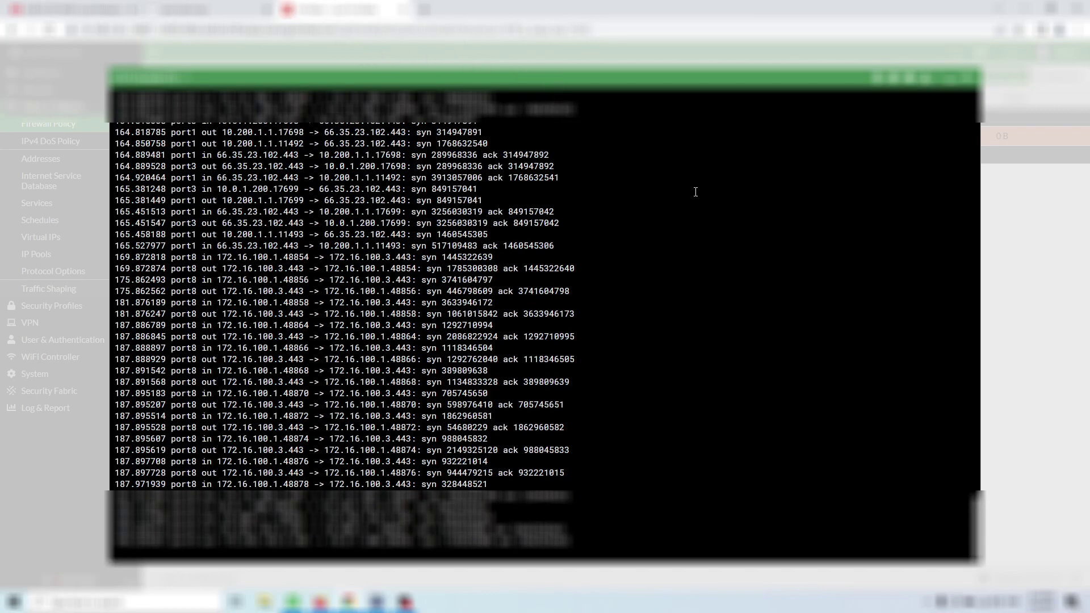
pyautogui.click(188, 8)
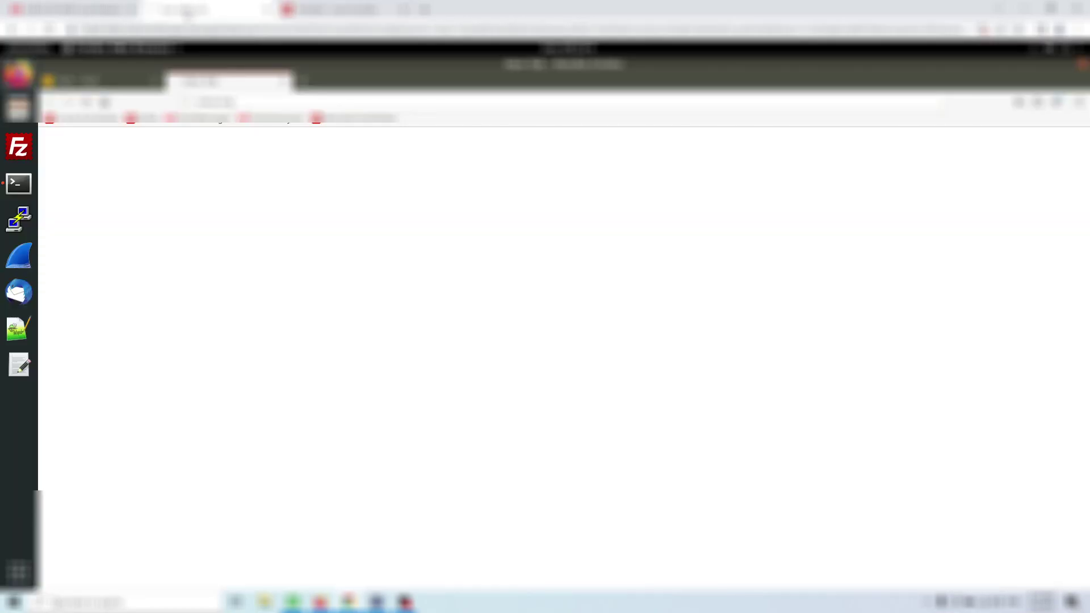
pyautogui.click(58, 8)
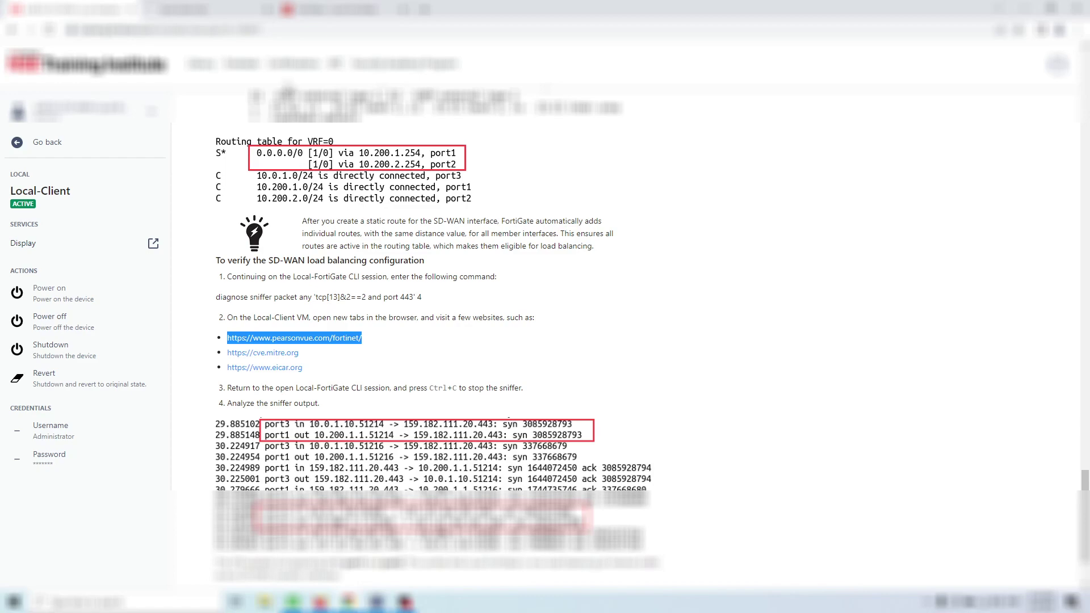
pyautogui.click(335, 9)
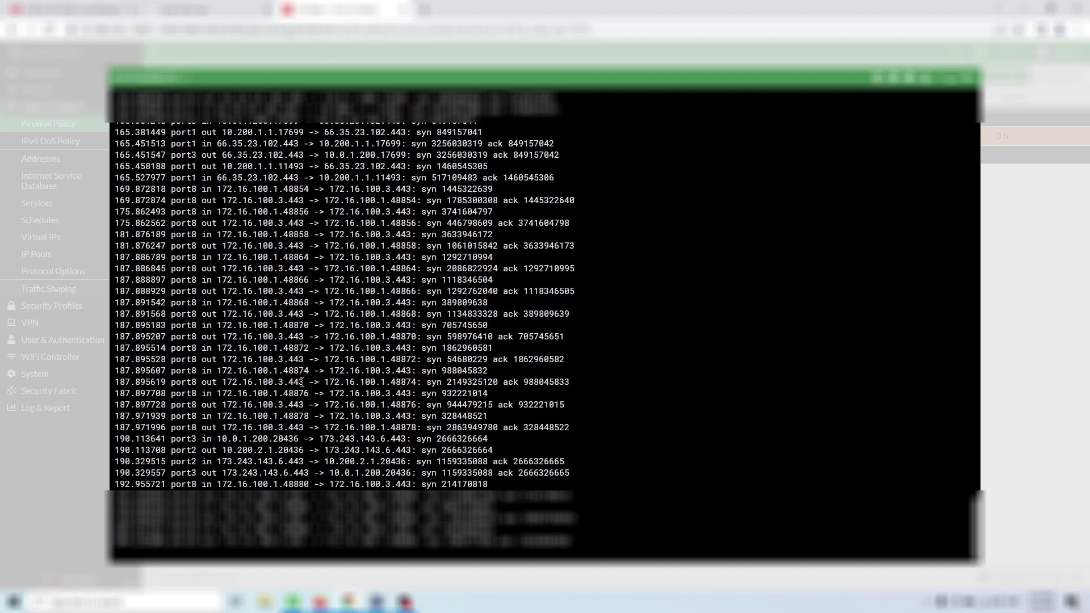
pyautogui.scroll(10, 222, 439)
pyautogui.scroll(15, 222, 439)
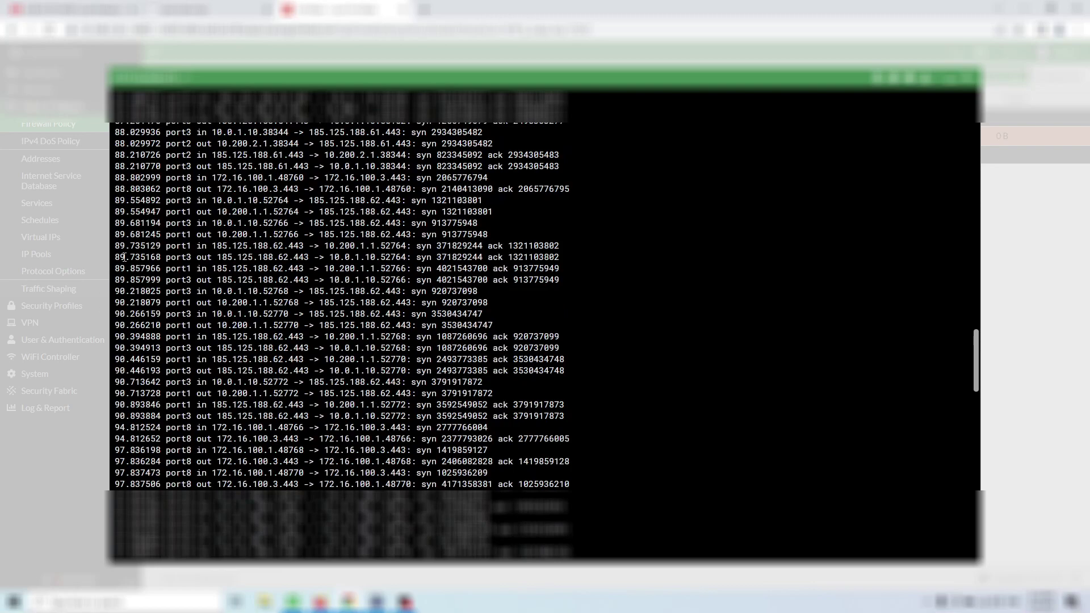
# - Compare the source addresses of the port3 and port1 sniffer entries with the Local-Client's eth0 and eth1 addresses in its terminal
pyautogui.moveTo(165, 200); pyautogui.dragTo(280, 200)
pyautogui.doubleClick(252, 201)
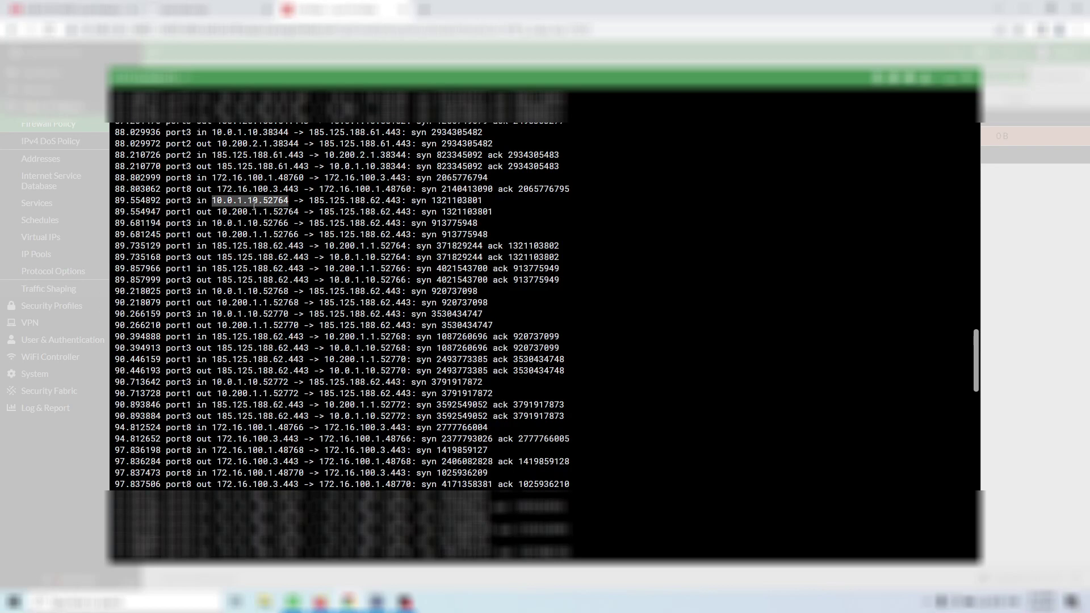
pyautogui.click(201, 9)
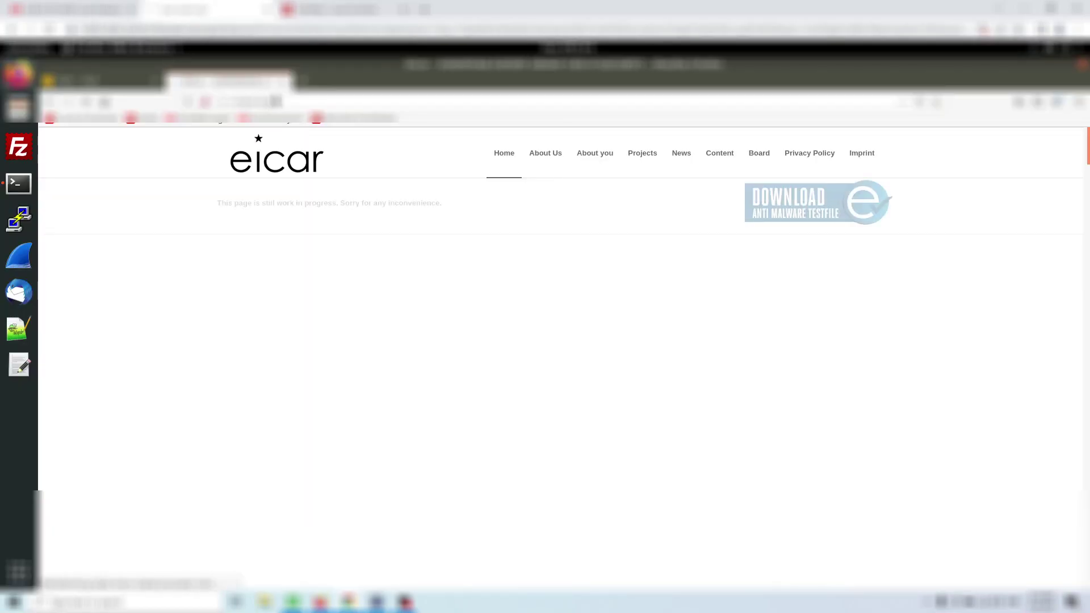
pyautogui.click(18, 184)
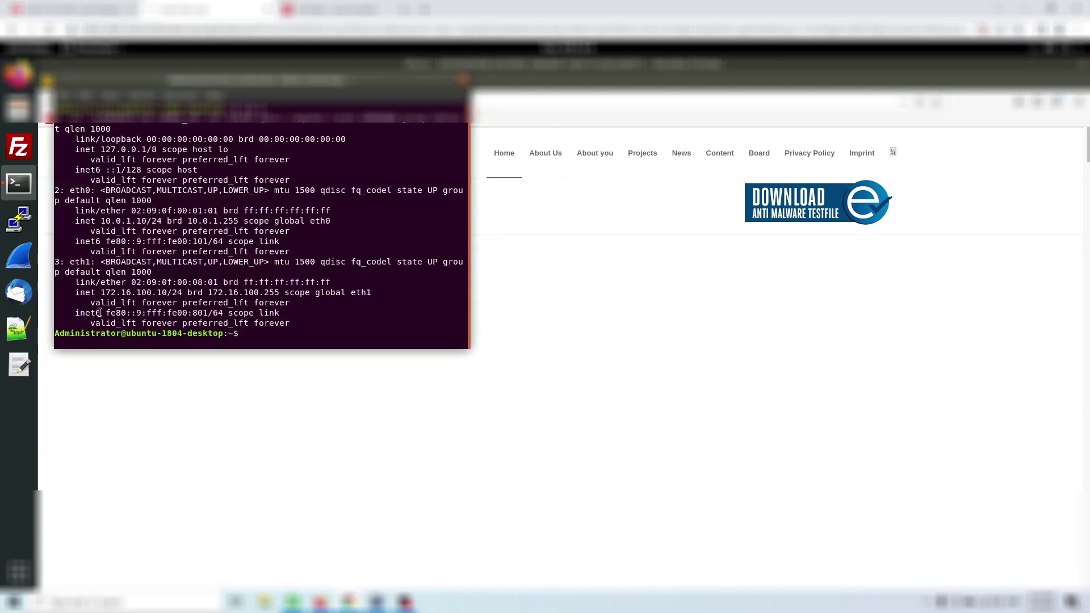
pyautogui.doubleClick(118, 293)
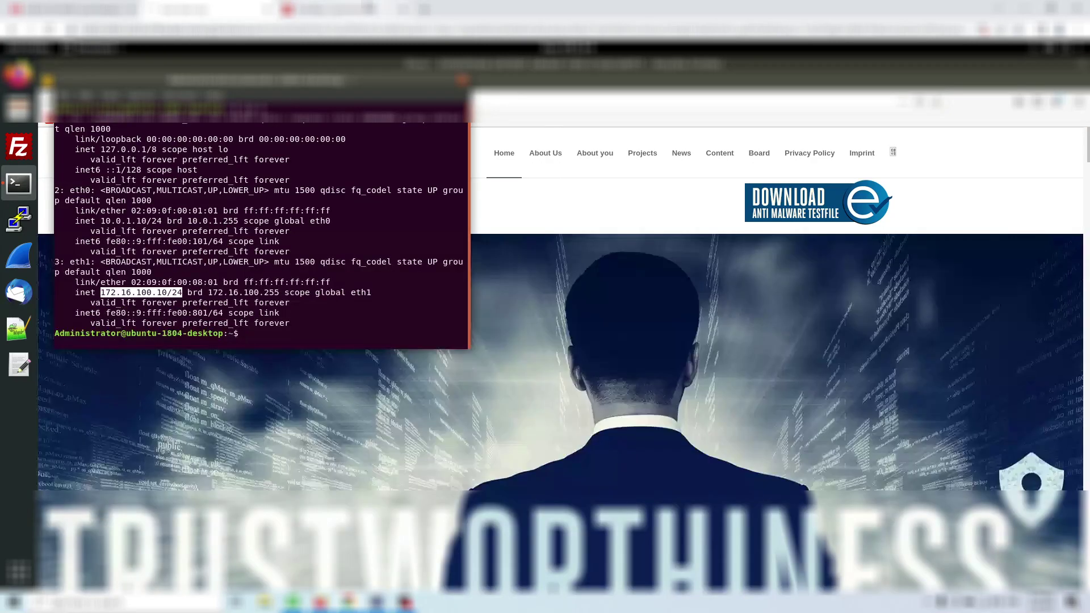
pyautogui.click(365, 8)
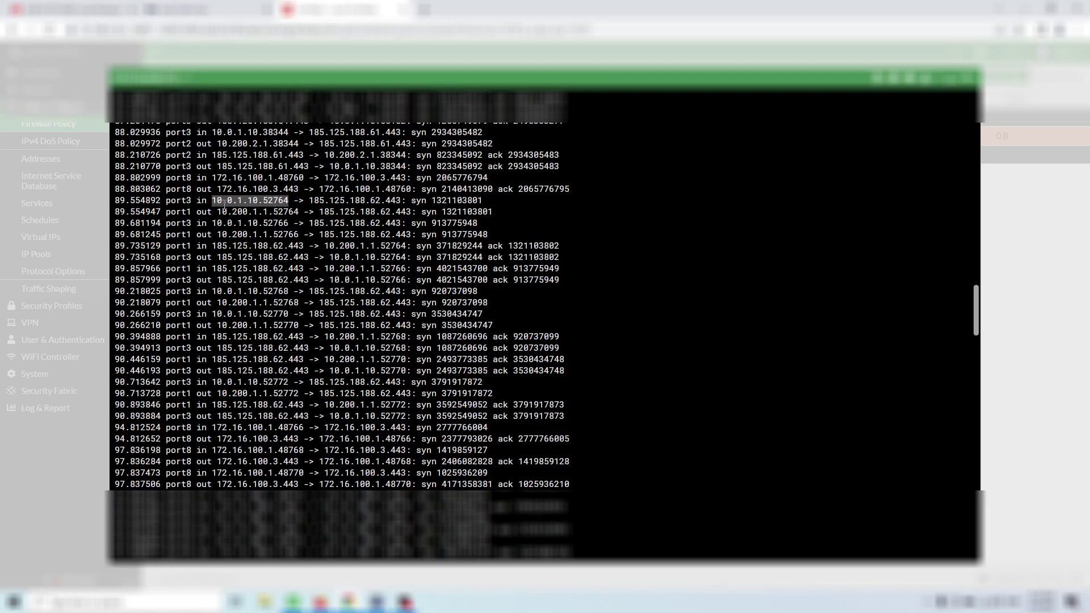
pyautogui.click(205, 9)
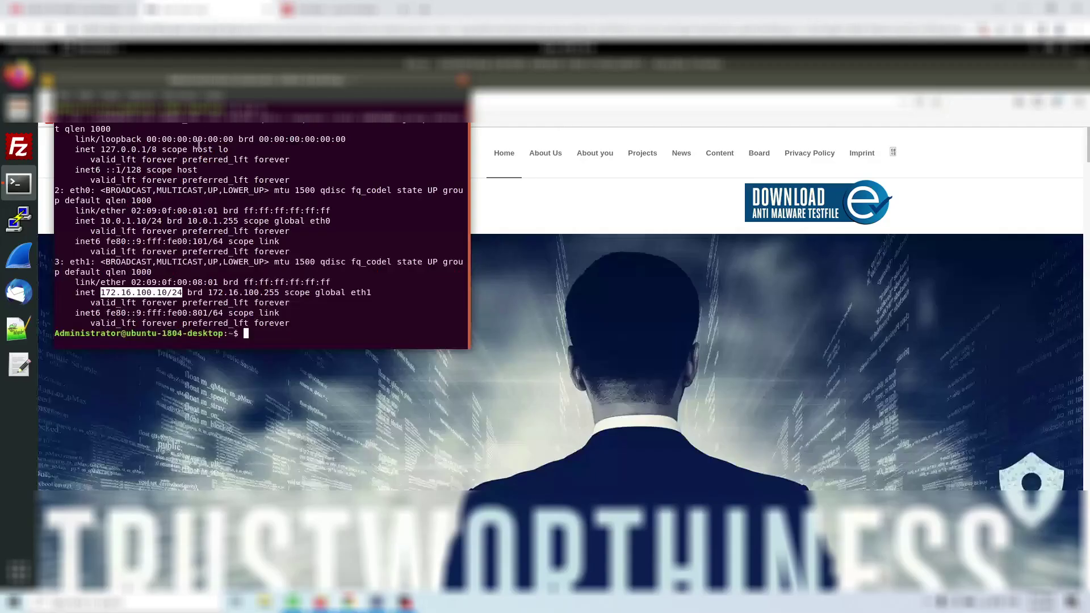
pyautogui.doubleClick(131, 221)
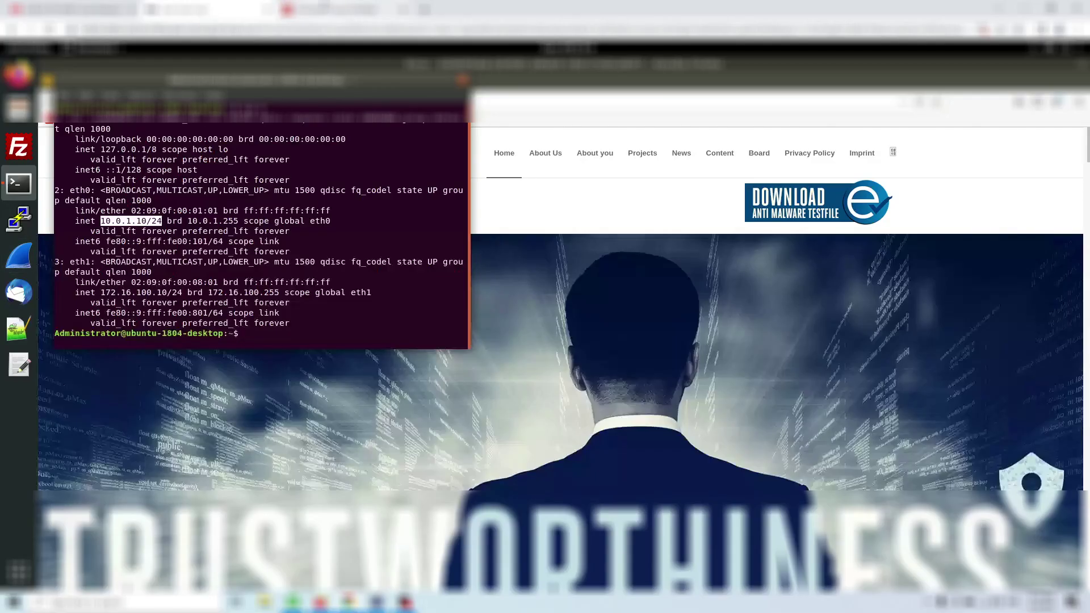
pyautogui.click(326, 7)
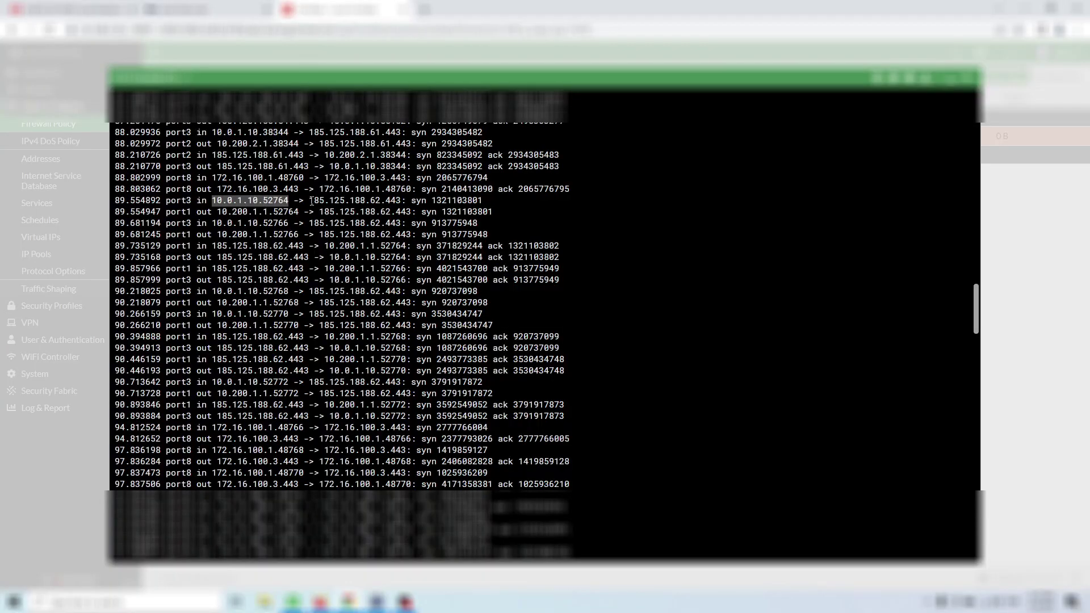
pyautogui.moveTo(164, 200); pyautogui.dragTo(346, 212)
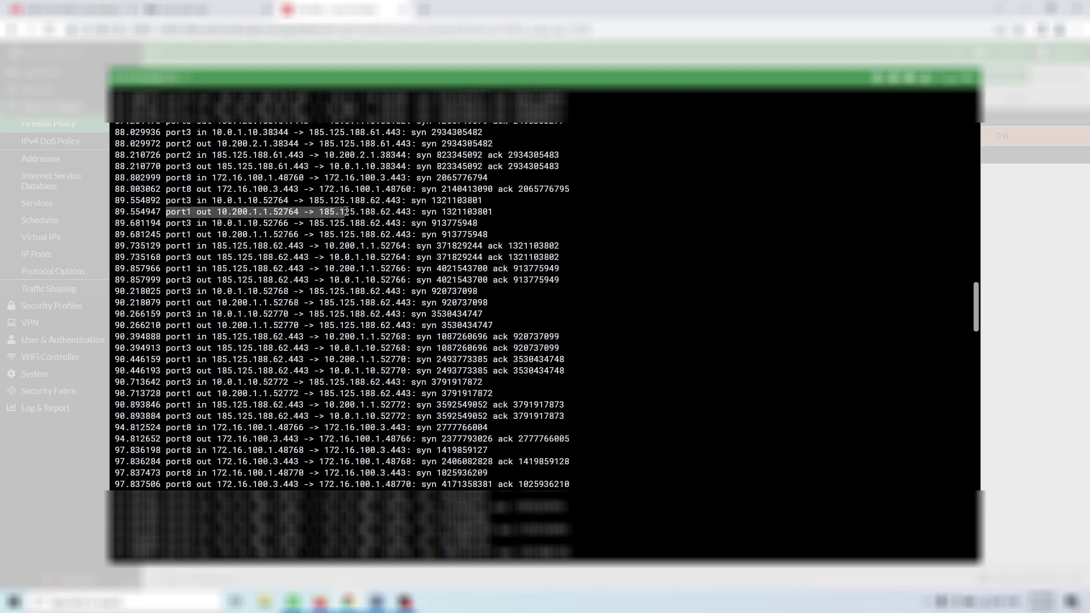
# - Review the later sniffer output against the lab guide's example, highlighting a client session entering port3 and leaving through port2
pyautogui.scroll(-15, 283, 248)
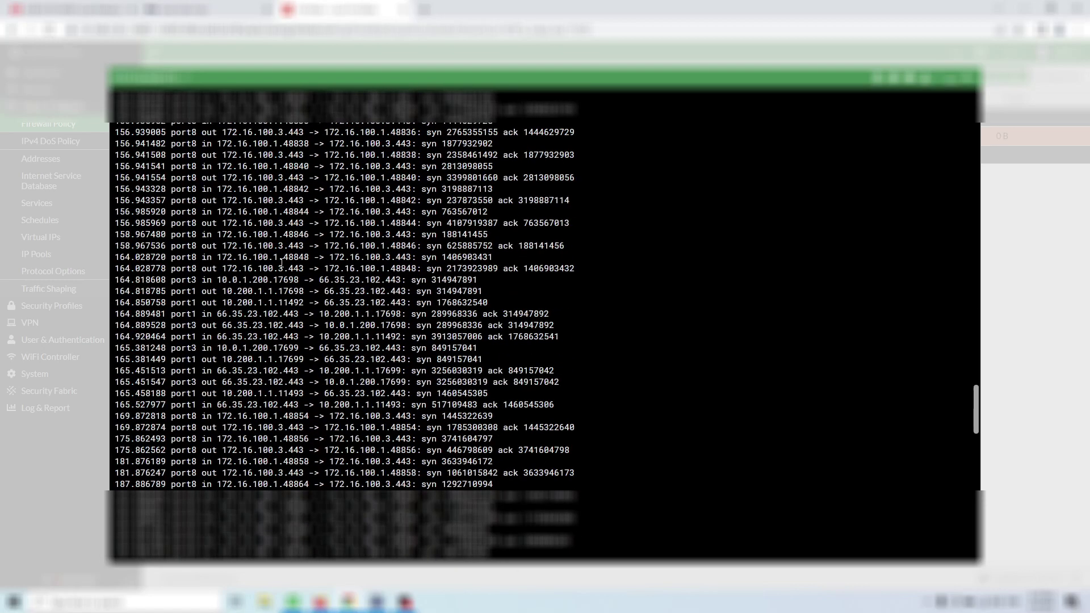
pyautogui.scroll(-12, 282, 263)
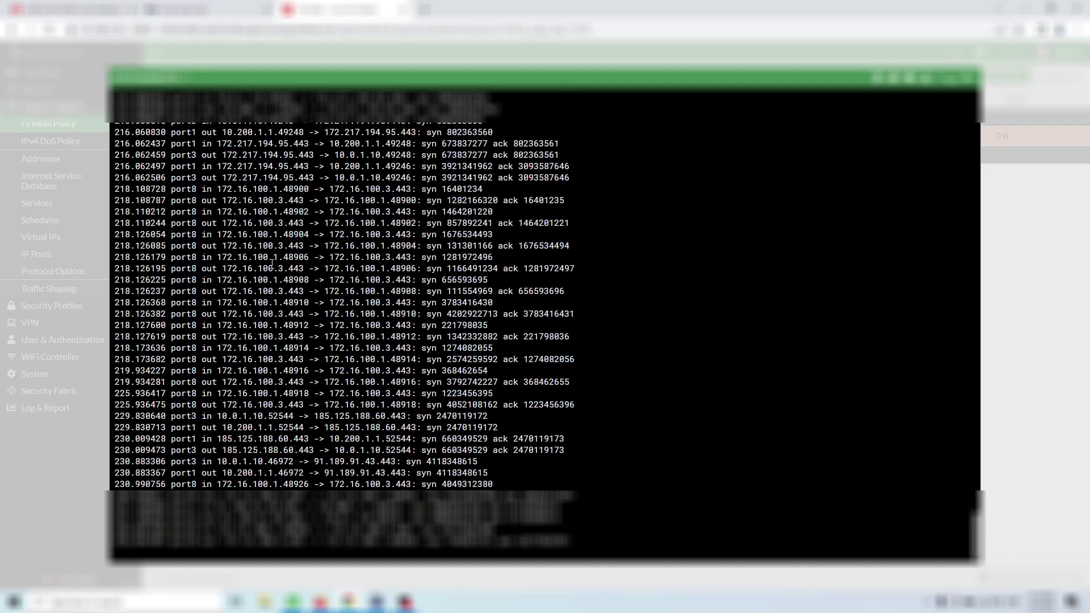
pyautogui.click(182, 9)
pyautogui.click(74, 9)
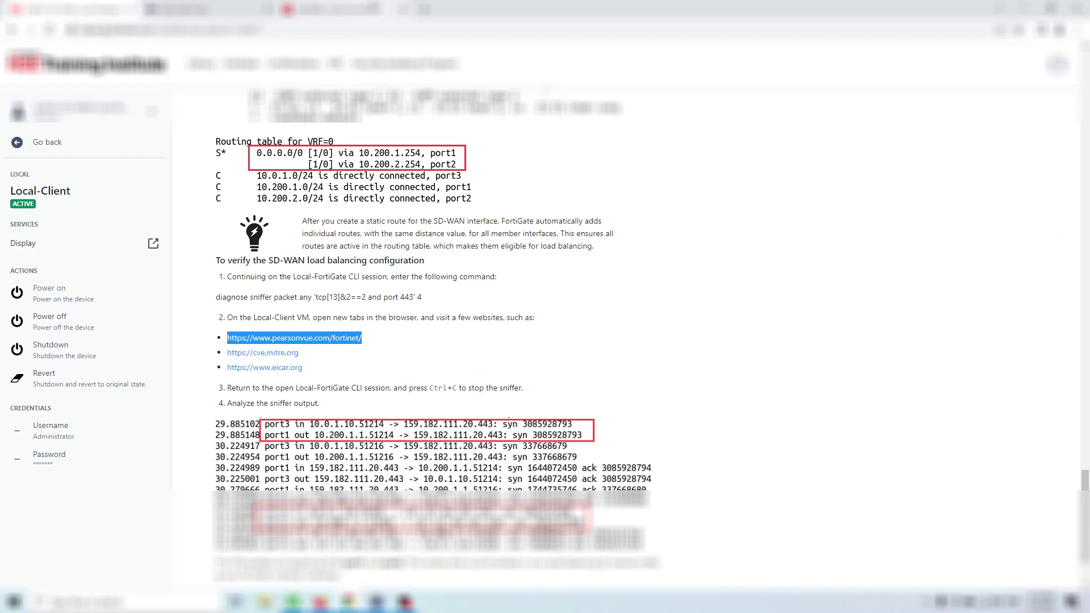
pyautogui.click(377, 8)
pyautogui.scroll(10, 321, 408)
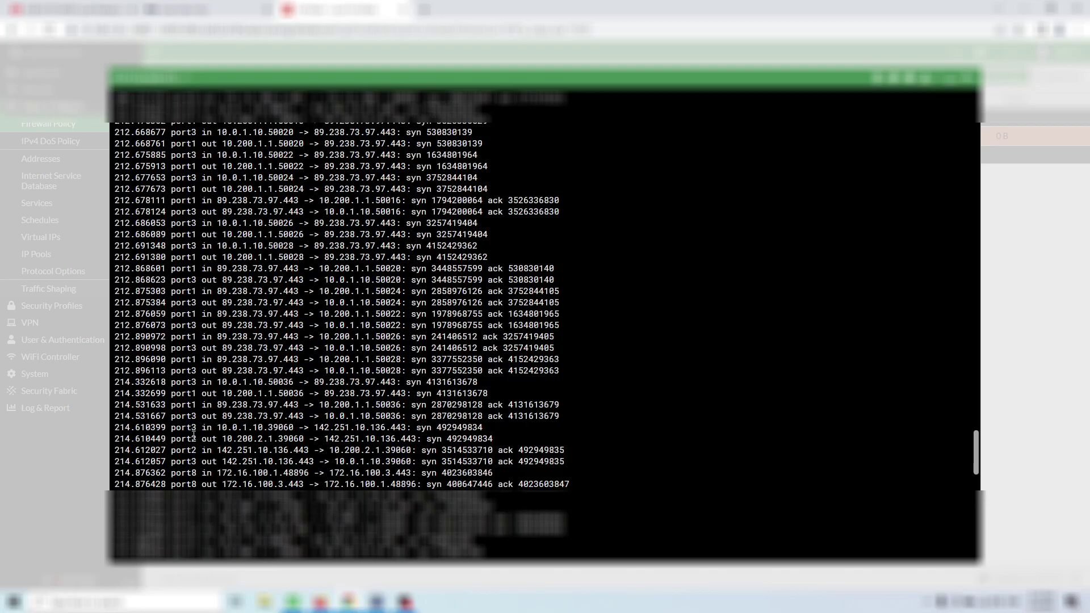
pyautogui.moveTo(214, 427); pyautogui.dragTo(310, 427)
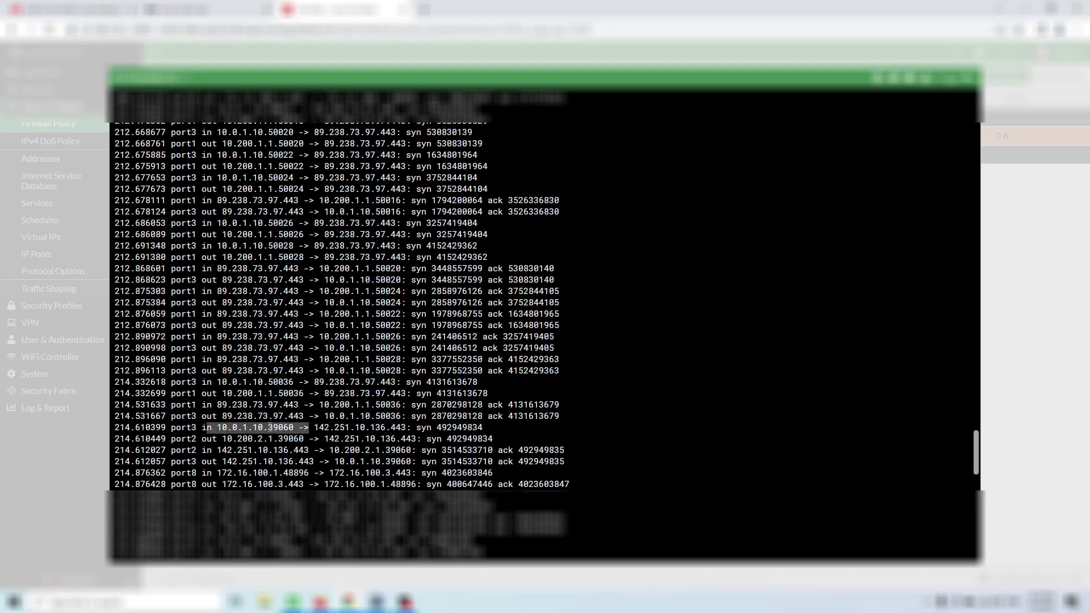
pyautogui.moveTo(228, 440); pyautogui.dragTo(291, 441)
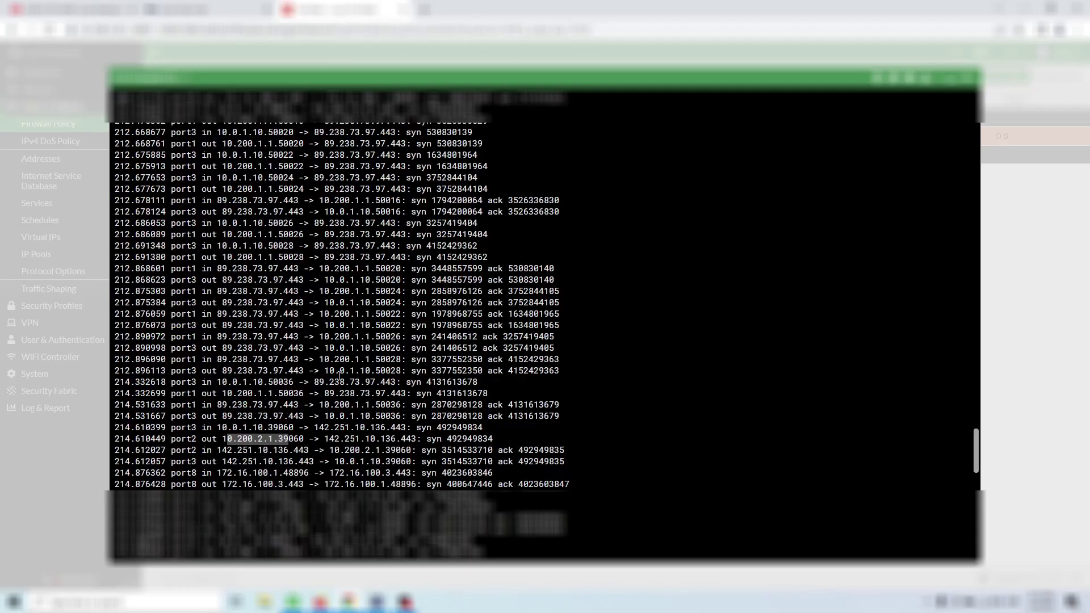
pyautogui.moveTo(214, 427); pyautogui.dragTo(246, 439)
pyautogui.moveTo(135, 433); pyautogui.dragTo(299, 439)
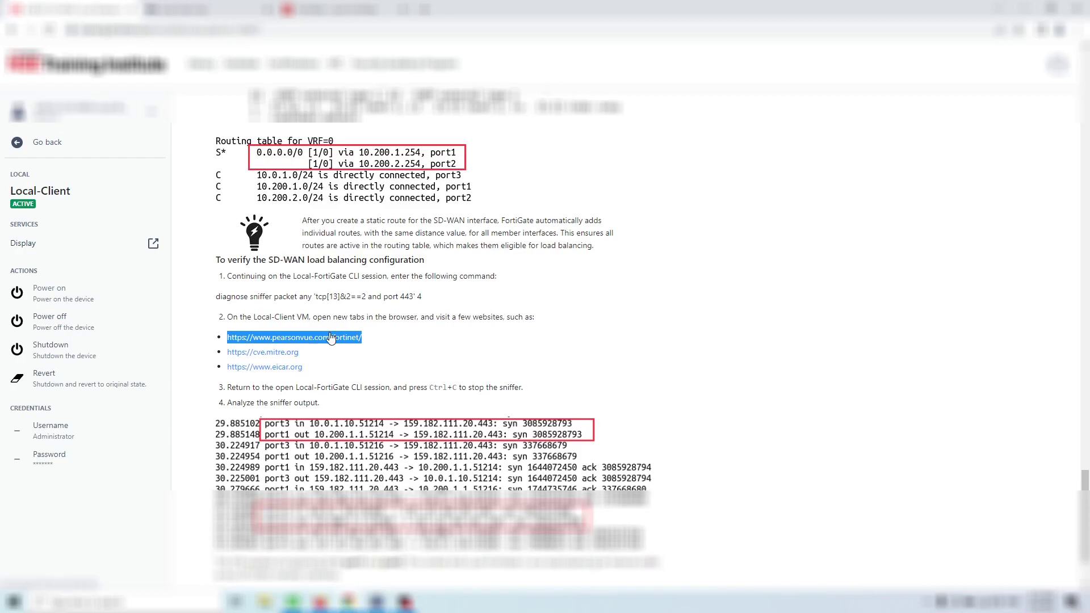
# - Read the lab guide's sniffer analysis, advance to Exercise 2: Configuring SD-WAN Rules, and review its introduction
pyautogui.scroll(-2, 437, 307)
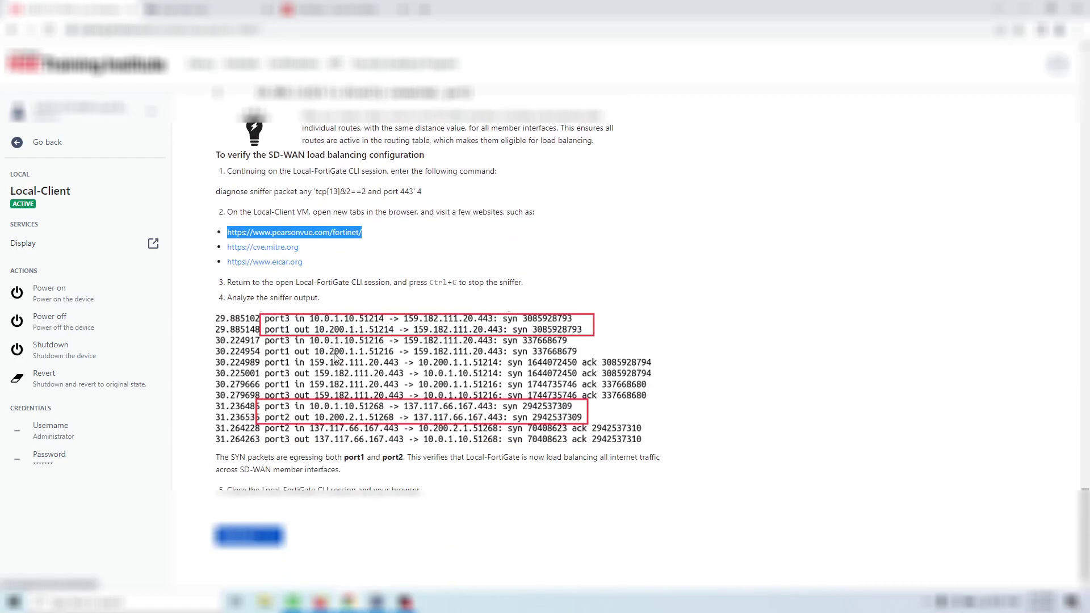
pyautogui.moveTo(358, 474); pyautogui.dragTo(204, 452)
pyautogui.click(267, 536)
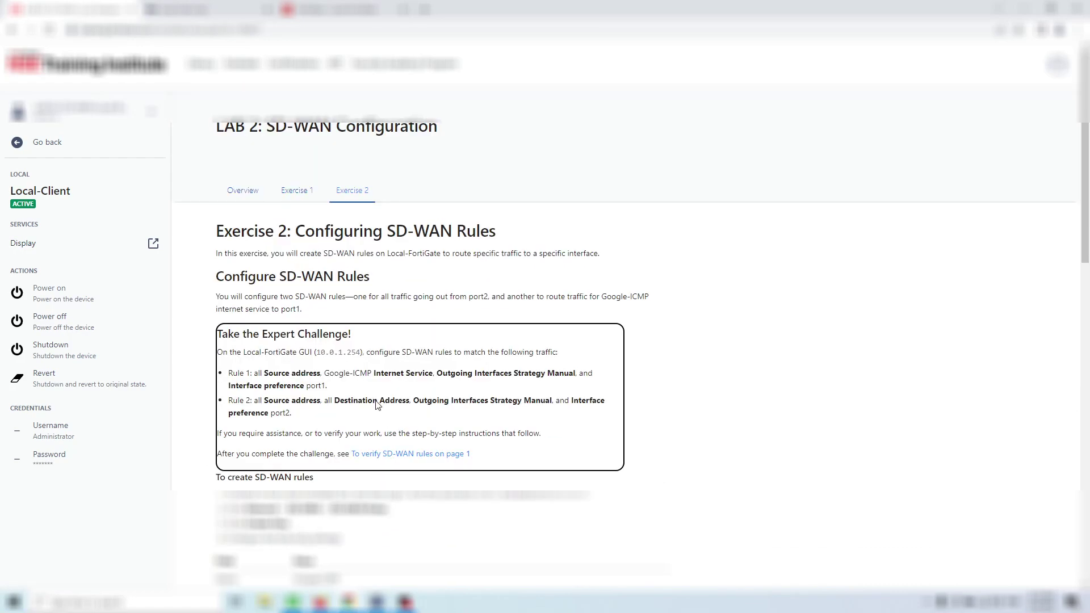
pyautogui.scroll(-2, 318, 328)
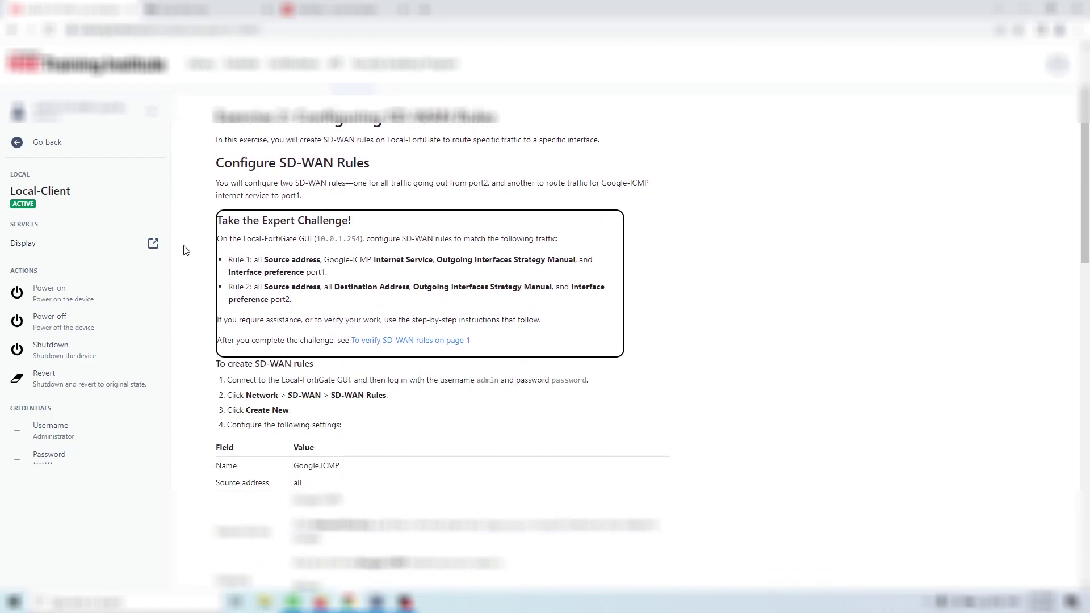
pyautogui.moveTo(230, 140); pyautogui.dragTo(651, 140)
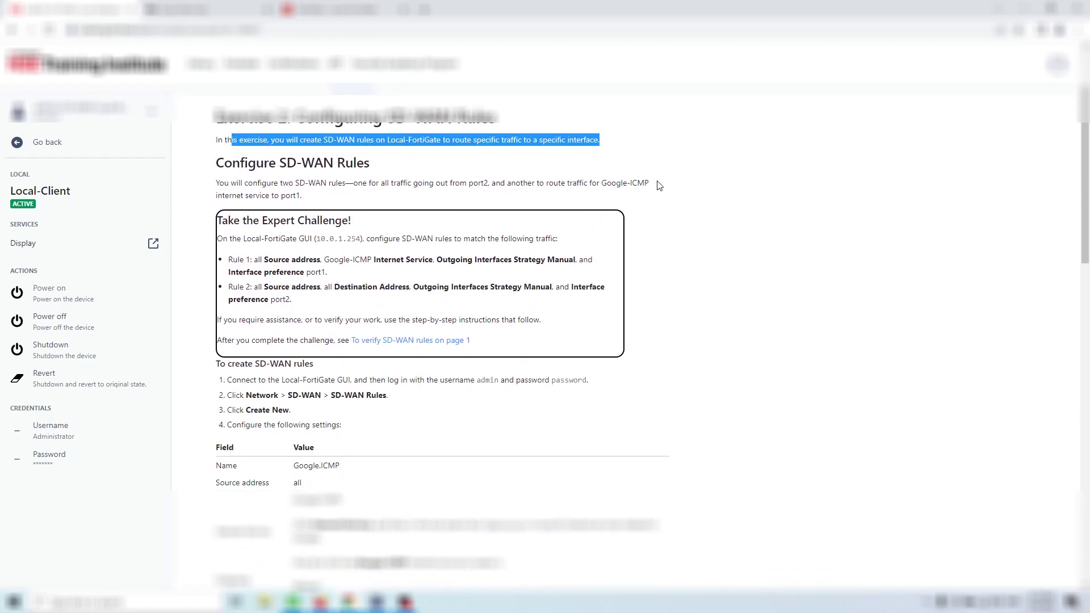
pyautogui.click(633, 197)
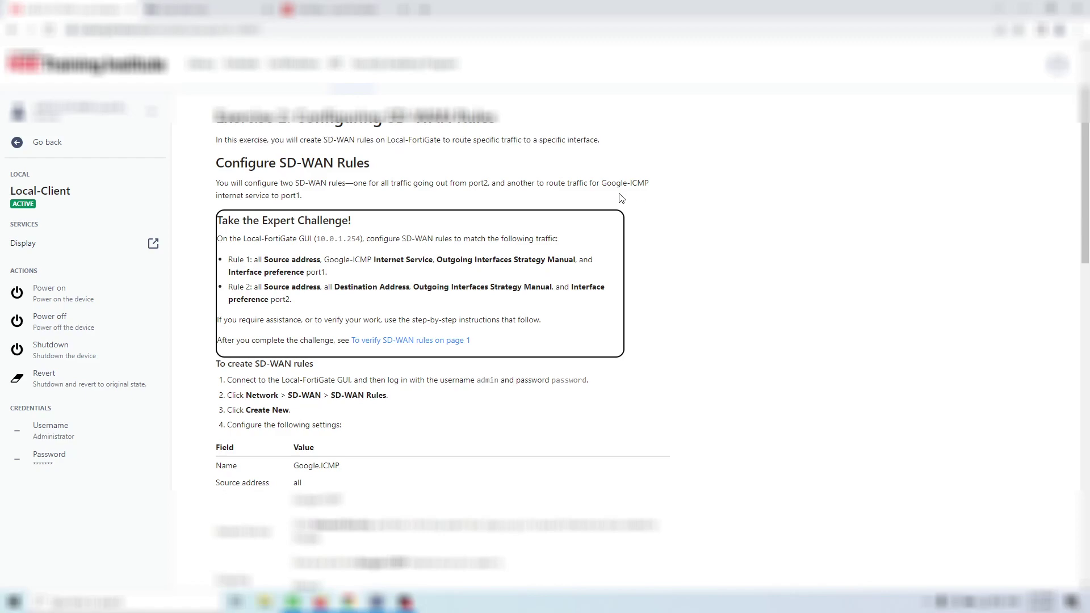
# - Close the Local-FortiGate's CLI console and consult the Exercise 2 rule requirements in the lab guide
pyautogui.click(316, 10)
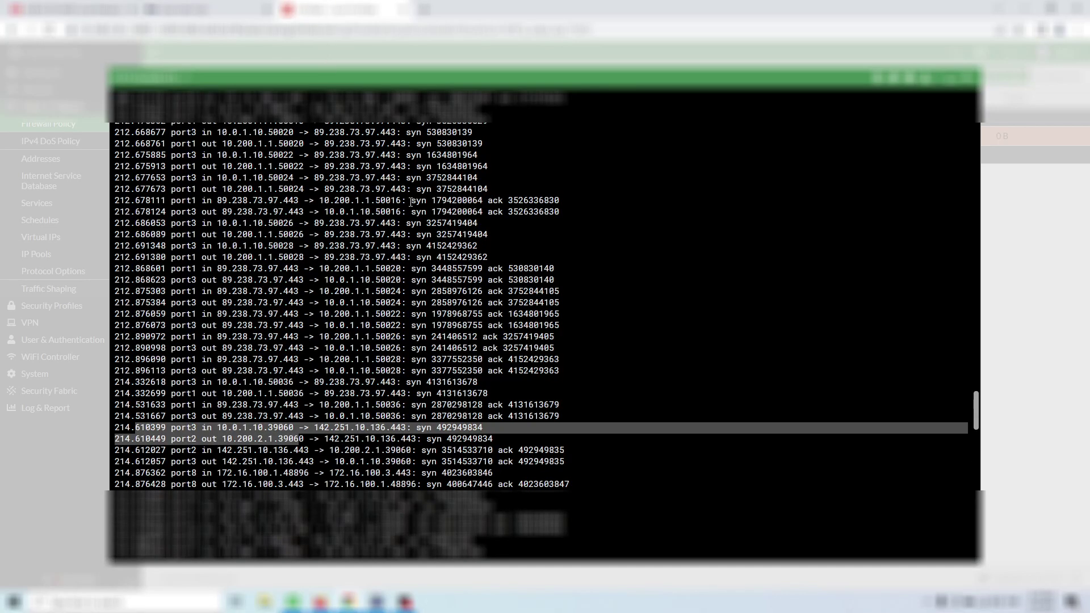
pyautogui.click(968, 78)
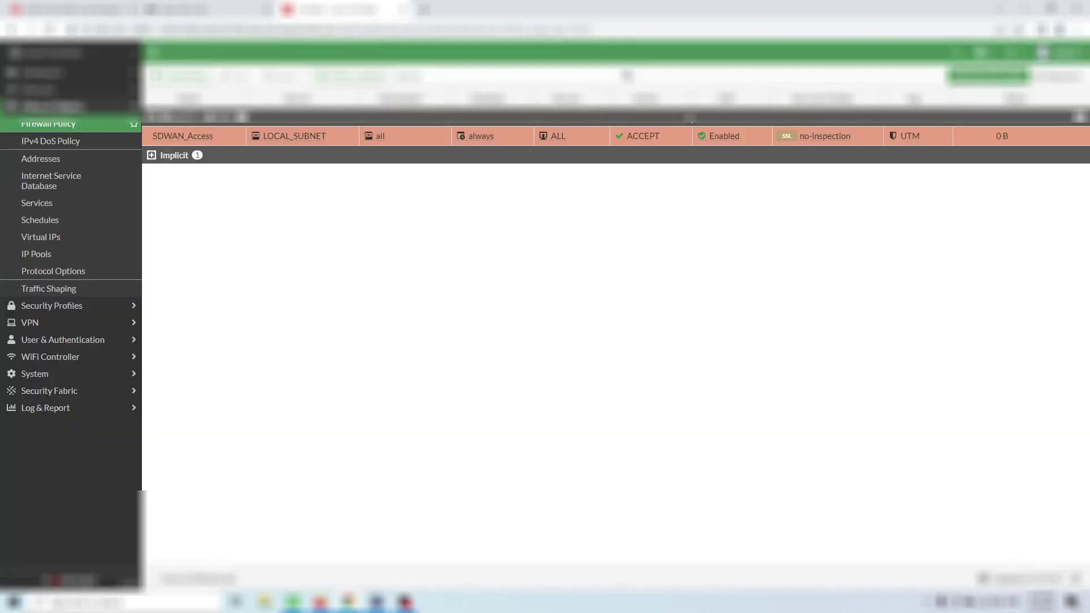
pyautogui.click(59, 7)
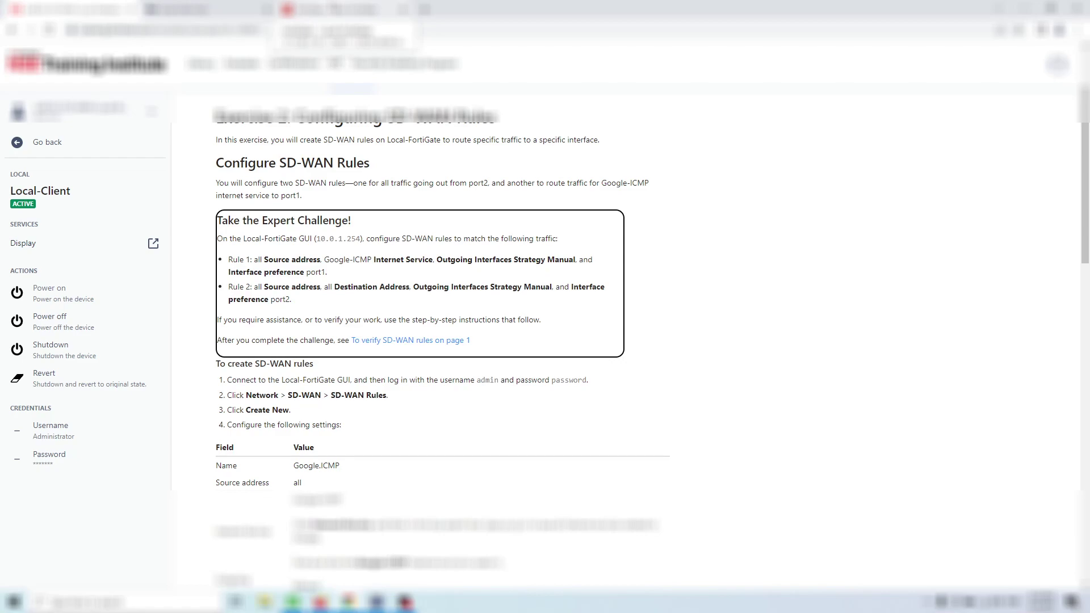
# - Start a new SD-WAN rule on the Local-FortiGate and check the required settings in the lab guide
pyautogui.click(341, 9)
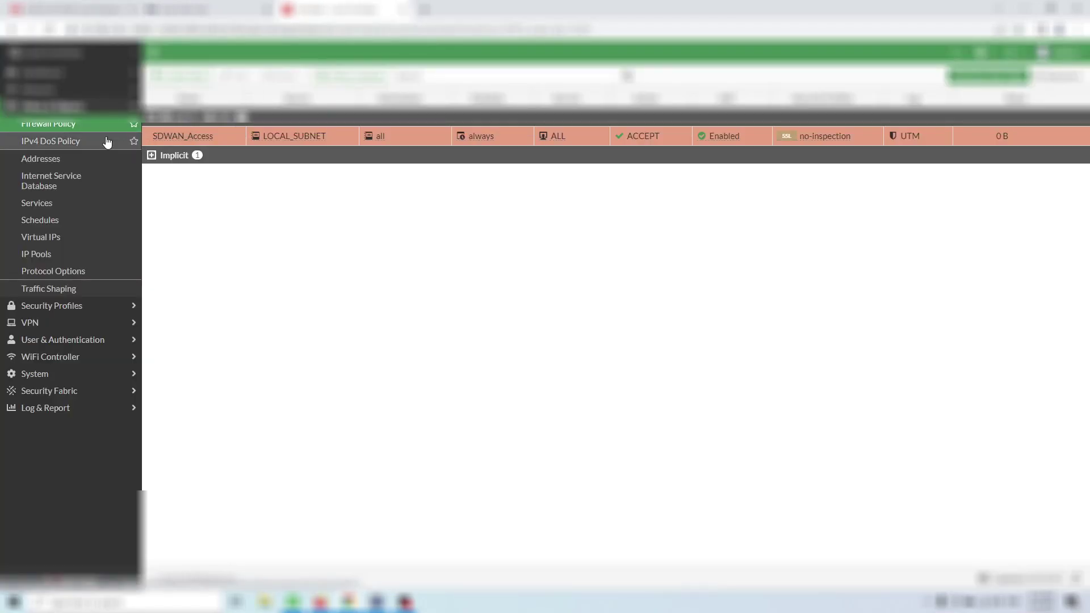
pyautogui.click(38, 89)
pyautogui.click(111, 161)
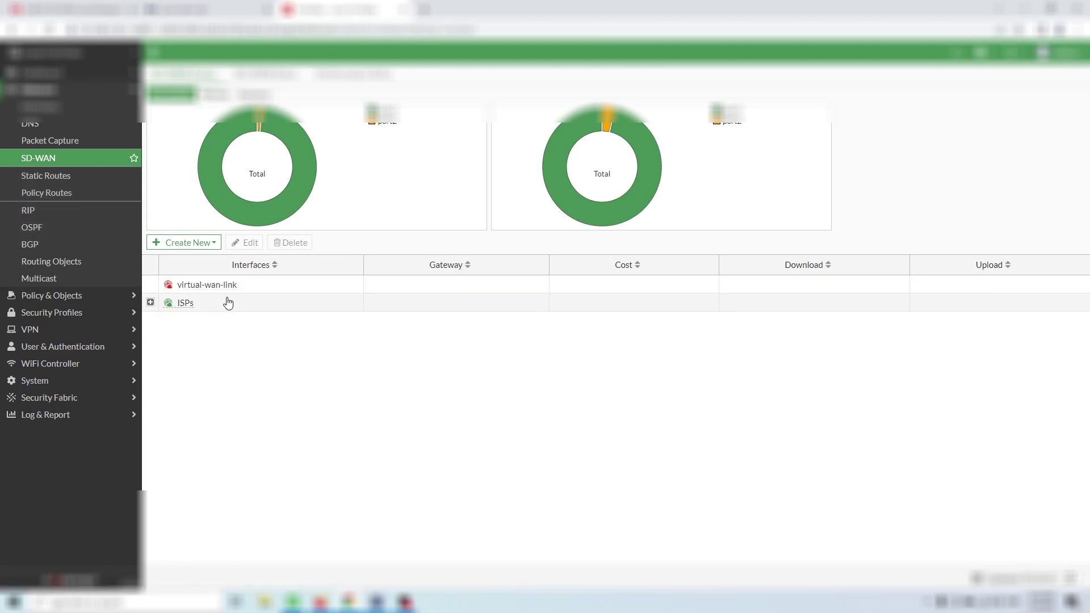
pyautogui.click(272, 75)
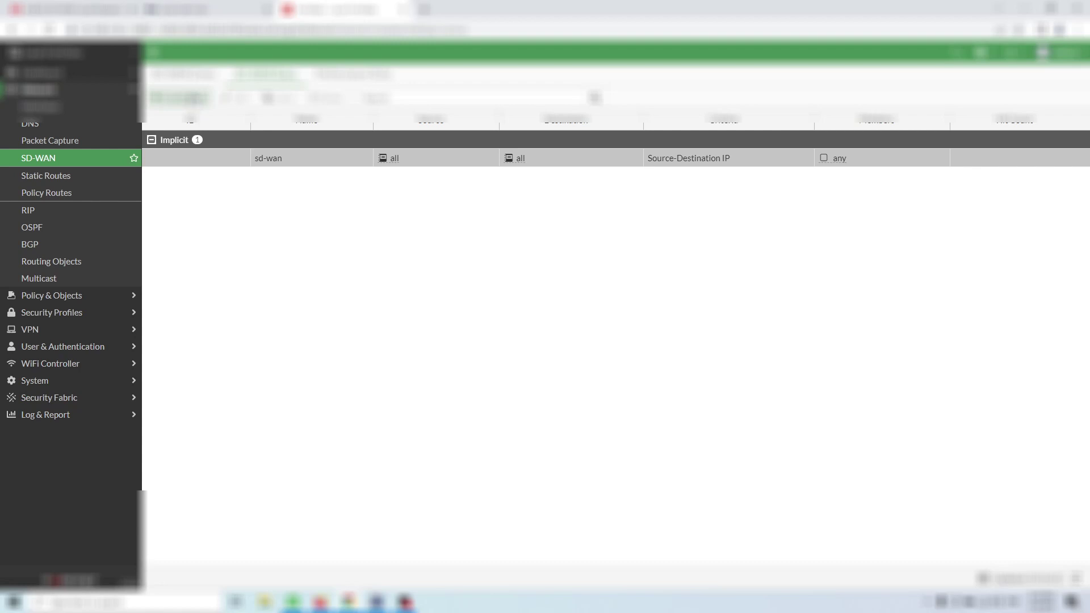
pyautogui.click(181, 97)
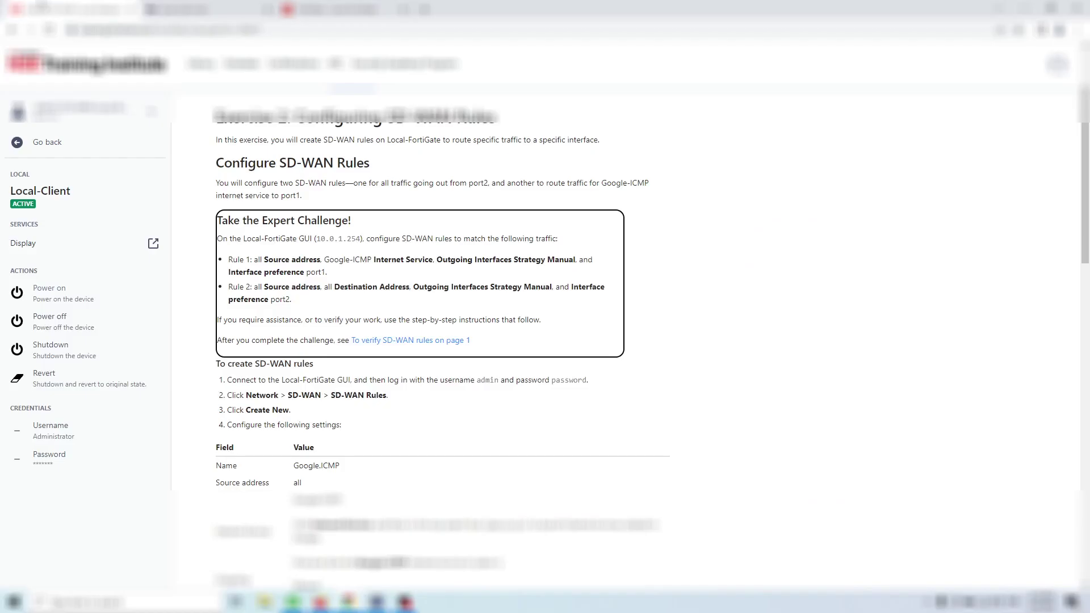
pyautogui.click(329, 7)
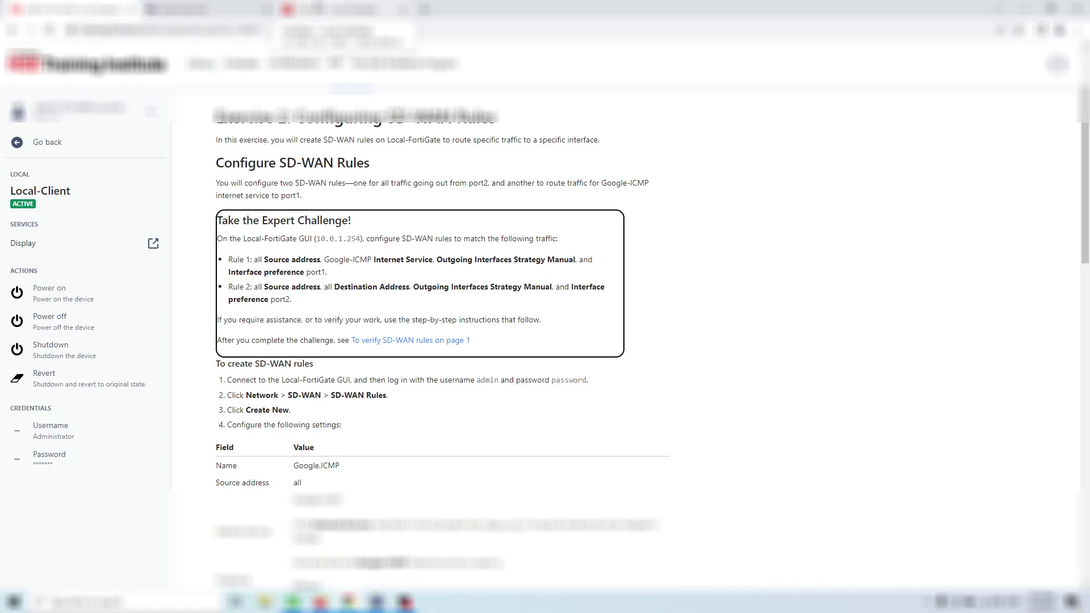
# - Set the new SD-WAN rule's source address to all
pyautogui.click(317, 7)
pyautogui.click(298, 148)
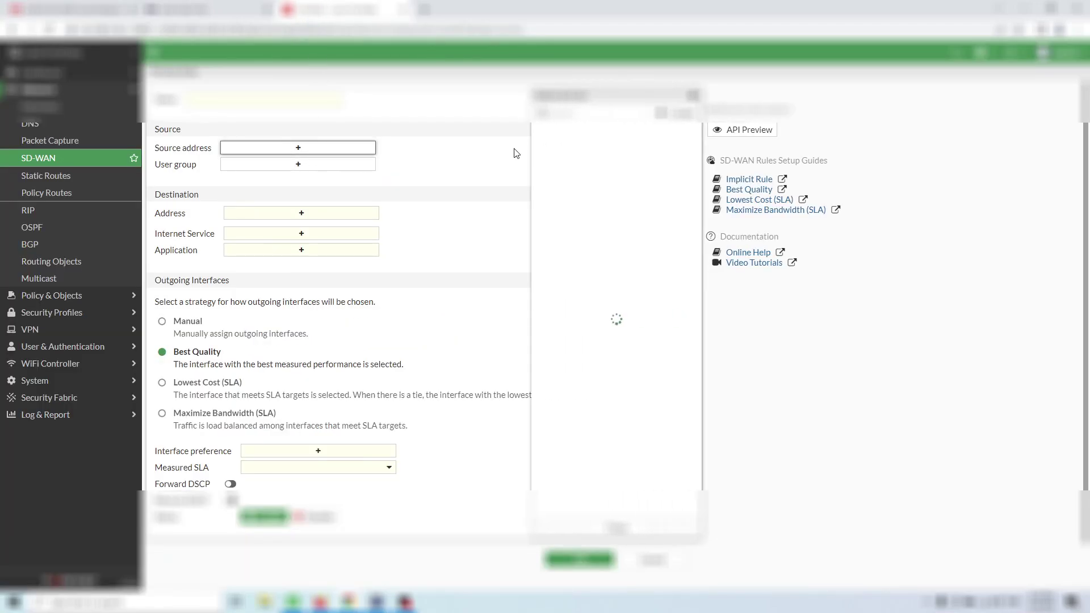
pyautogui.click(562, 146)
# - Set the rule's destination Internet Service to Google-ICMP and compare the entry with the lab guide
pyautogui.click(301, 225)
pyautogui.click(298, 260)
pyautogui.click(301, 246)
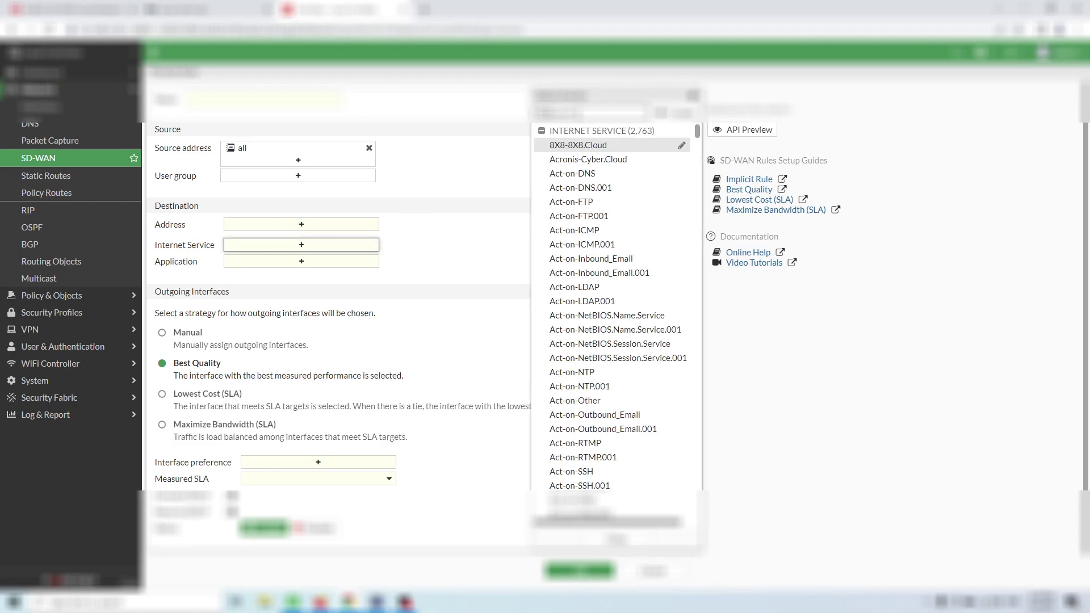
pyautogui.write('google-i')
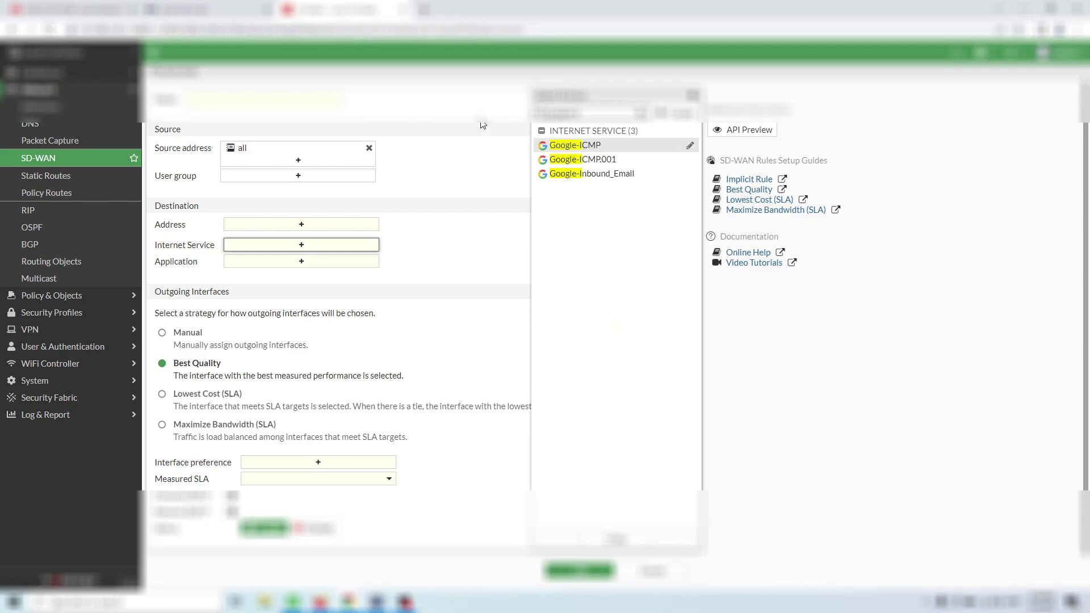
pyautogui.click(580, 147)
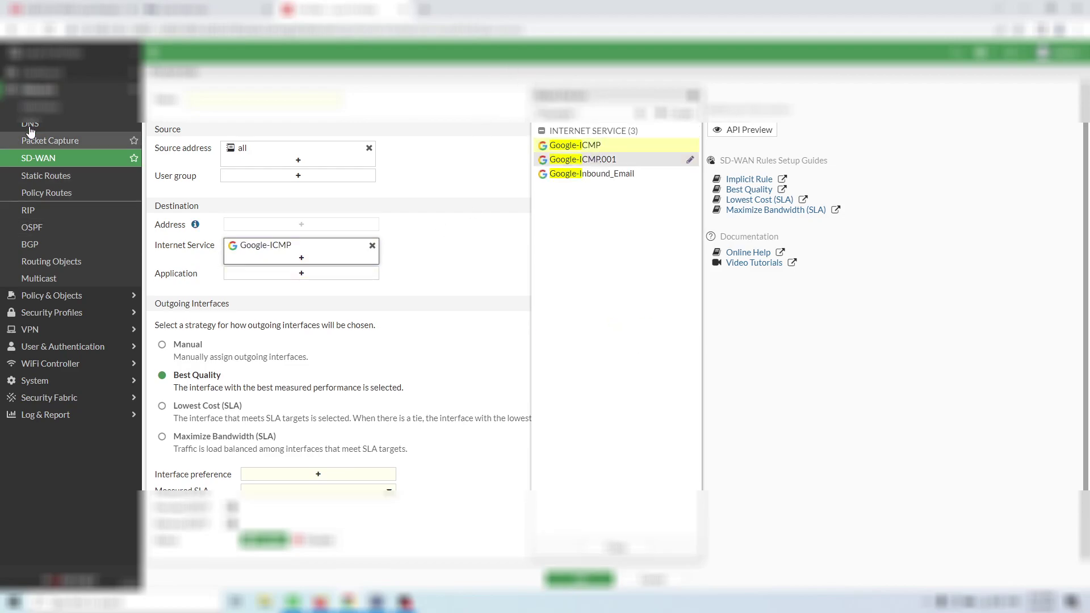
pyautogui.click(31, 8)
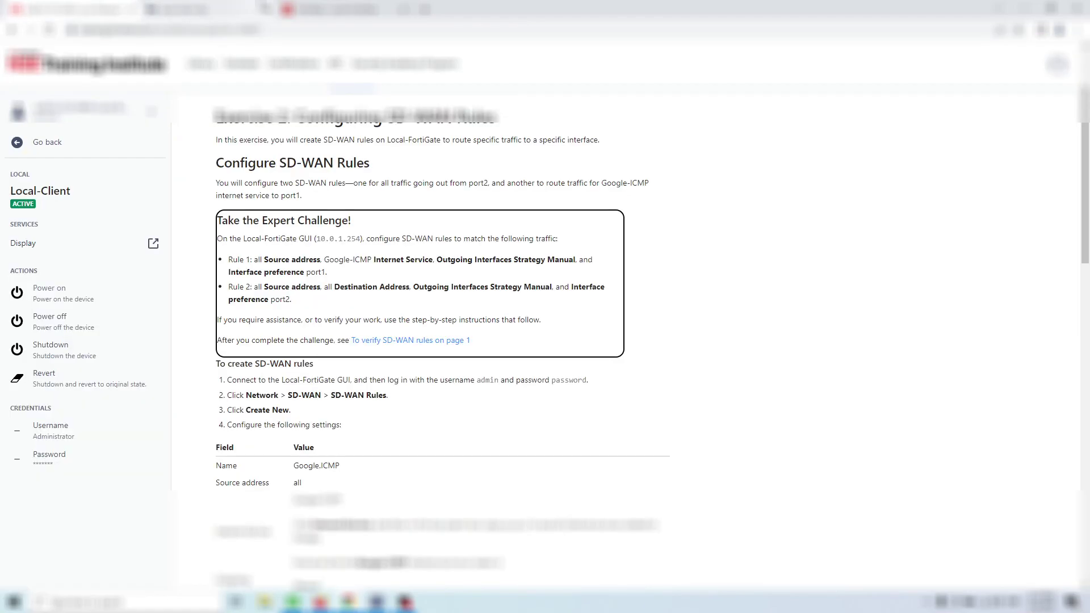
pyautogui.click(315, 10)
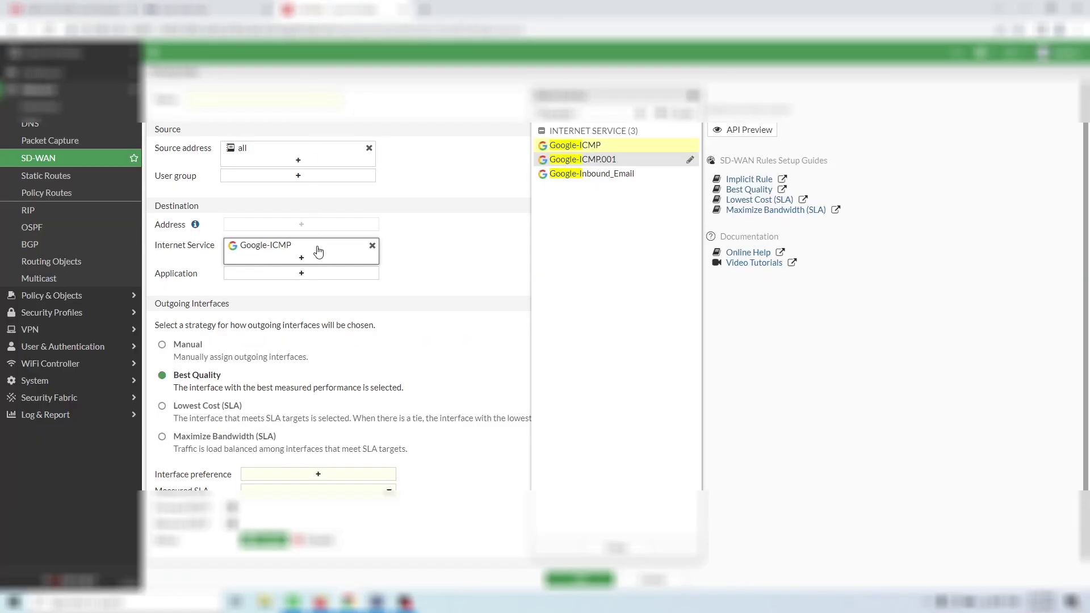
# - Set the rule's outgoing interface strategy to Manual and its interface preference to port1, checking the lab guide's Rule 1 requirements
pyautogui.click(404, 299)
pyautogui.click(169, 345)
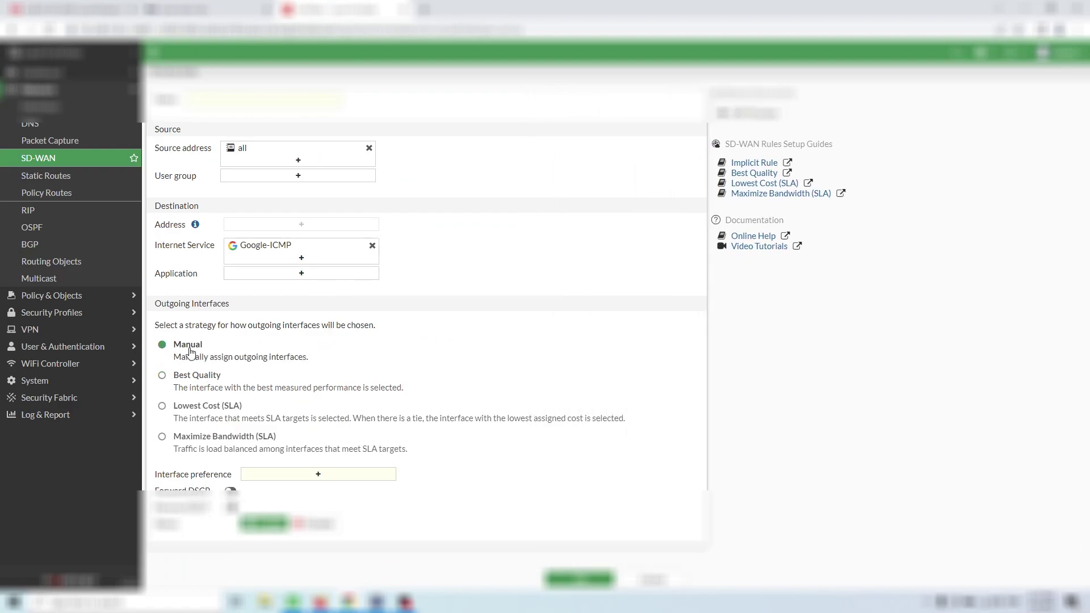
pyautogui.click(74, 10)
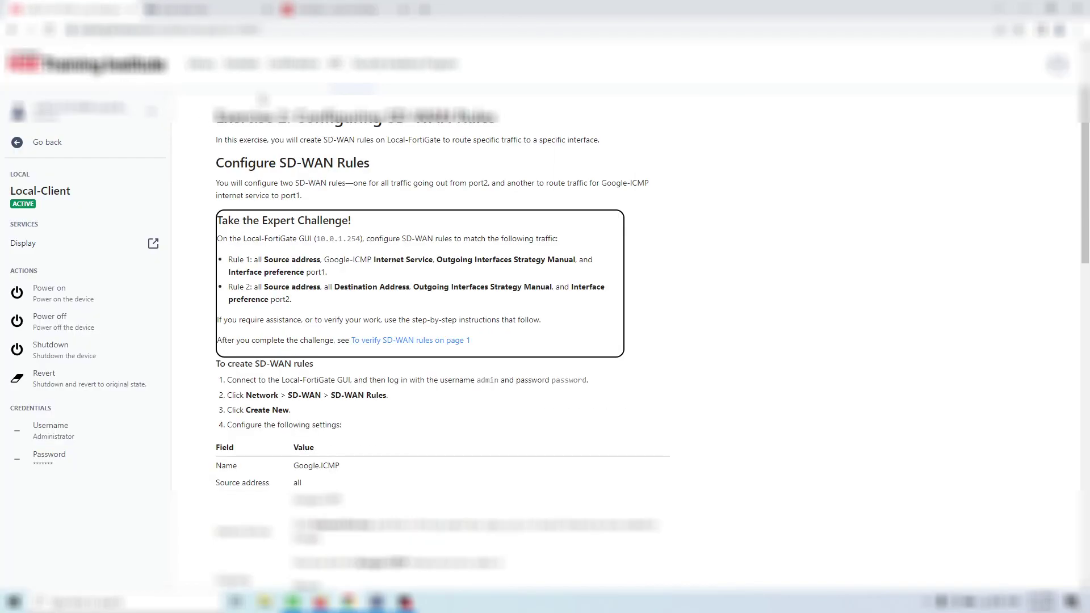
pyautogui.click(341, 9)
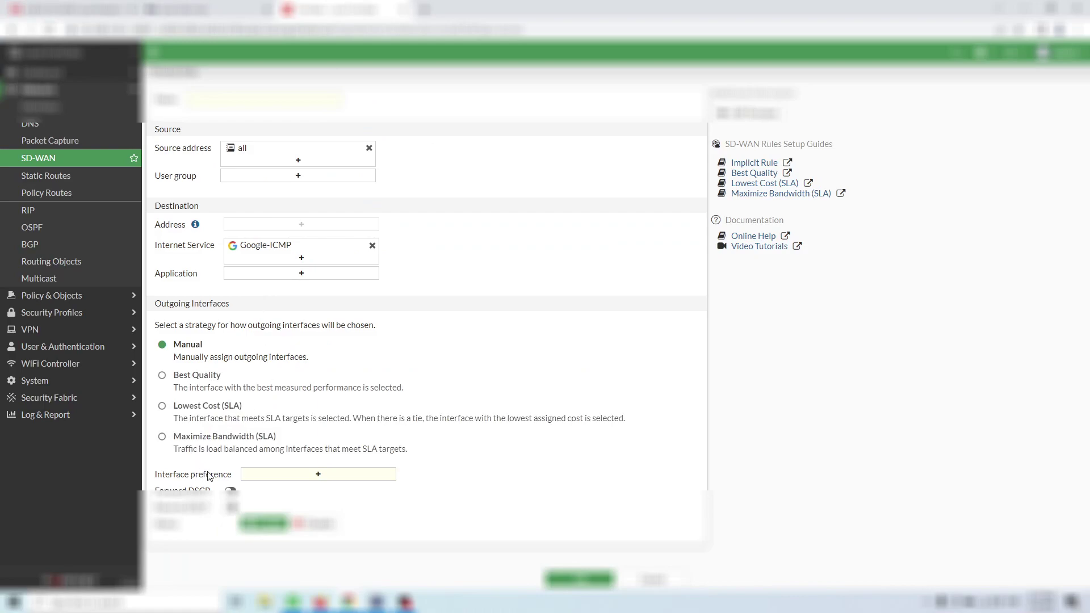
pyautogui.click(301, 482)
pyautogui.click(584, 130)
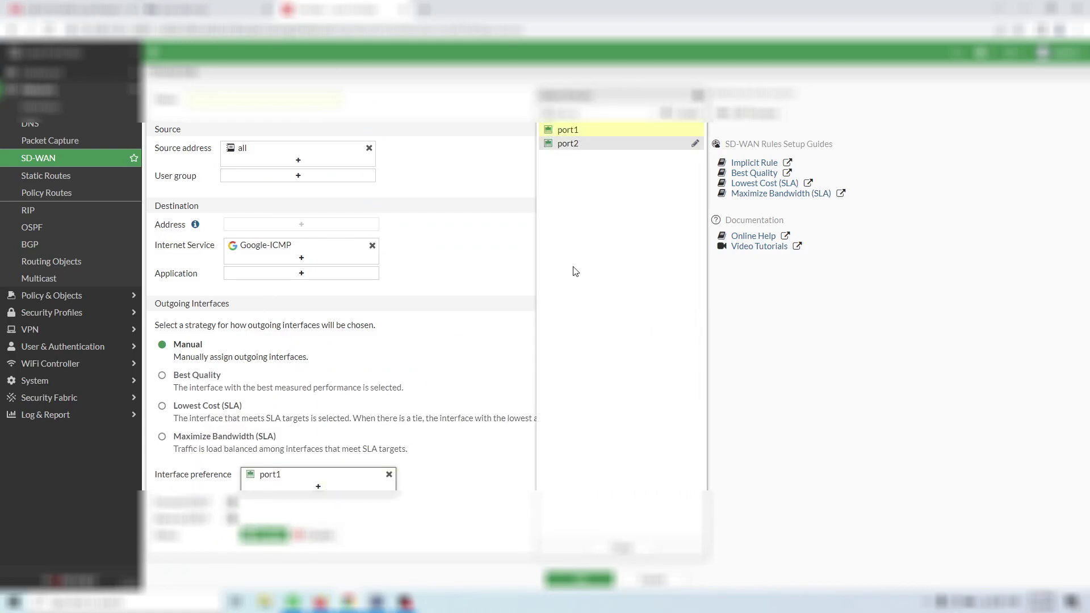
pyautogui.click(490, 516)
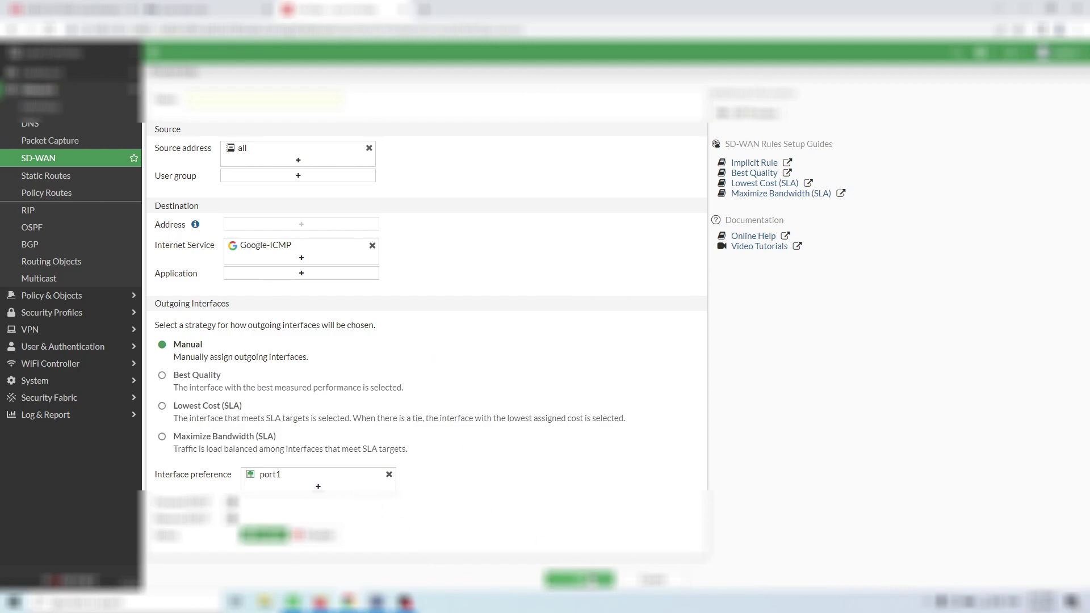
# - Copy the name Google.ICMP from the lab guide into the rule's name and save the rule
pyautogui.click(580, 579)
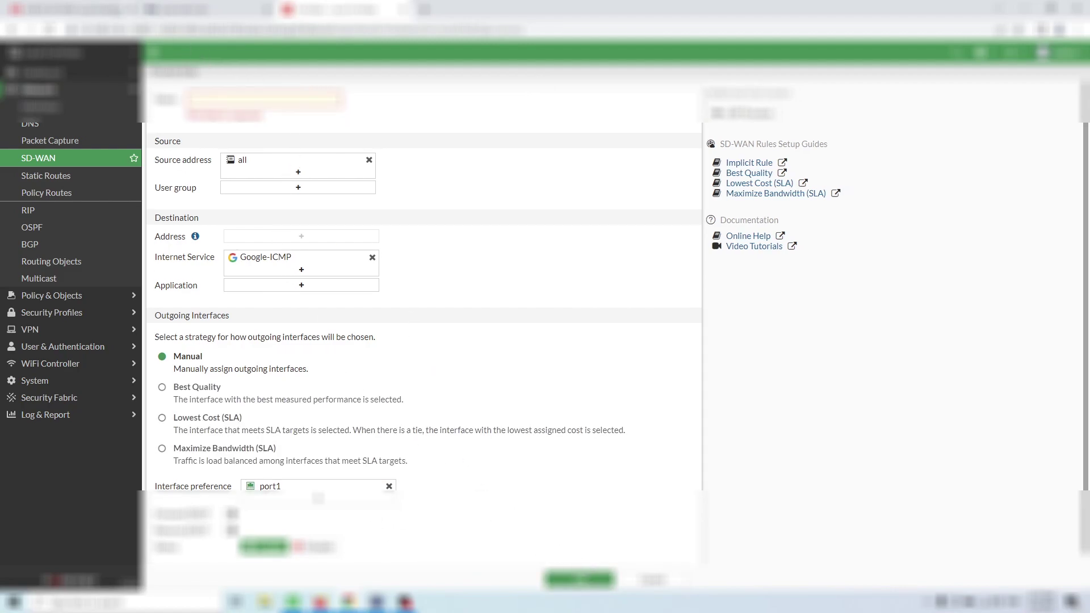
pyautogui.click(122, 14)
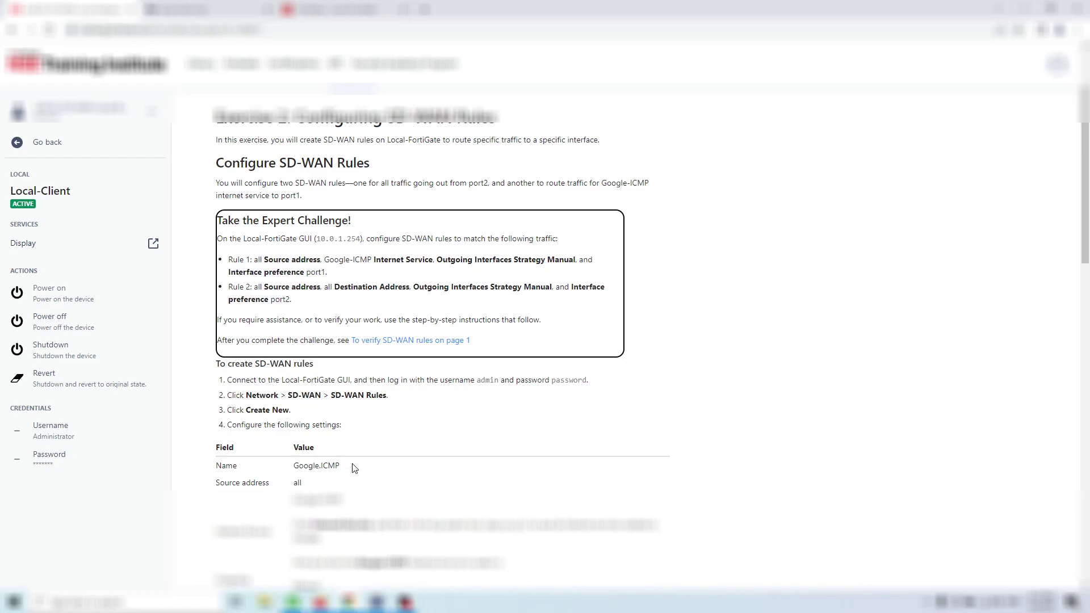
pyautogui.moveTo(355, 468); pyautogui.dragTo(277, 472)
pyautogui.click(330, 8)
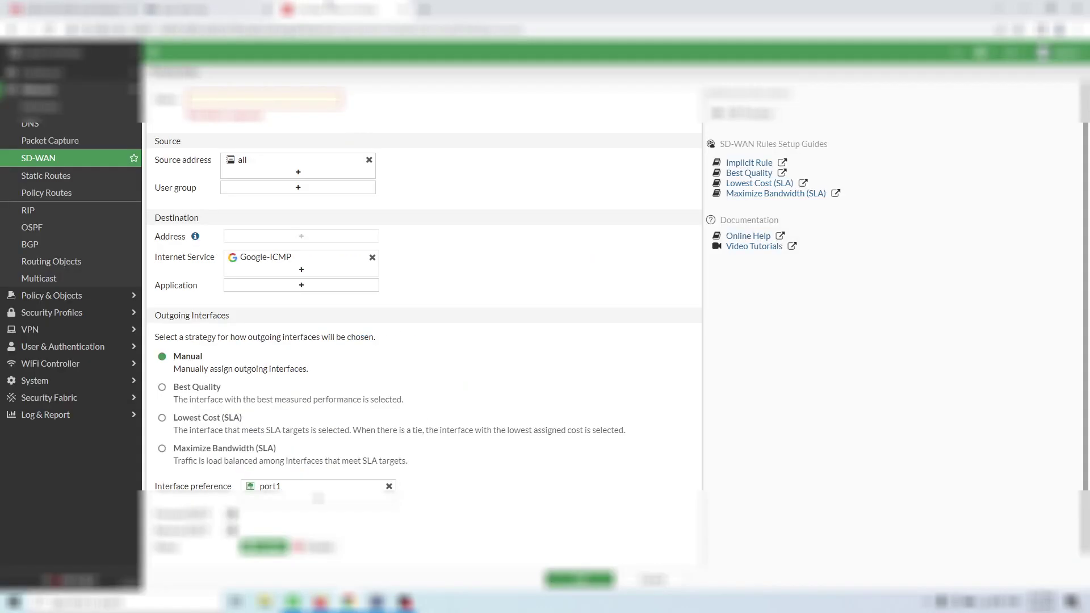
pyautogui.scroll(-1, 448, 301)
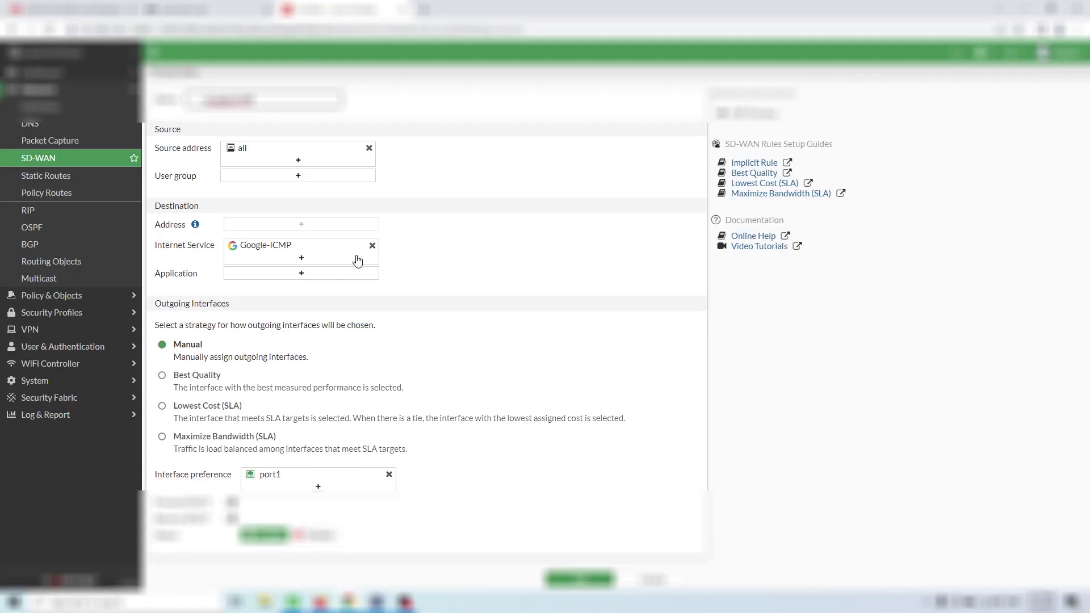
pyautogui.click(358, 261)
pyautogui.click(580, 571)
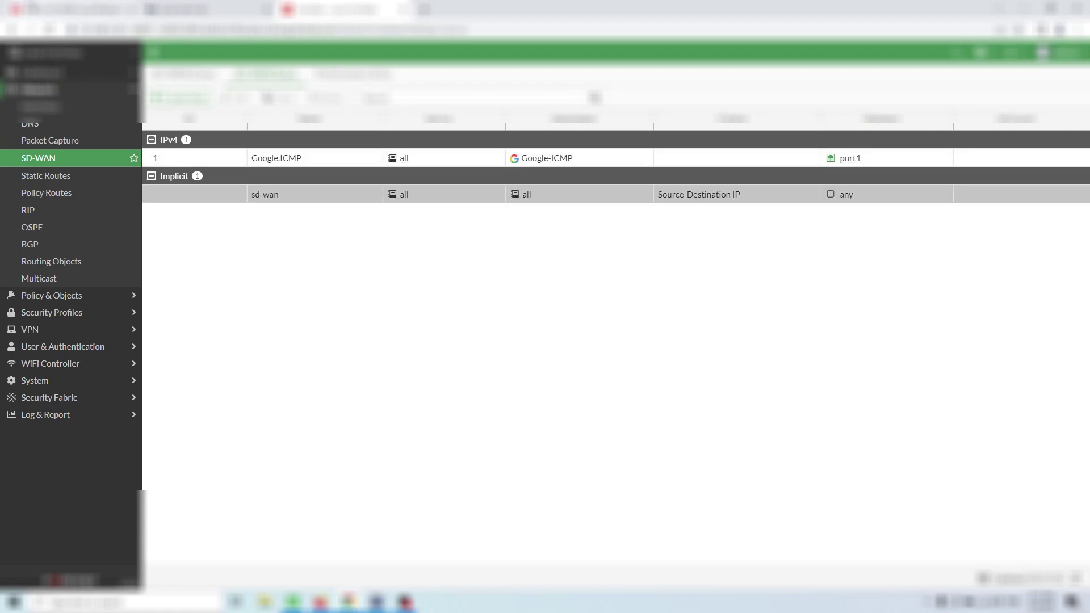
# - Start a second SD-WAN rule and name it All_Access_Rule, copying the name from the lab guide
pyautogui.click(32, 6)
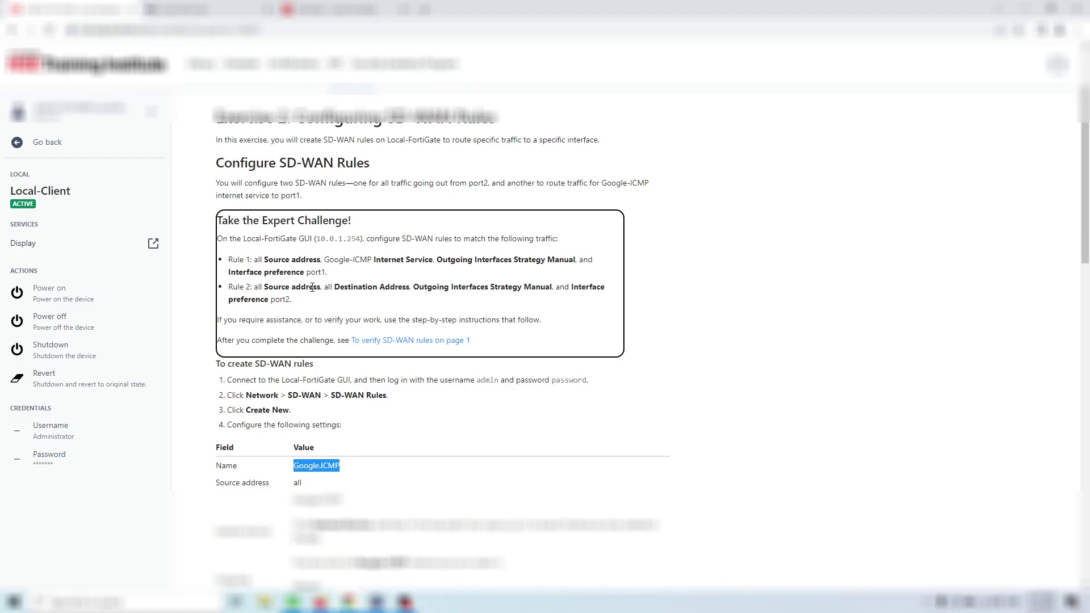
pyautogui.scroll(-4, 312, 288)
pyautogui.click(335, 9)
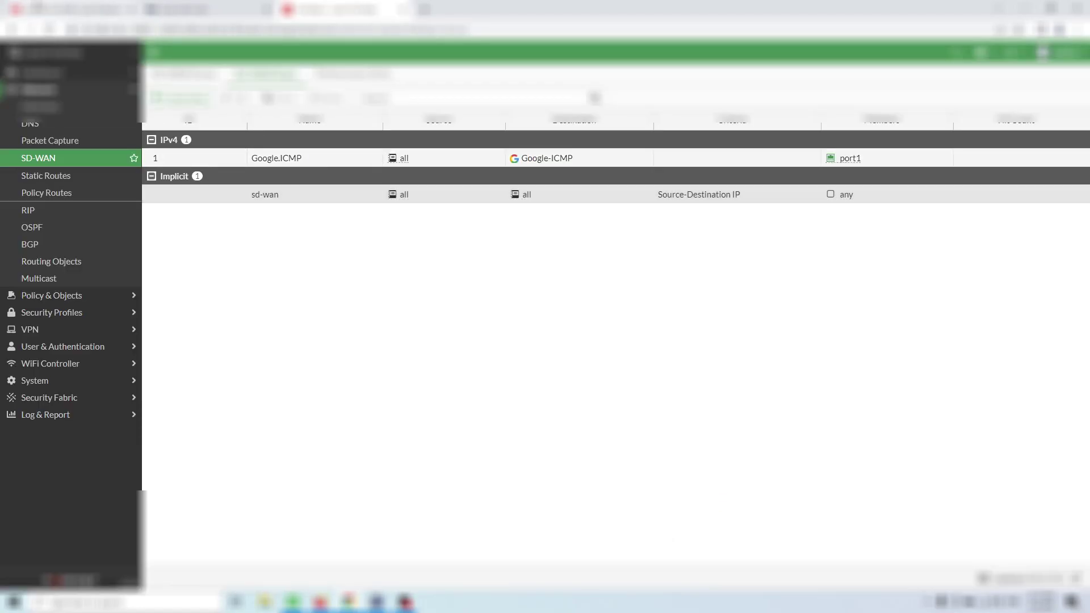
pyautogui.hotkey('ctrl', 'Tab')
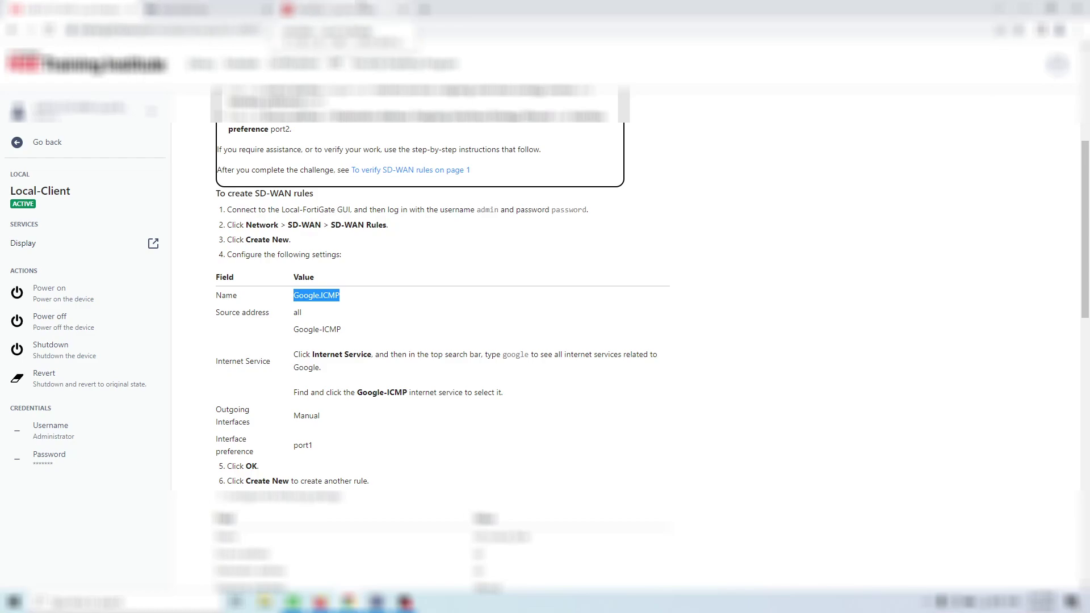
pyautogui.click(340, 9)
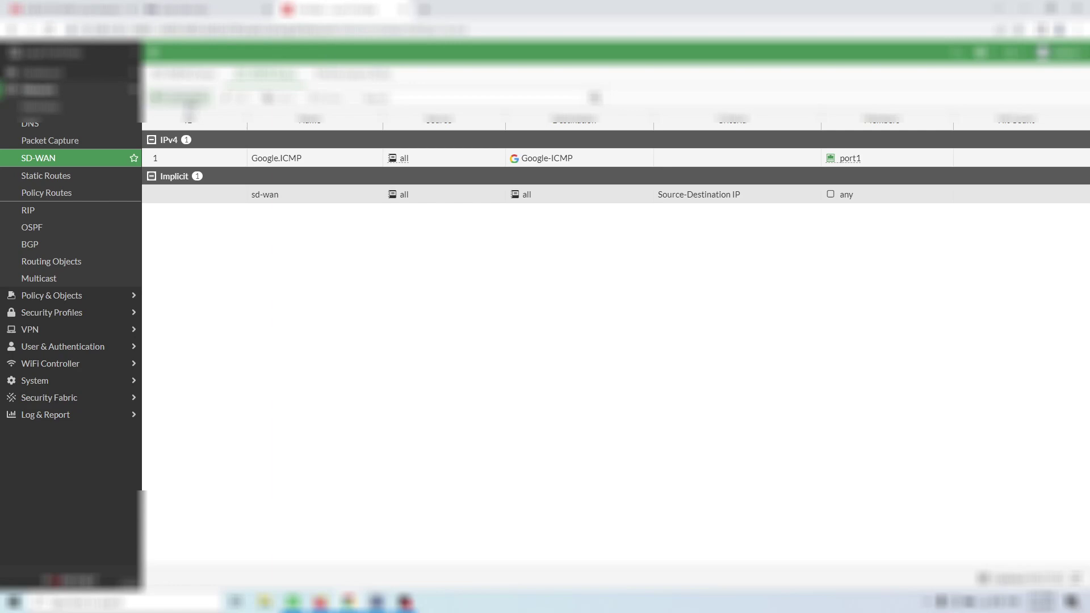
pyautogui.click(82, 6)
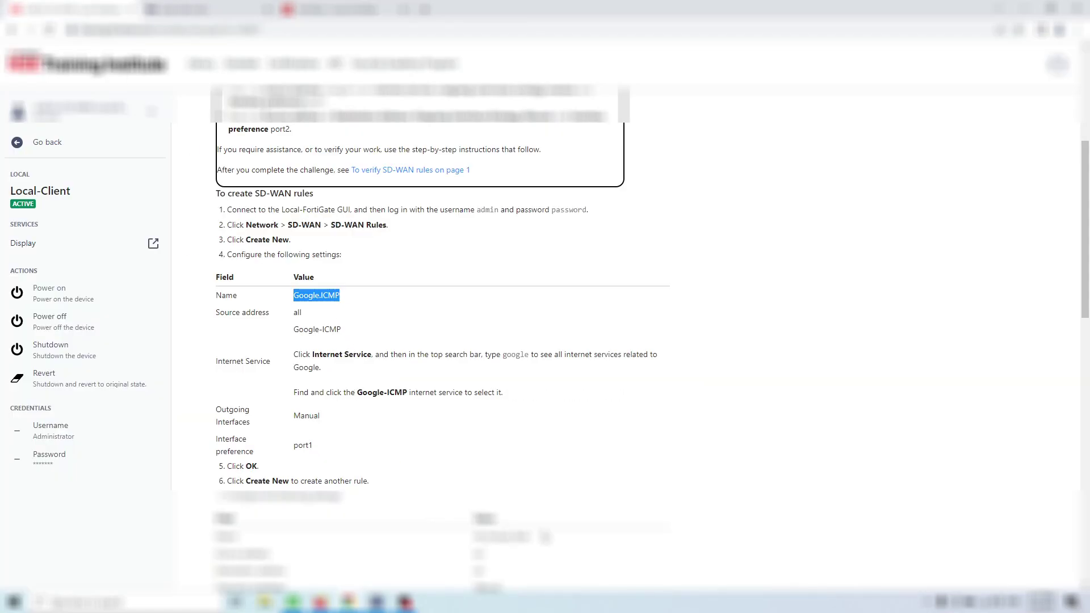
pyautogui.moveTo(532, 538); pyautogui.dragTo(472, 539)
pyautogui.click(340, 9)
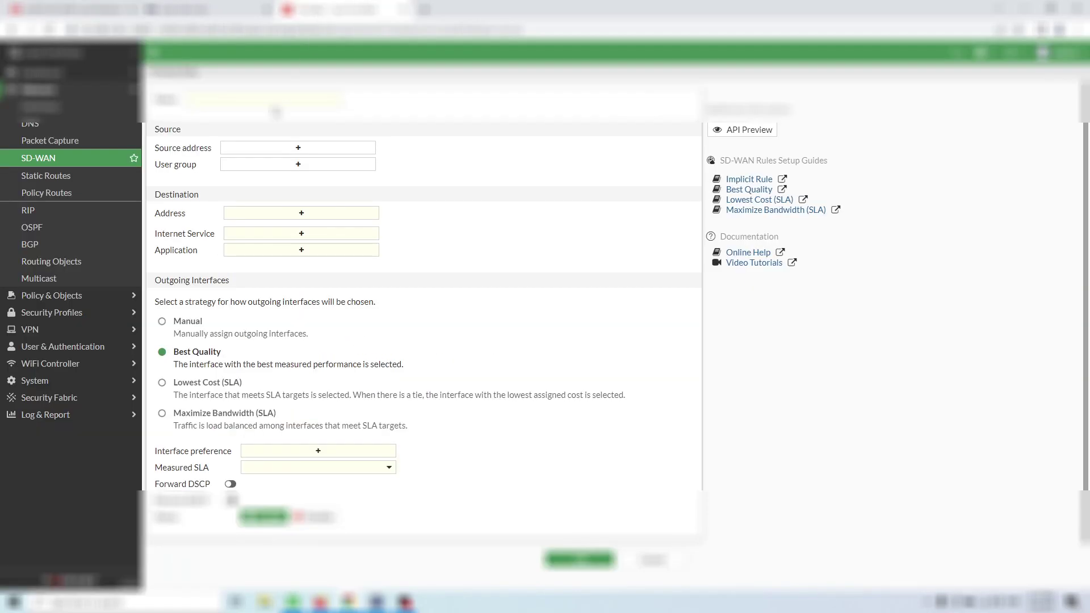
pyautogui.click(208, 96)
pyautogui.hotkey('ctrl', 'v')
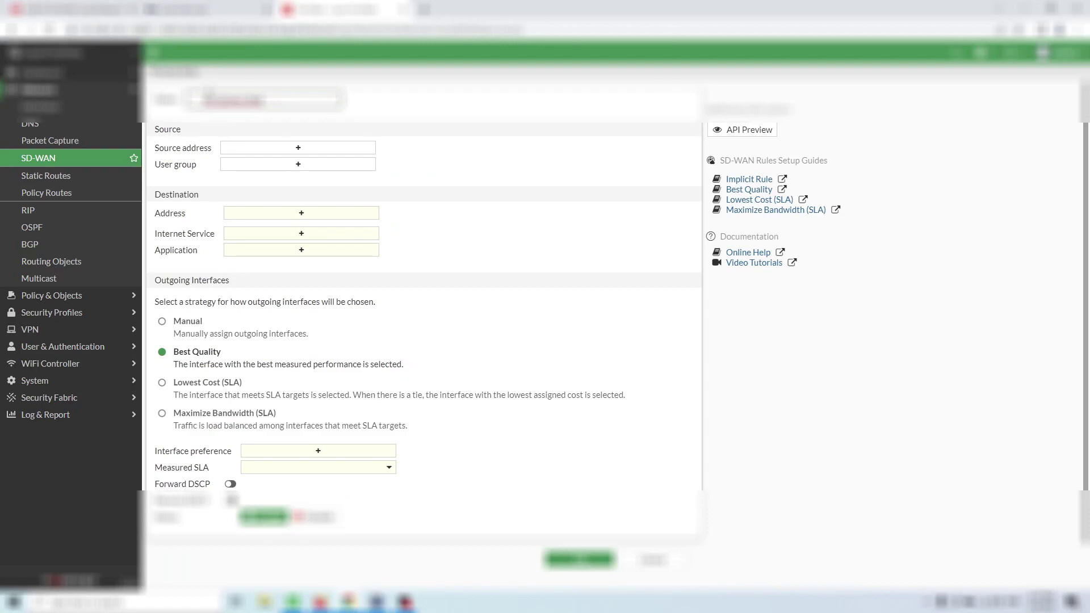
pyautogui.press('BackSpace')
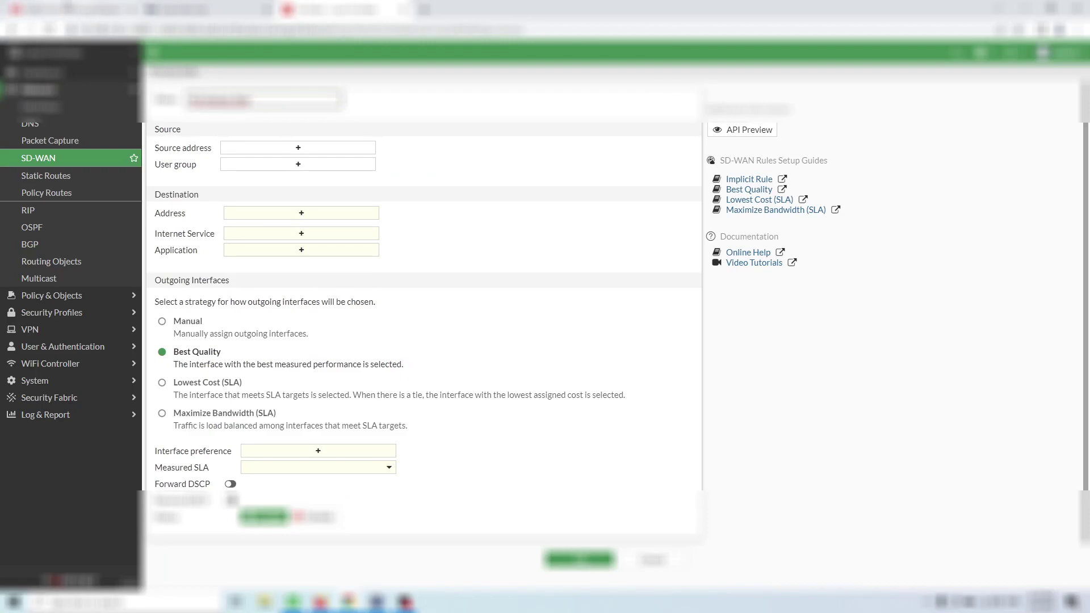
# - Review the Rule 2 requirements in the lab guide and set the rule's source and destination addresses to all
pyautogui.click(96, 9)
pyautogui.scroll(4, 442, 276)
pyautogui.moveTo(309, 342); pyautogui.dragTo(579, 344)
pyautogui.click(463, 365)
pyautogui.click(329, 9)
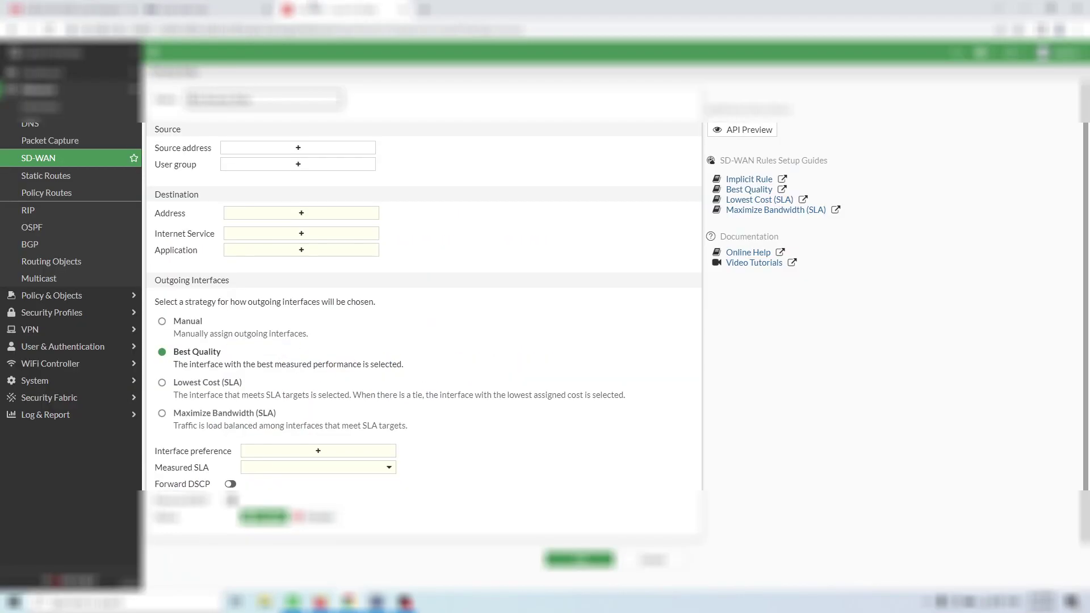
pyautogui.click(286, 149)
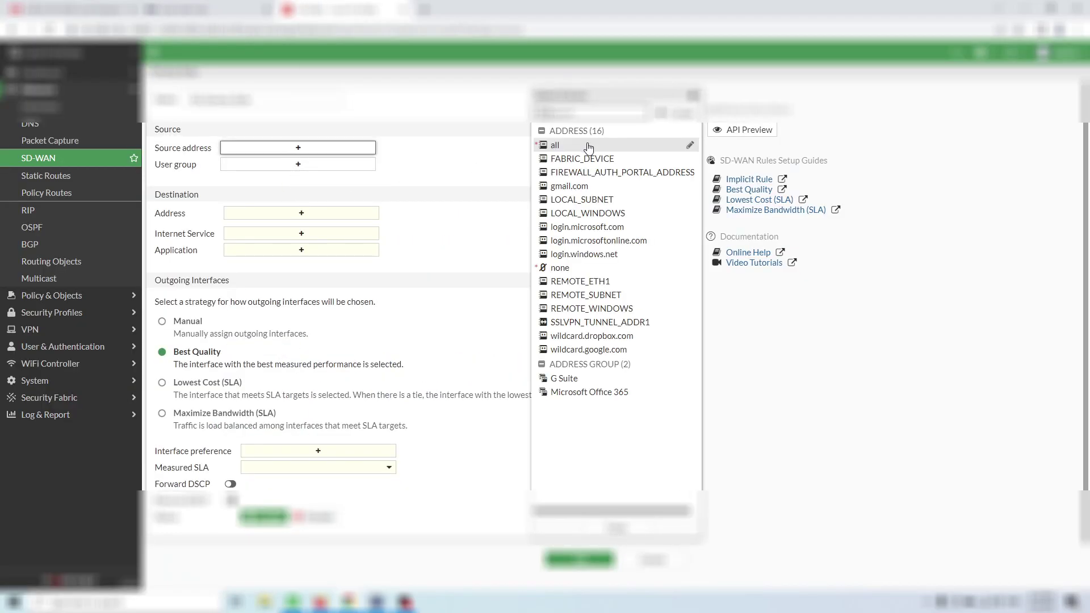
pyautogui.click(591, 144)
pyautogui.click(361, 225)
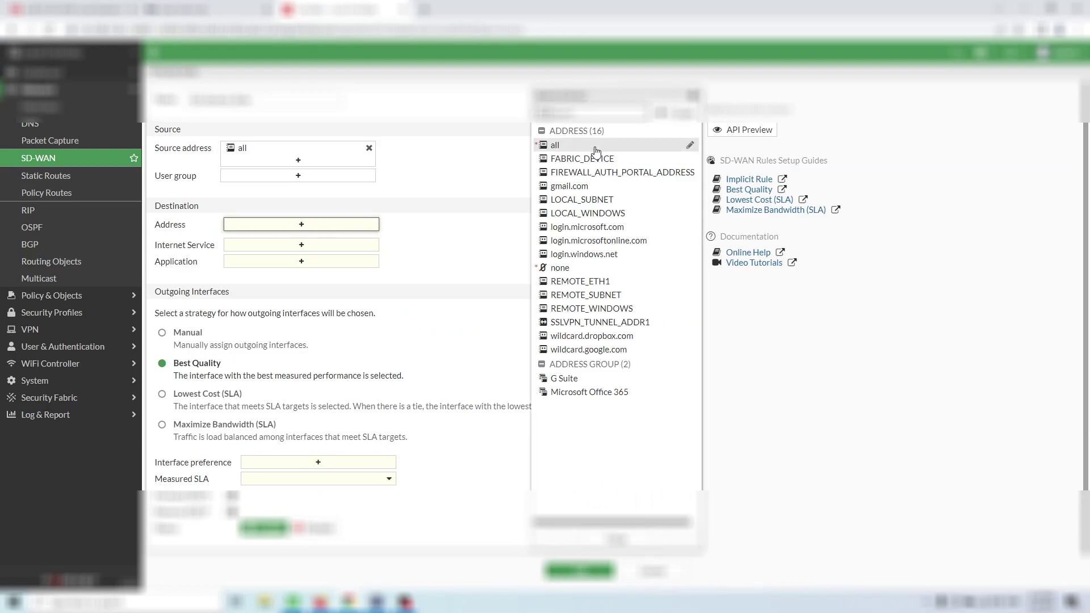
pyautogui.click(555, 152)
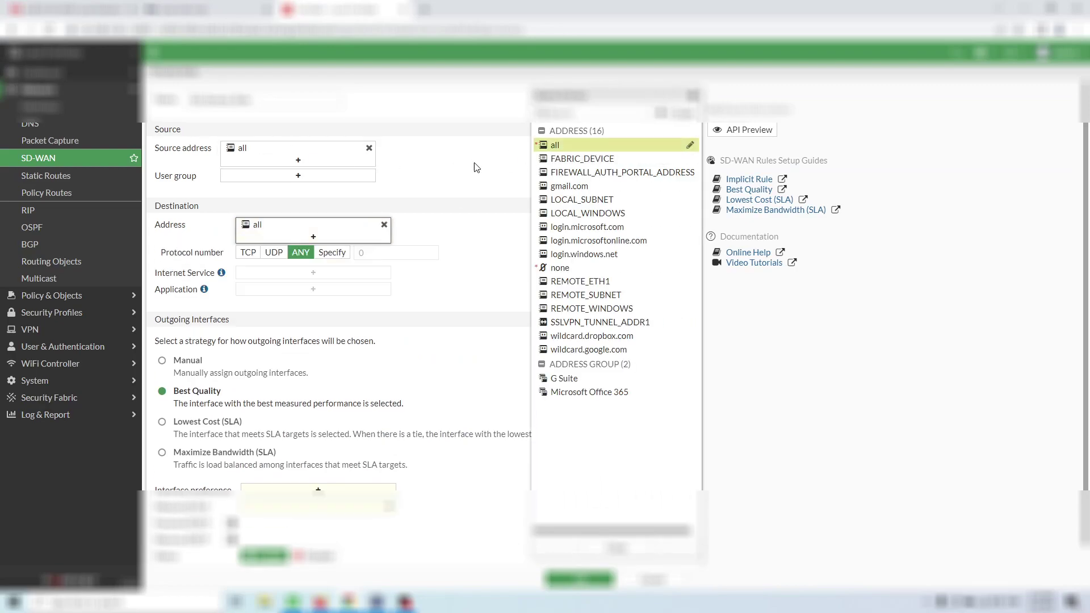
# - Set the second rule's outgoing strategy to Manual and interface preference to port2 as the lab guide requires, and save the rule
pyautogui.click(46, 6)
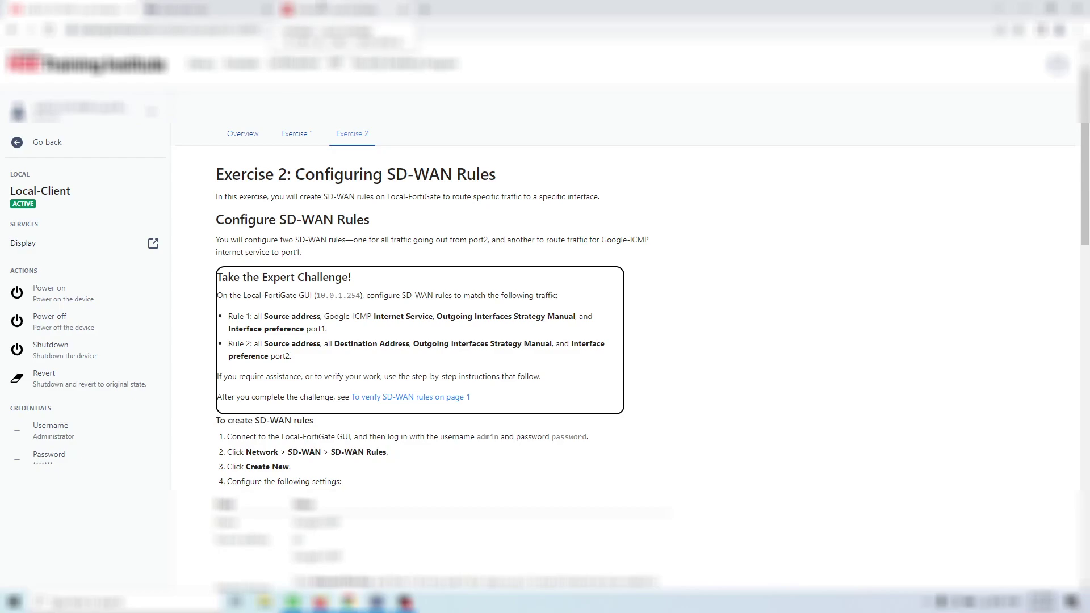
pyautogui.click(322, 7)
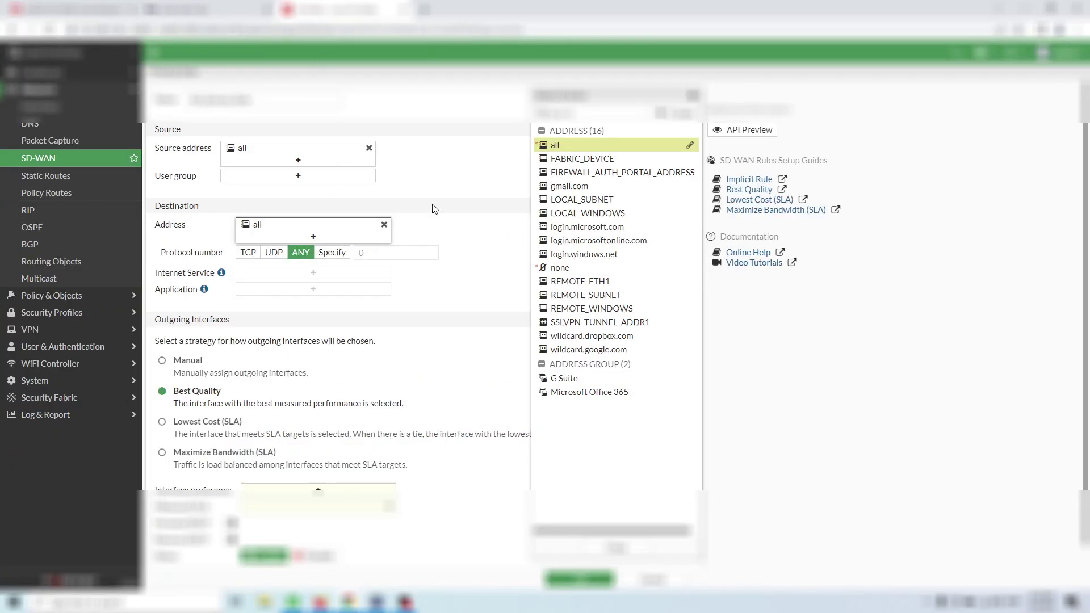
pyautogui.click(516, 232)
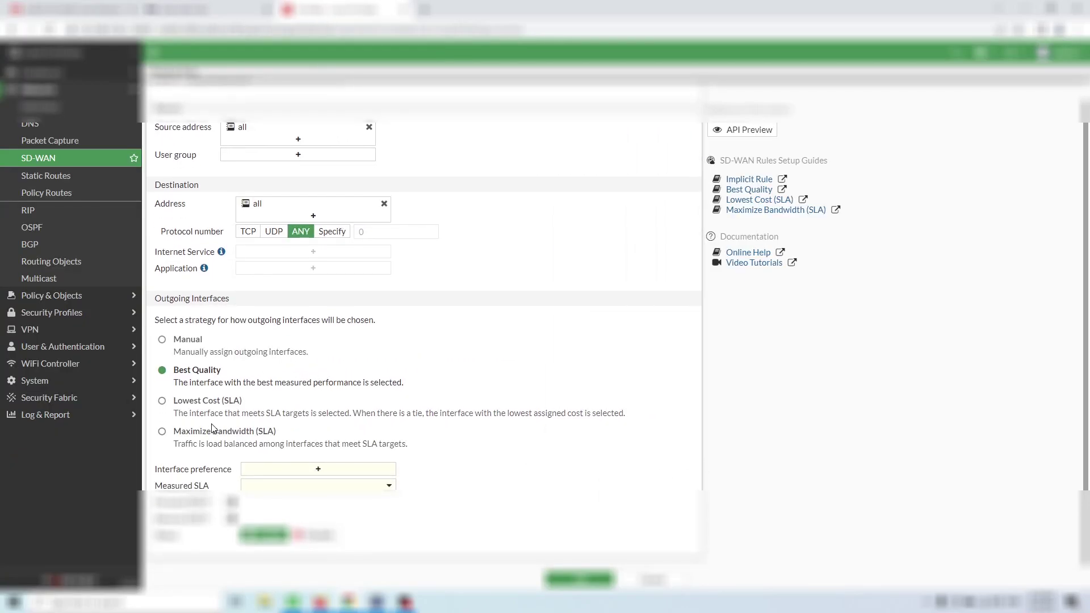
pyautogui.click(176, 358)
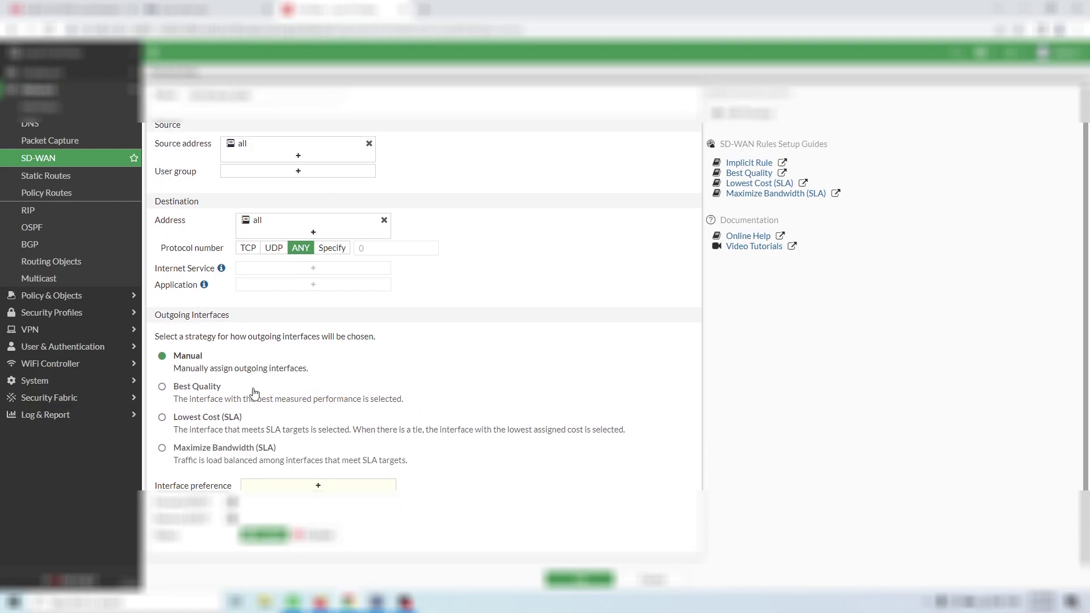
pyautogui.click(193, 389)
pyautogui.click(176, 341)
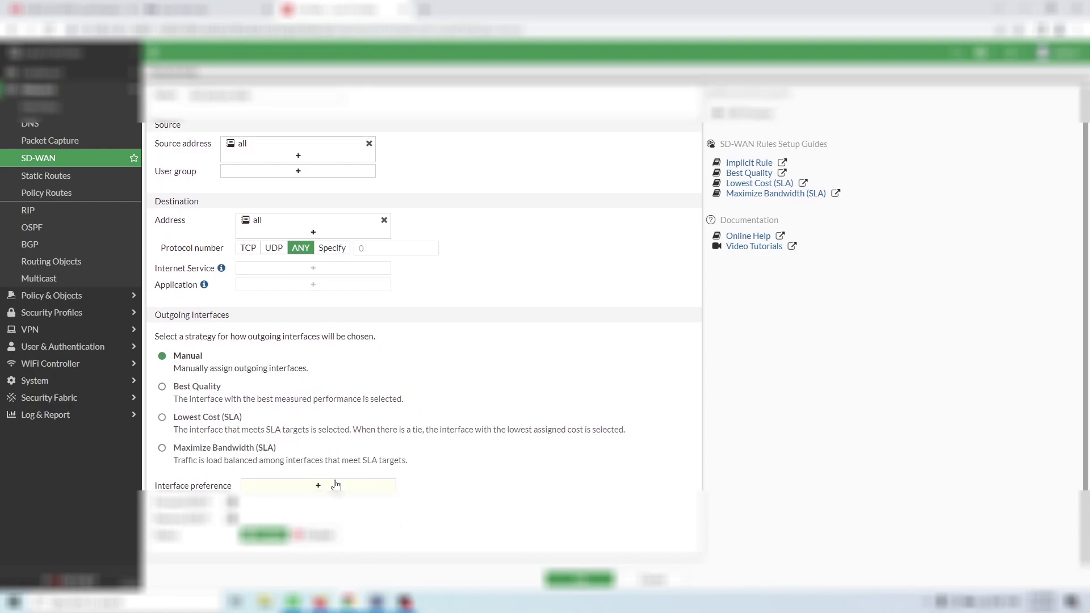
pyautogui.click(338, 483)
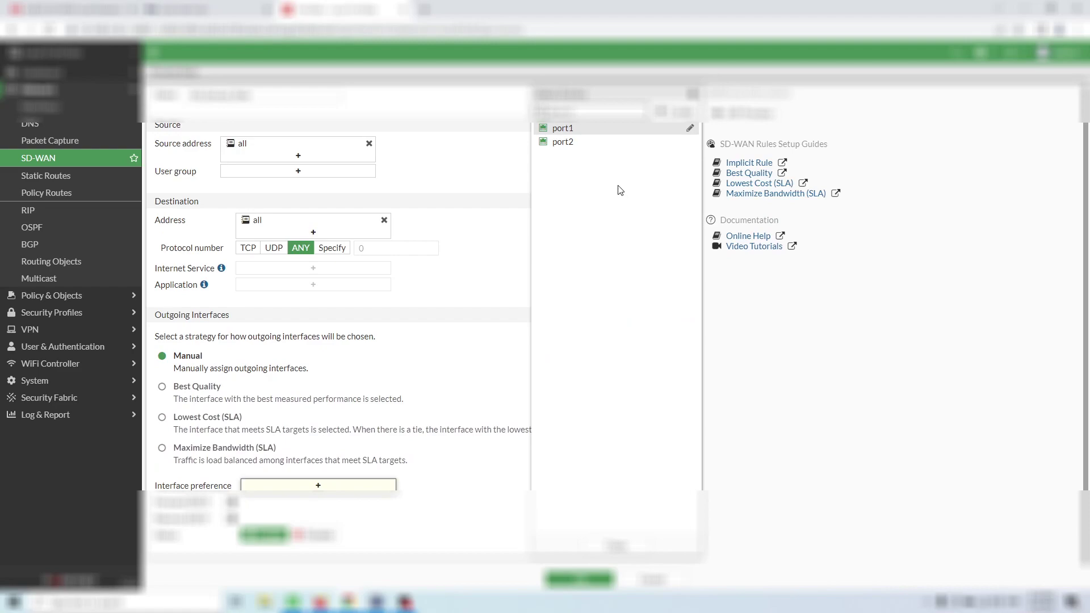
pyautogui.click(579, 144)
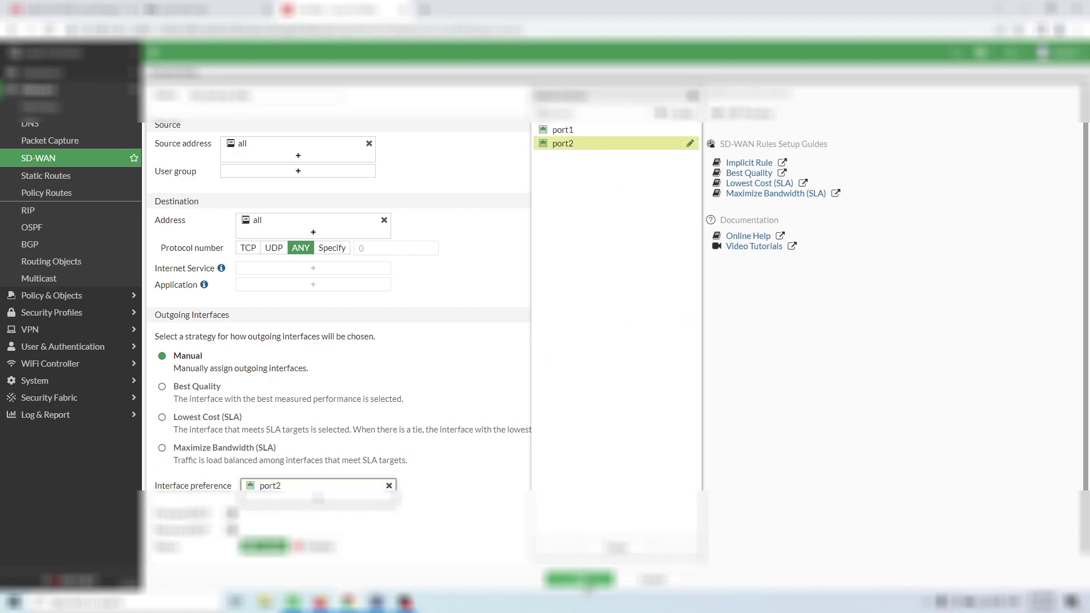
pyautogui.click(582, 581)
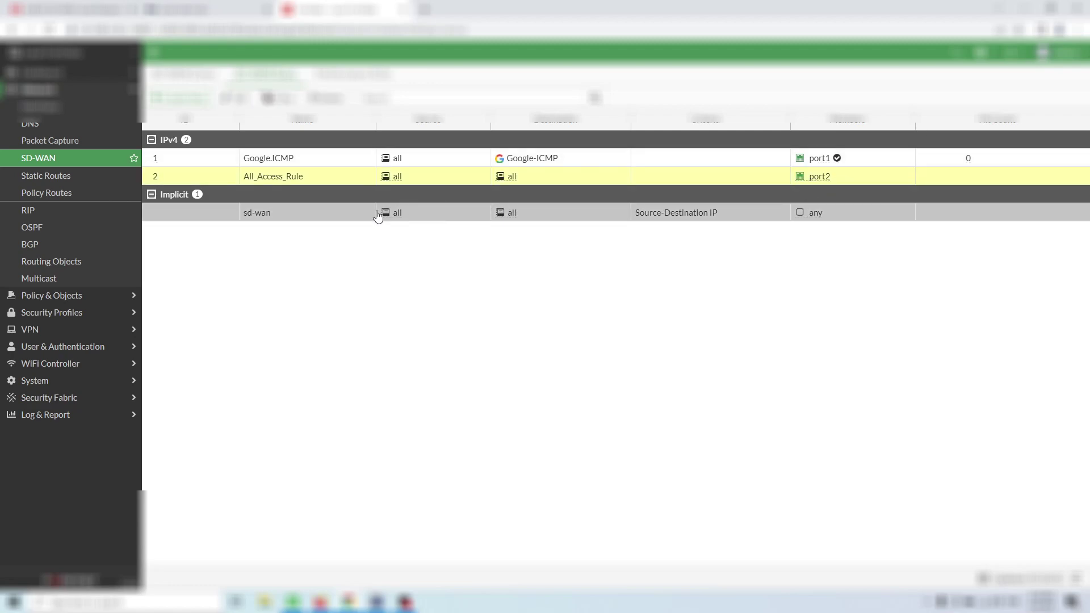
# - Compare the created rules with the lab guide and read its Verify SD-WAN Rules instructions
pyautogui.click(76, 5)
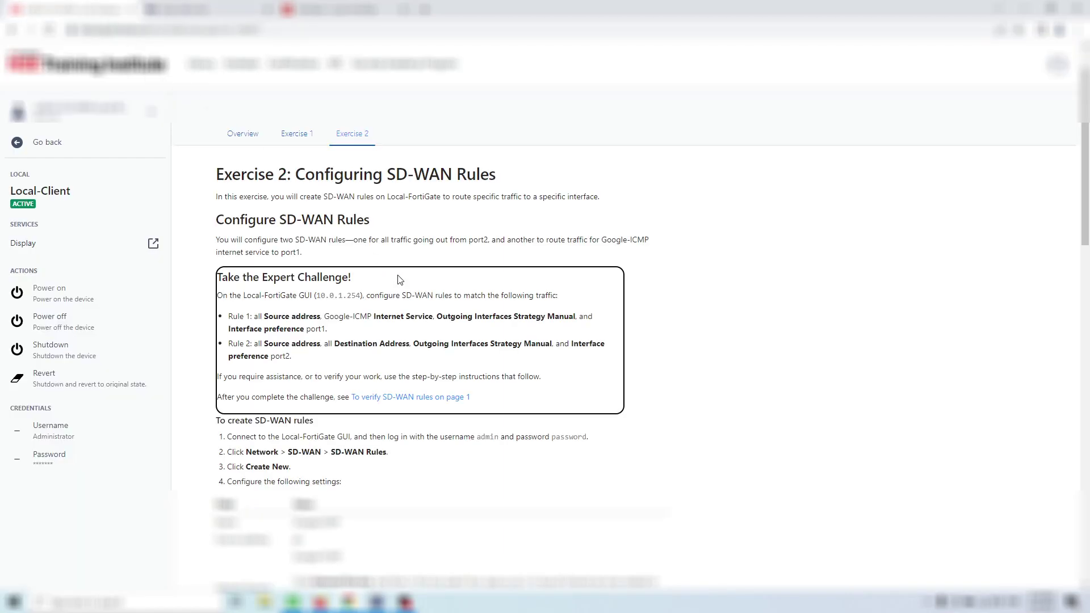
pyautogui.scroll(-9, 400, 279)
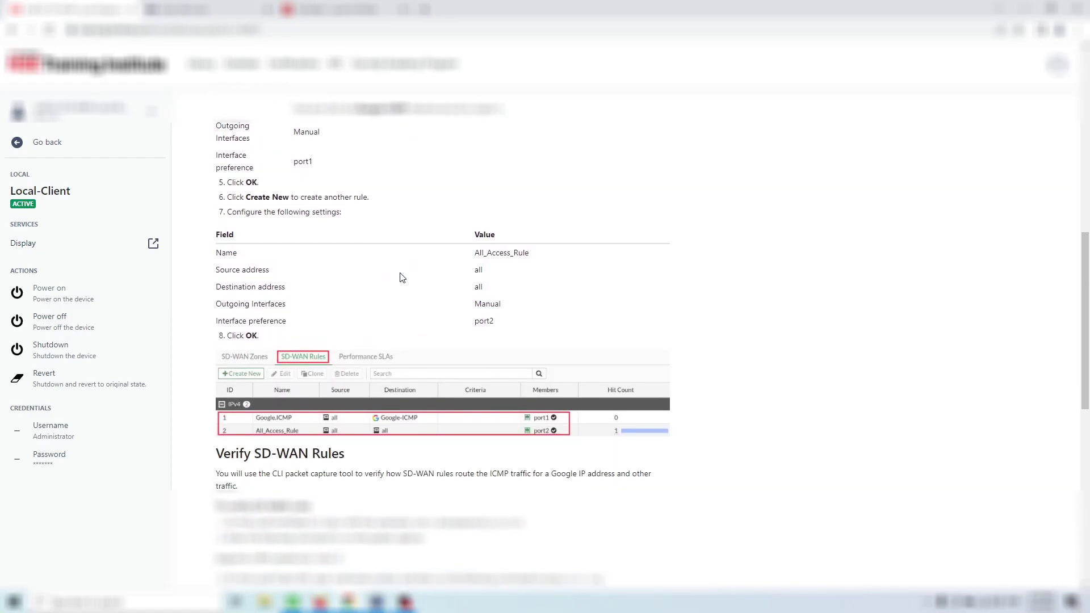
pyautogui.scroll(-5, 402, 277)
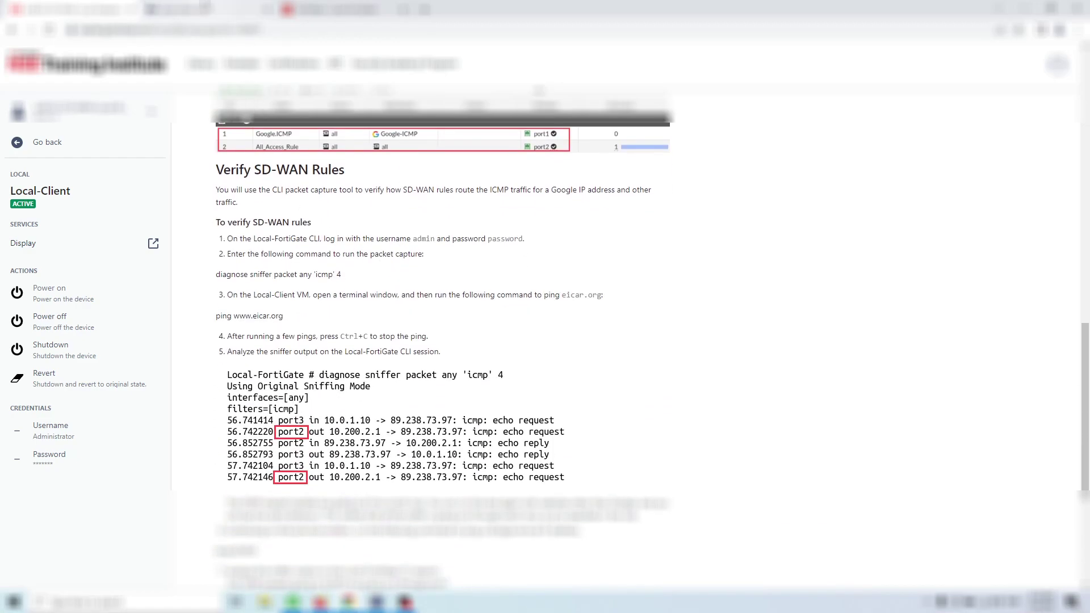
# - Return to the Local-FortiGate and reload the SD-WAN rules list to check the members and hit counts
pyautogui.click(203, 5)
pyautogui.click(349, 6)
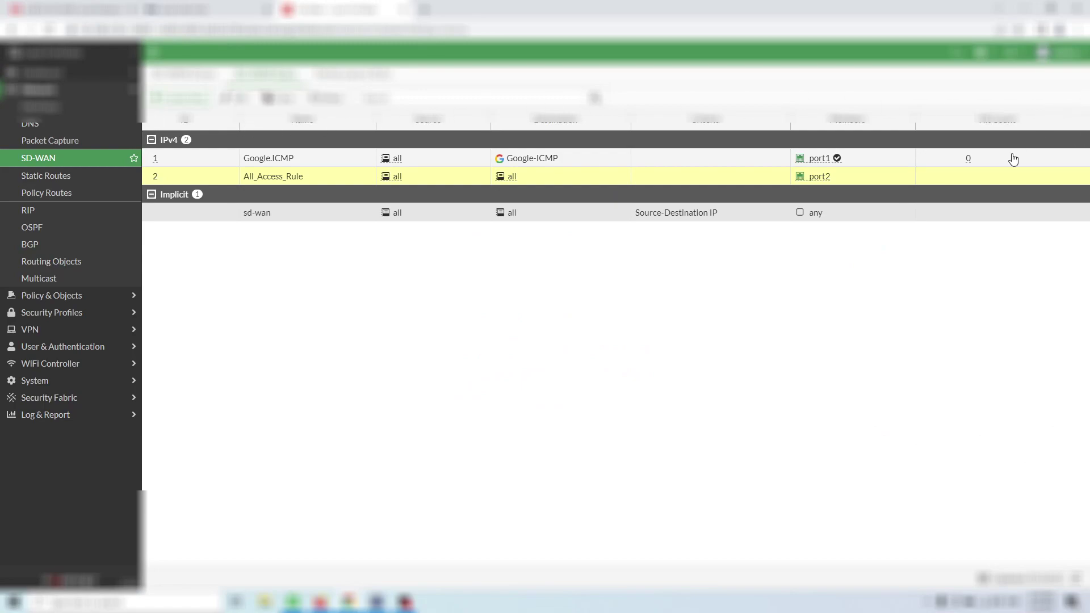
pyautogui.click(196, 75)
pyautogui.click(265, 75)
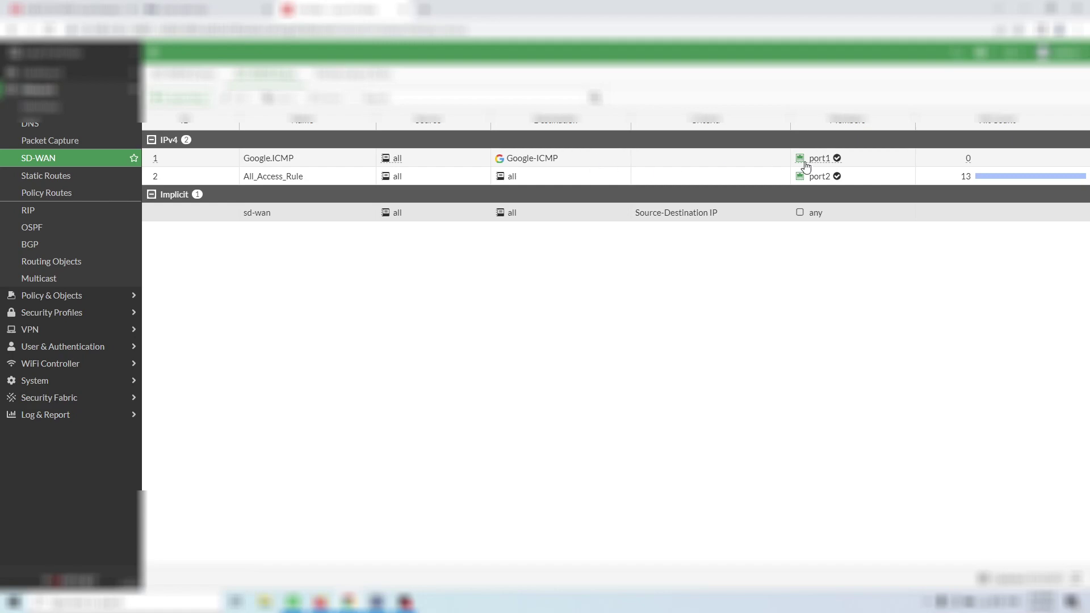
# - Open the Local-FortiGate CLI console and start the lab guide's packet capture with diagnose sniffer packet any 'icmp' 4
pyautogui.click(653, 212)
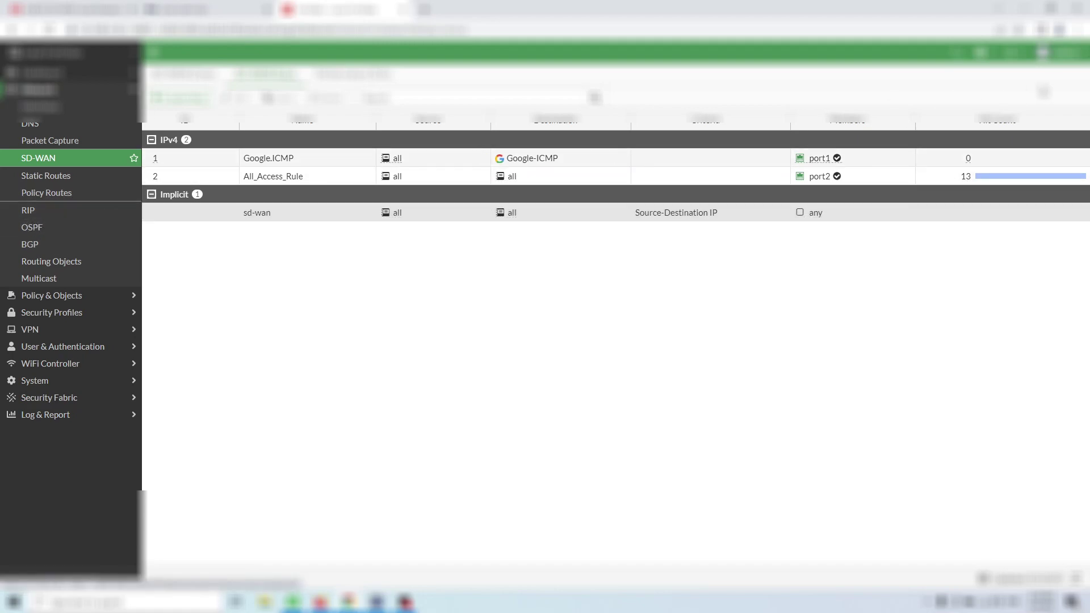
pyautogui.click(956, 53)
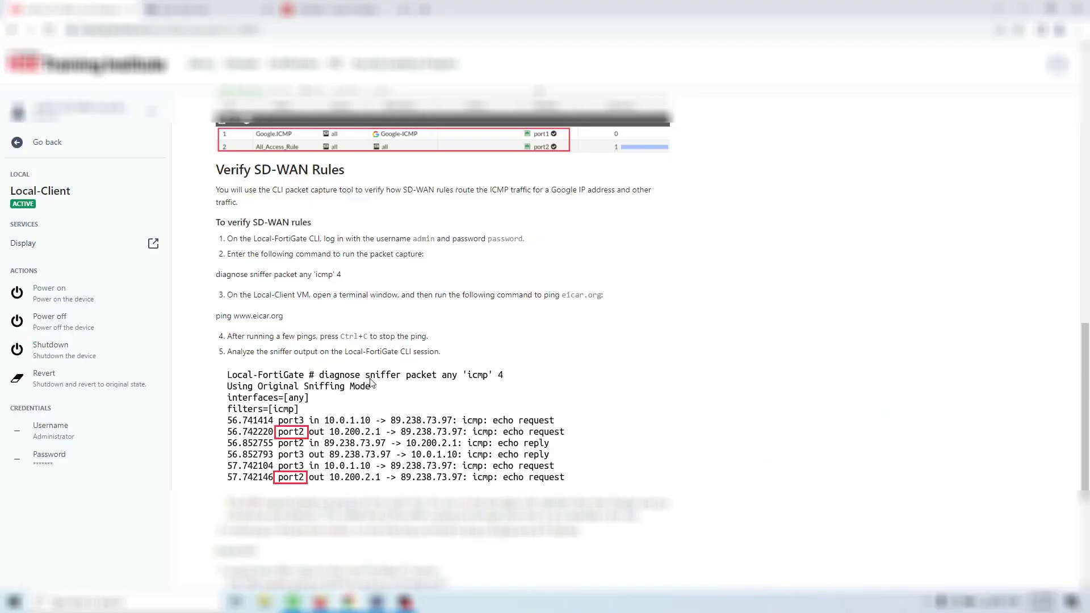
pyautogui.moveTo(346, 276); pyautogui.dragTo(212, 282)
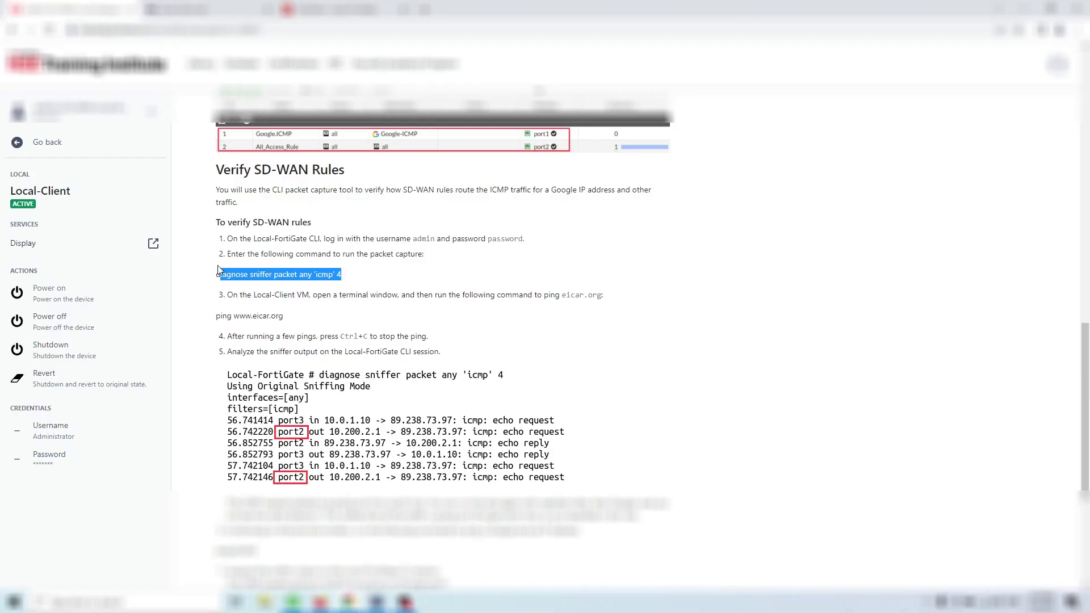
pyautogui.click(357, 7)
pyautogui.write("diagnose sniffer packet any 'icmp' 4")
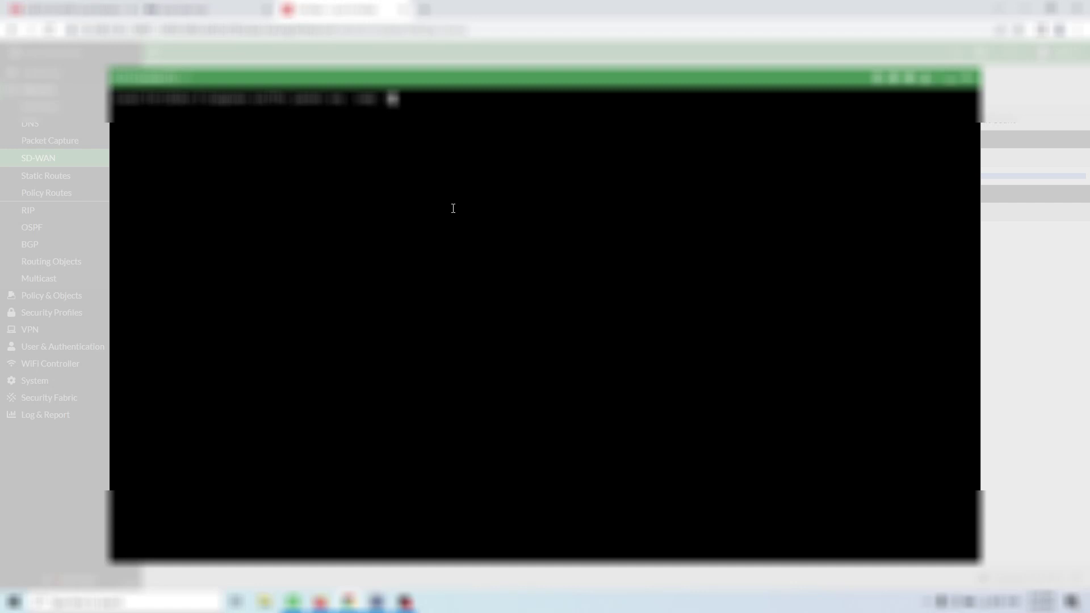
pyautogui.press('Return')
pyautogui.click(224, 13)
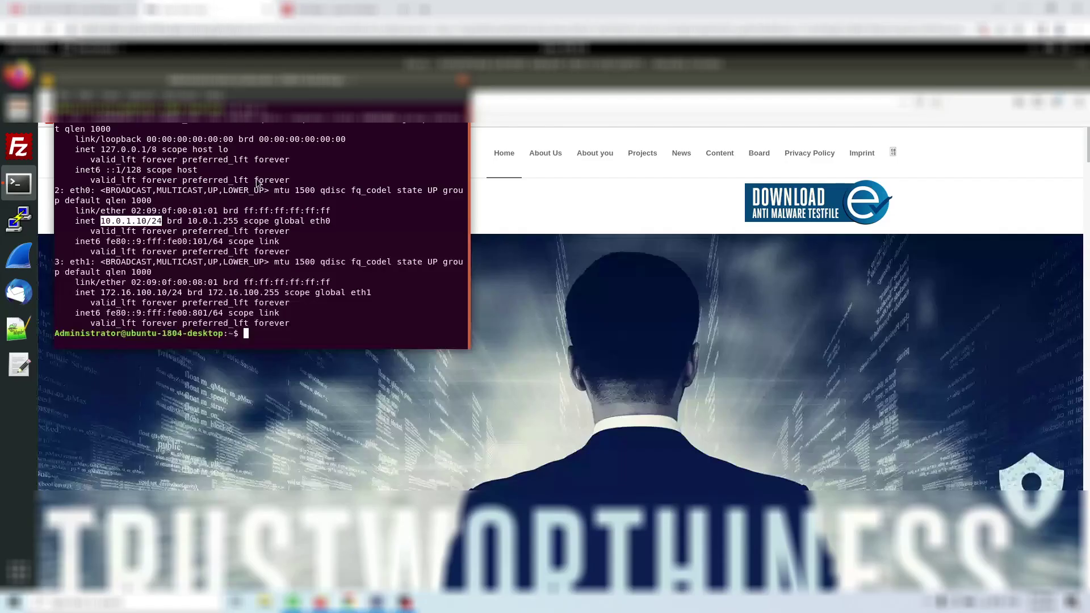
pyautogui.click(263, 210)
pyautogui.hotkey('ctrl', 'shift', 'Tab')
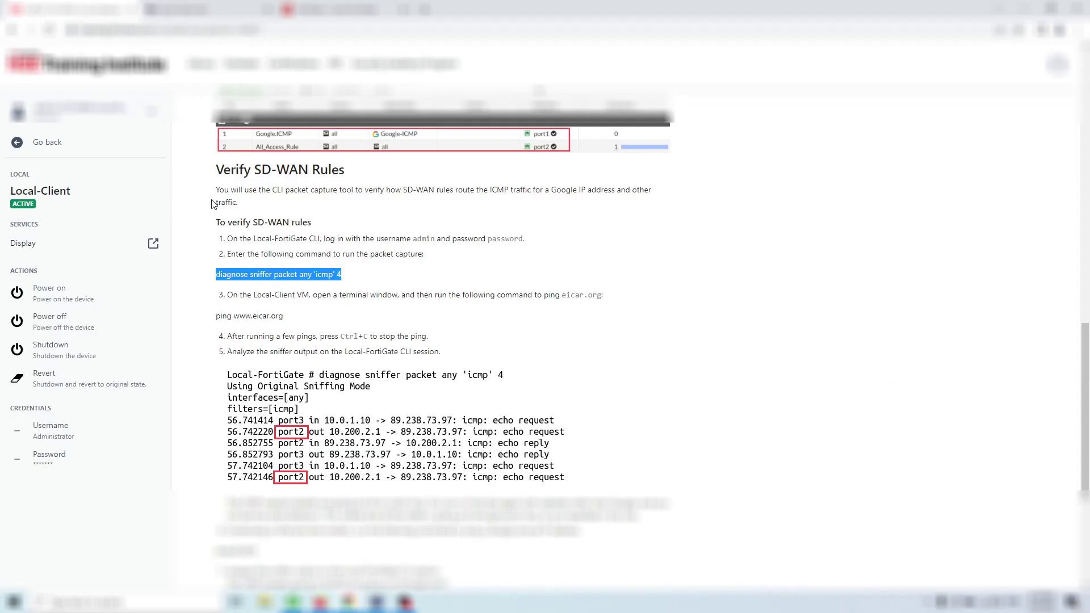
pyautogui.hotkey('ctrl', 'Tab')
pyautogui.write('ping www.eri')
pyautogui.write('ar.org')
pyautogui.press('Return')
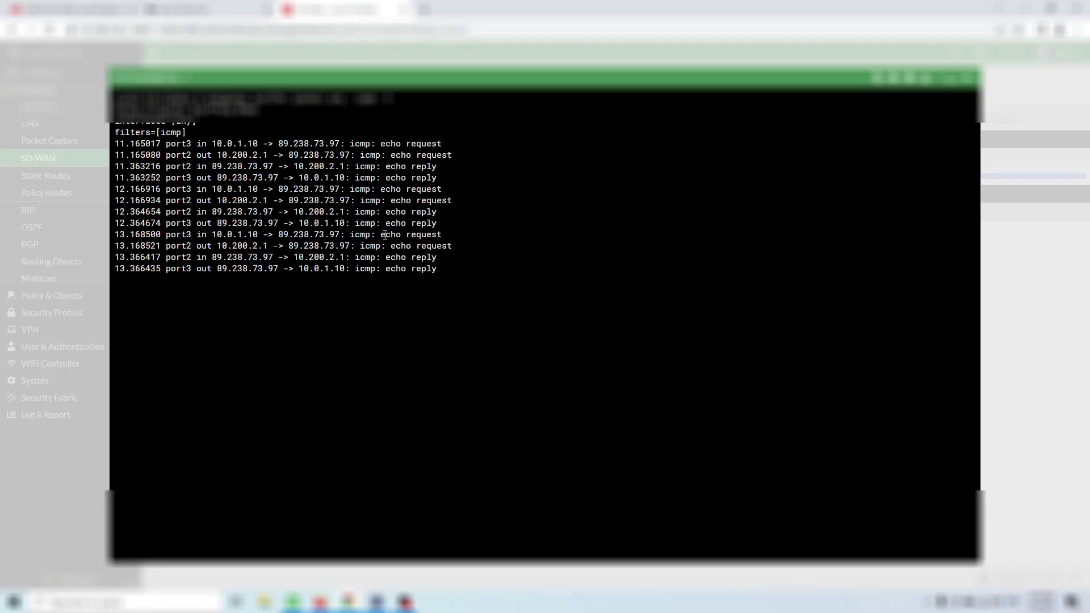
pyautogui.moveTo(171, 143); pyautogui.dragTo(223, 159)
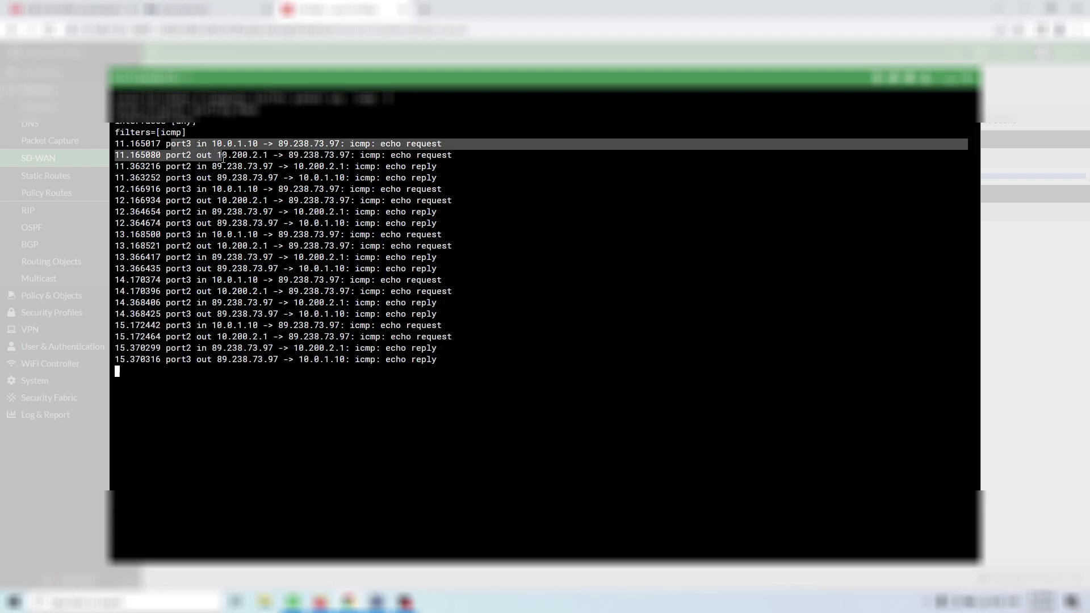
pyautogui.doubleClick(178, 155)
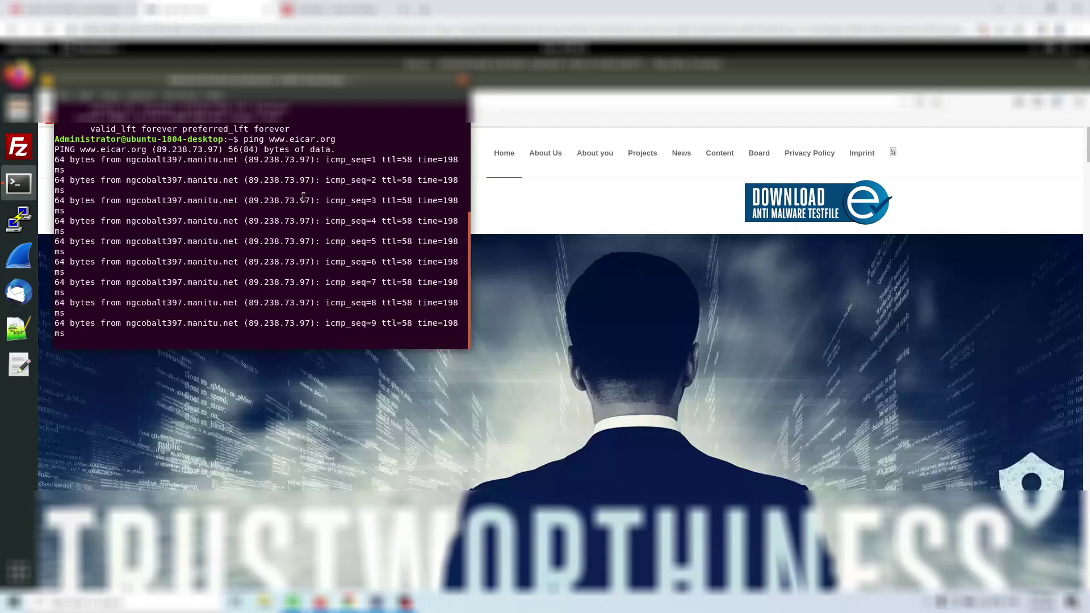
pyautogui.hotkey('ctrl', 'c')
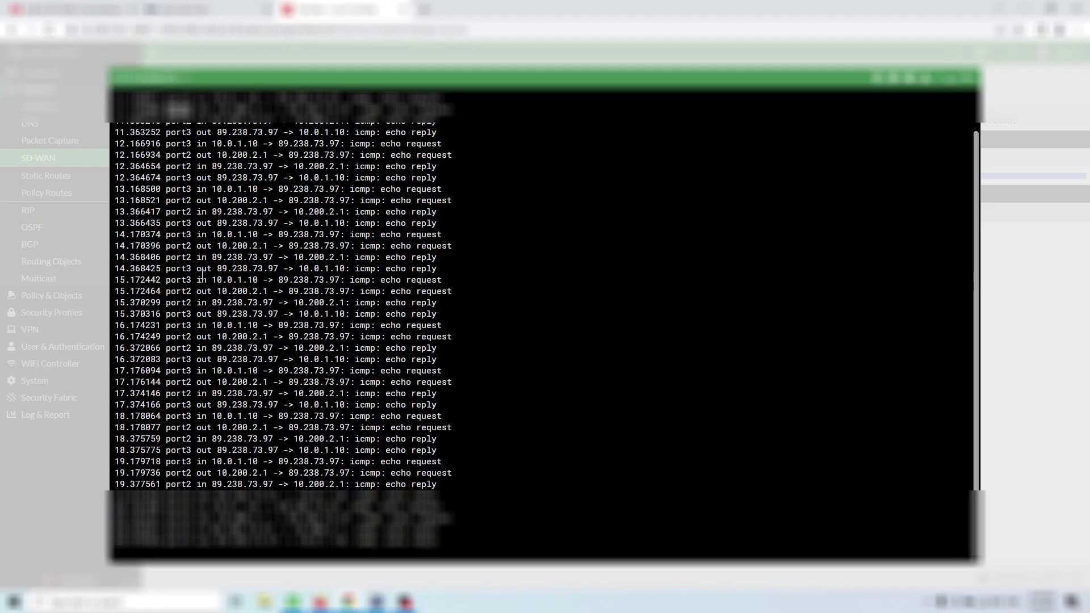
pyautogui.doubleClick(177, 292)
pyautogui.doubleClick(181, 337)
pyautogui.click(181, 338)
pyautogui.scroll(2, 182, 401)
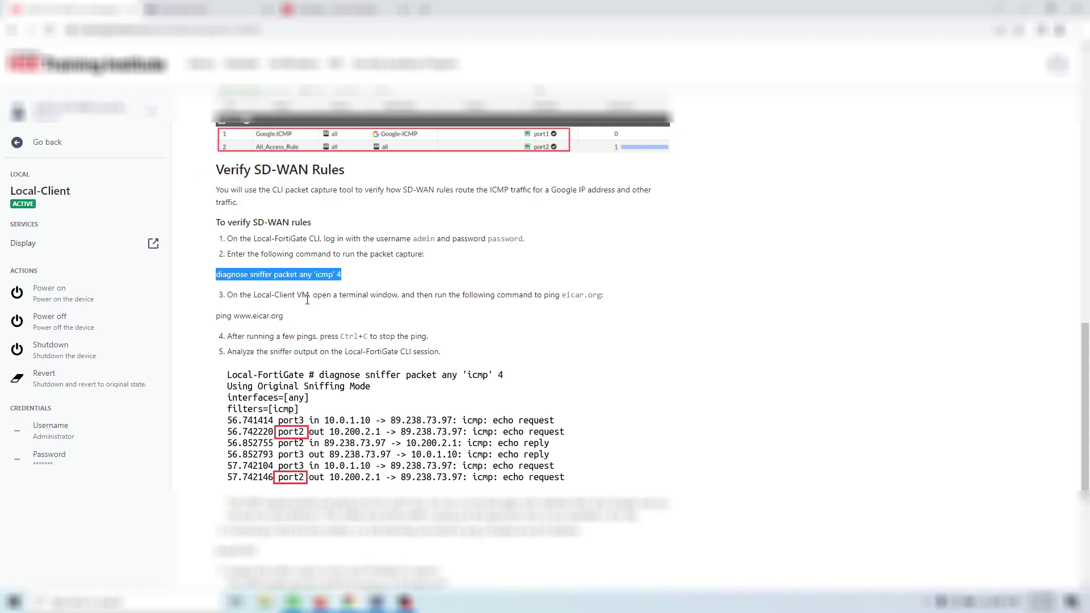
# - Read the lab guide's explanation of the non-Google ping results and its instructions for pinging a Google service address
pyautogui.scroll(-3, 296, 340)
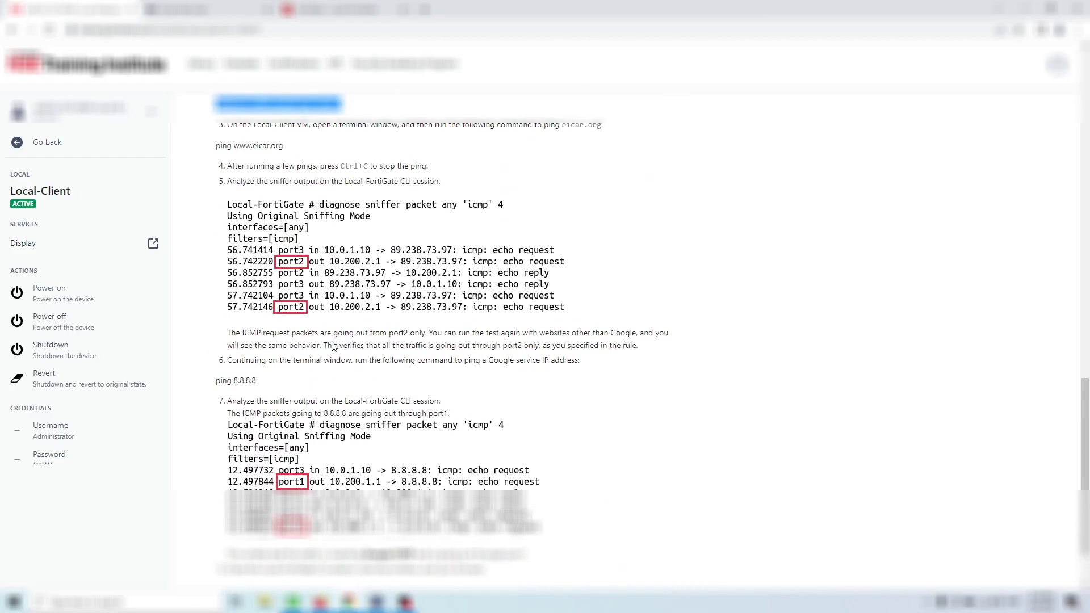
pyautogui.scroll(-2, 307, 341)
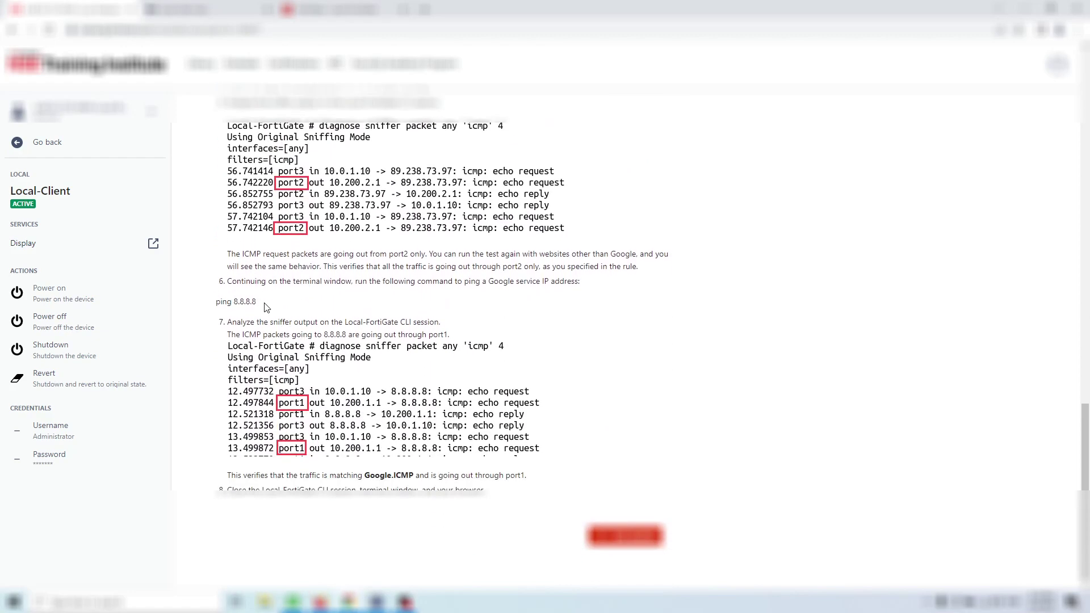
pyautogui.moveTo(247, 251); pyautogui.dragTo(666, 274)
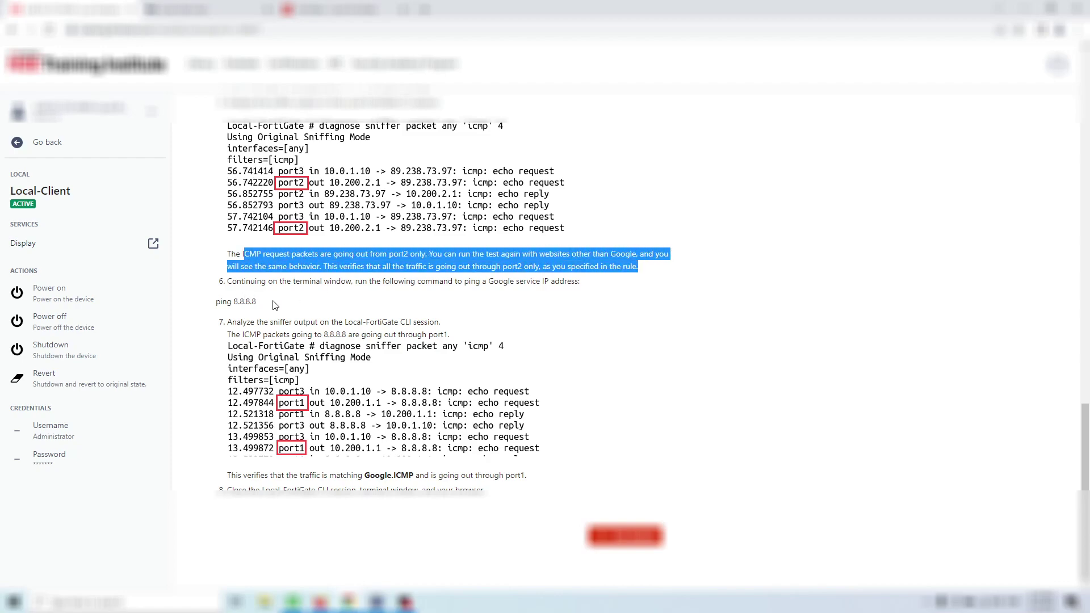
pyautogui.moveTo(274, 306); pyautogui.dragTo(189, 306)
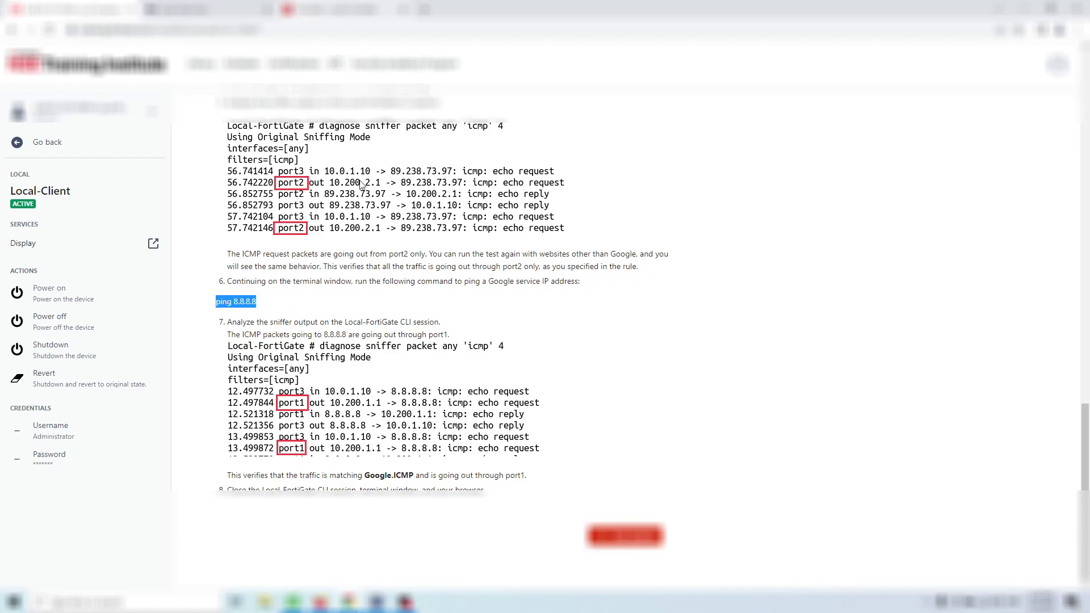
pyautogui.scroll(15, 419, 293)
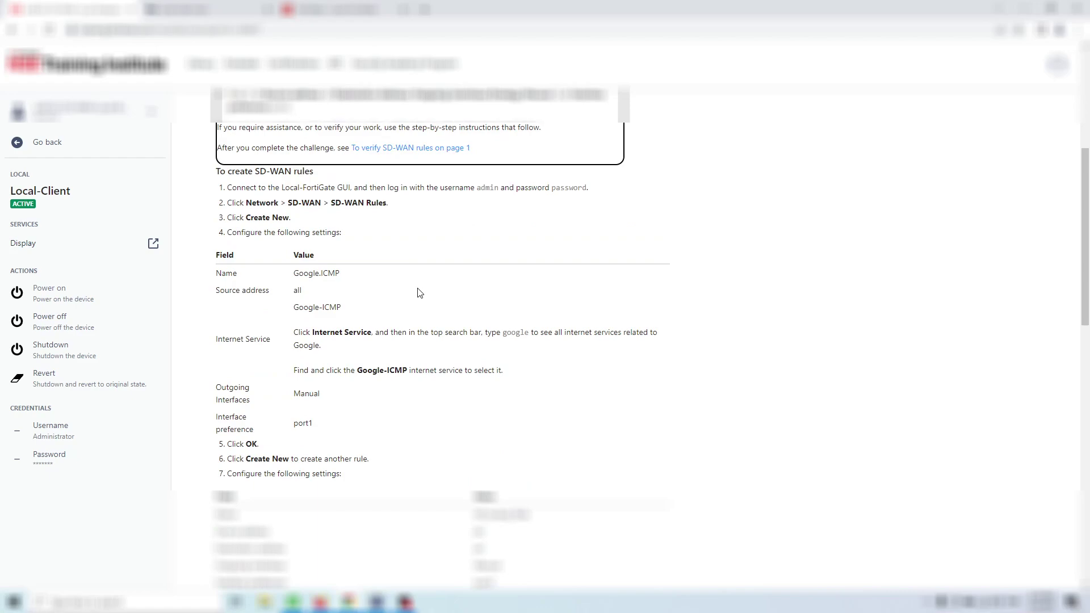
# - Rerun the ICMP packet capture in the Local-FortiGate CLI console
pyautogui.click(341, 10)
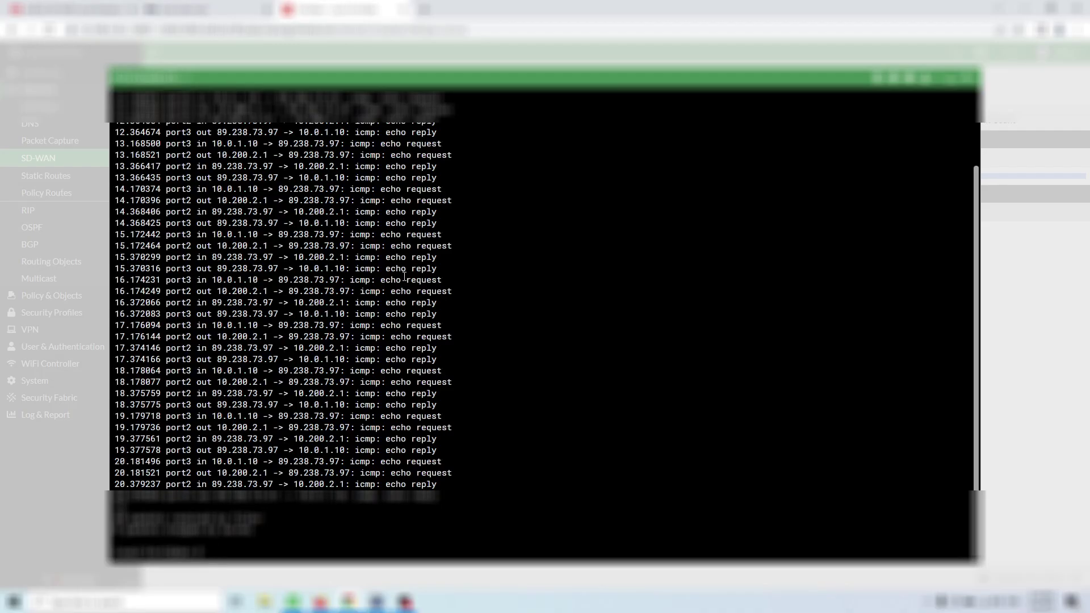
pyautogui.press('Up')
pyautogui.press('Return')
# - Return to the Local-Client terminal and ping the Google service address 8.8.8.8, correcting the mistyped trailing period
pyautogui.click(206, 9)
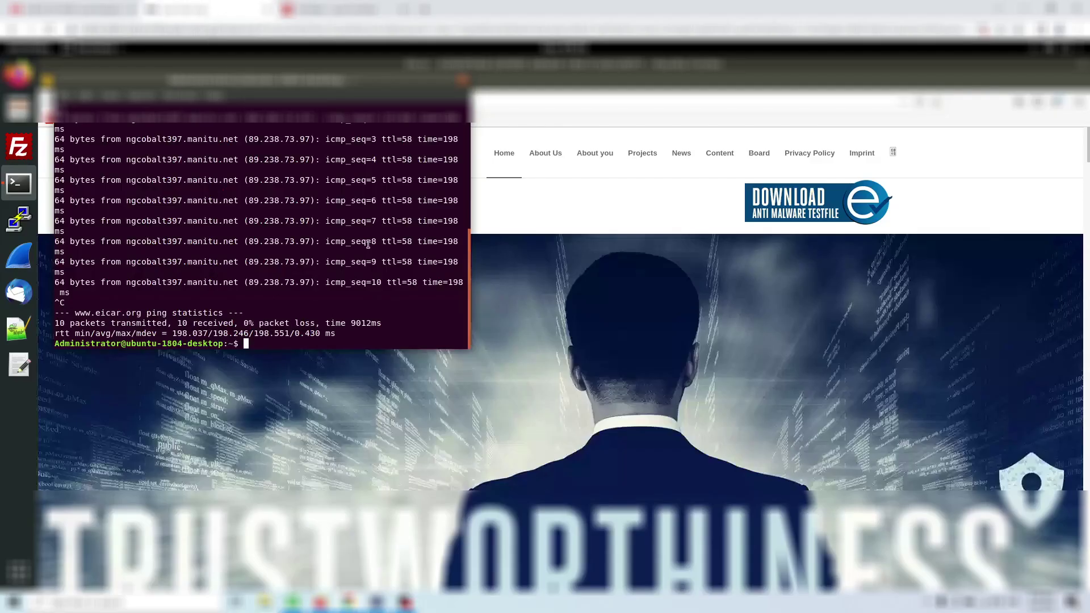
pyautogui.write('ping 8.8.8.8.')
pyautogui.press('Return')
pyautogui.press('Return')
pyautogui.press('Up')
pyautogui.press('BackSpace')
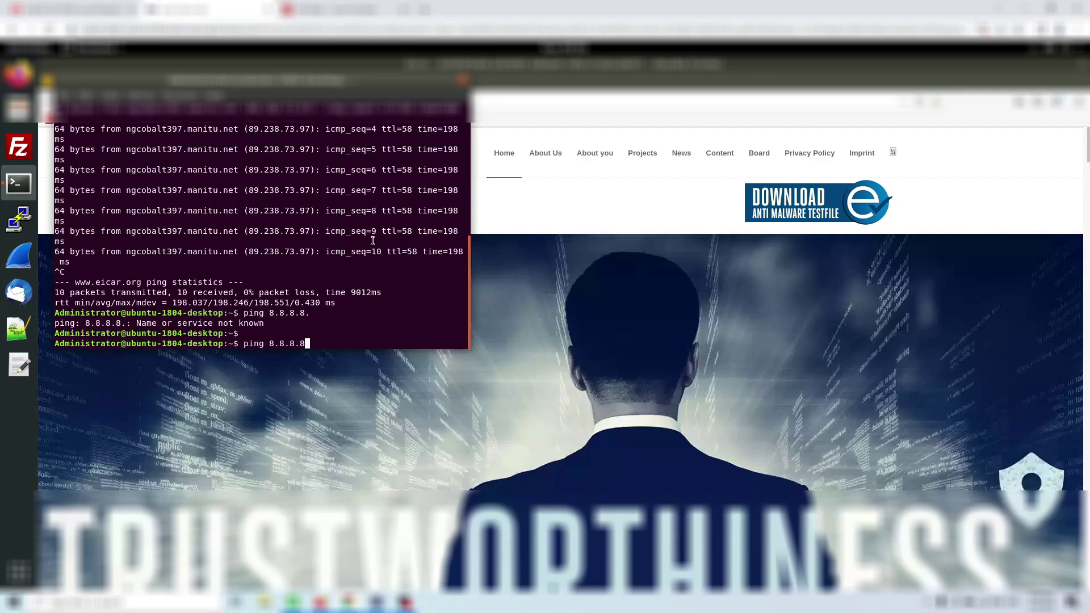